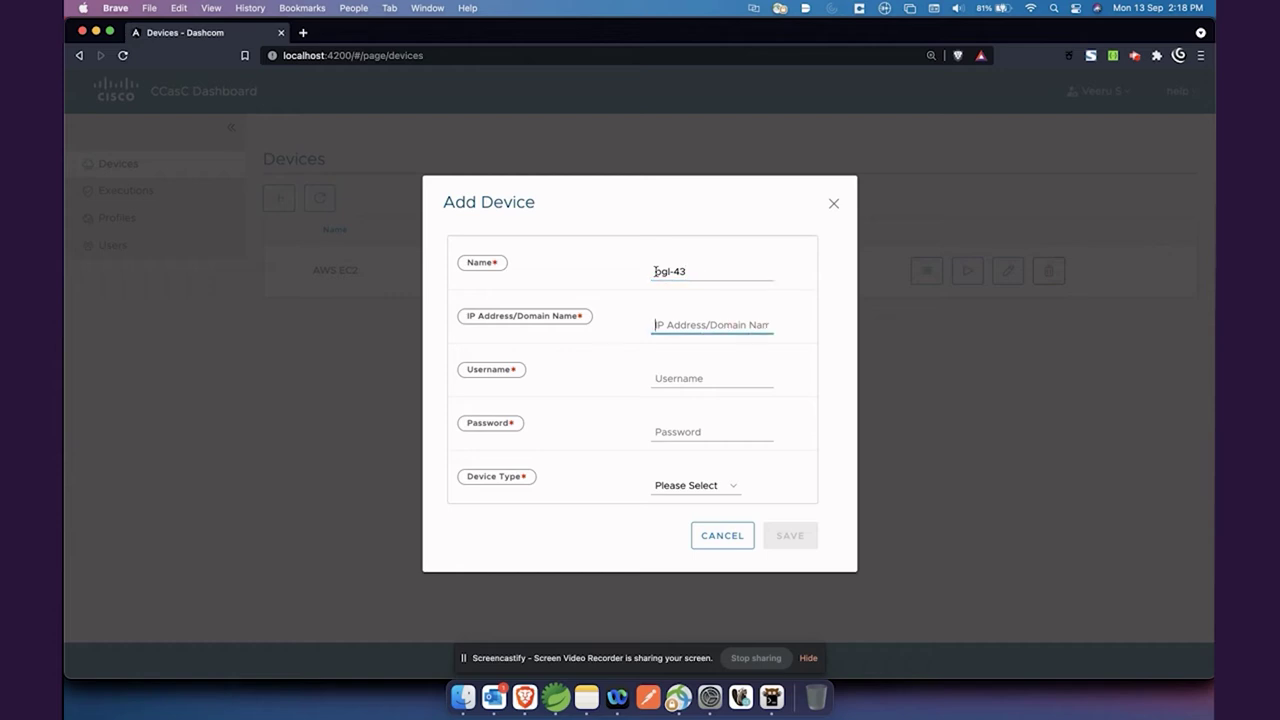
Add device bgl-43 as an On-prem Linux host at 10.126.80.43 with user root and its password
type("10.126.80.43")
key("Tab")
type("r")
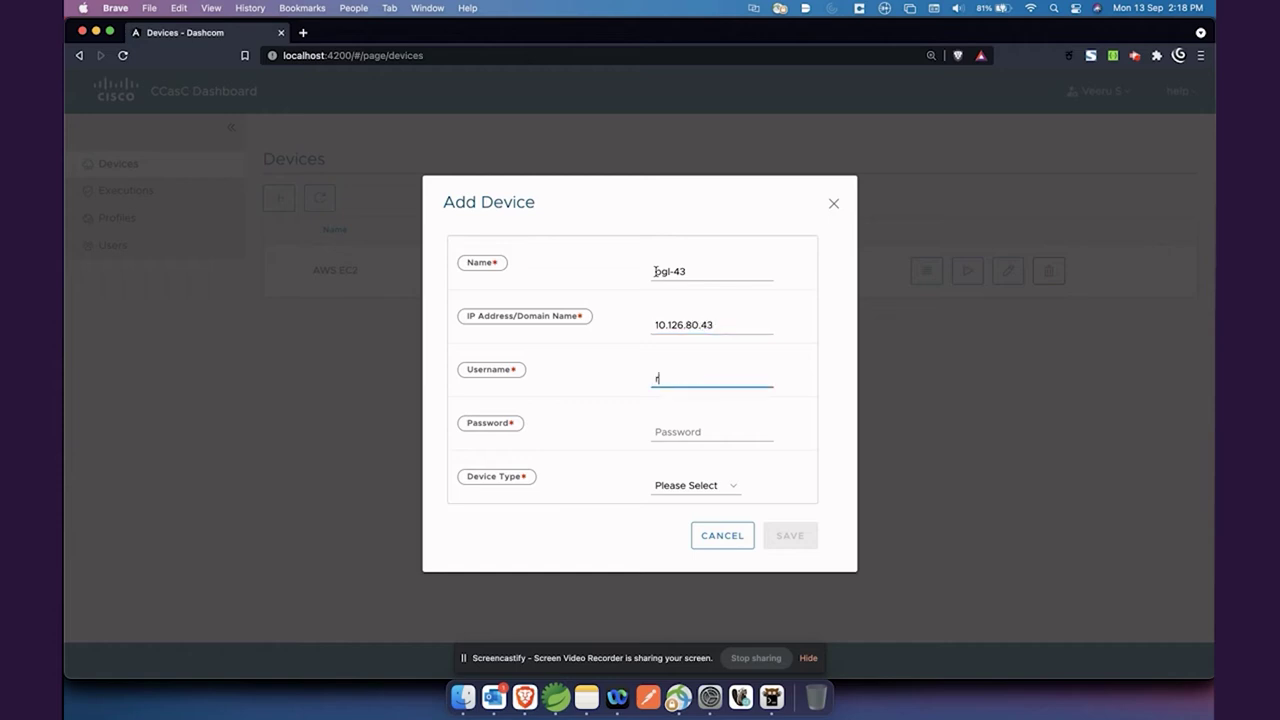
key("Tab")
type("•")
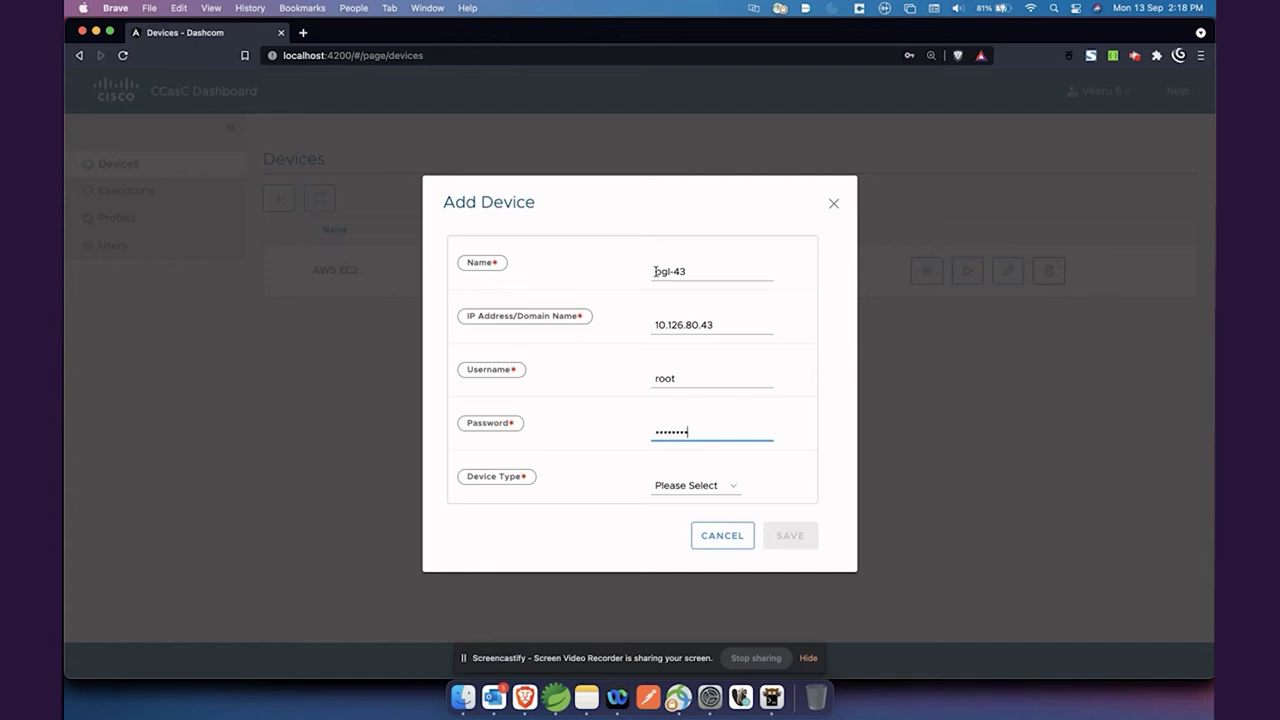
key("Tab")
left_click(702, 487)
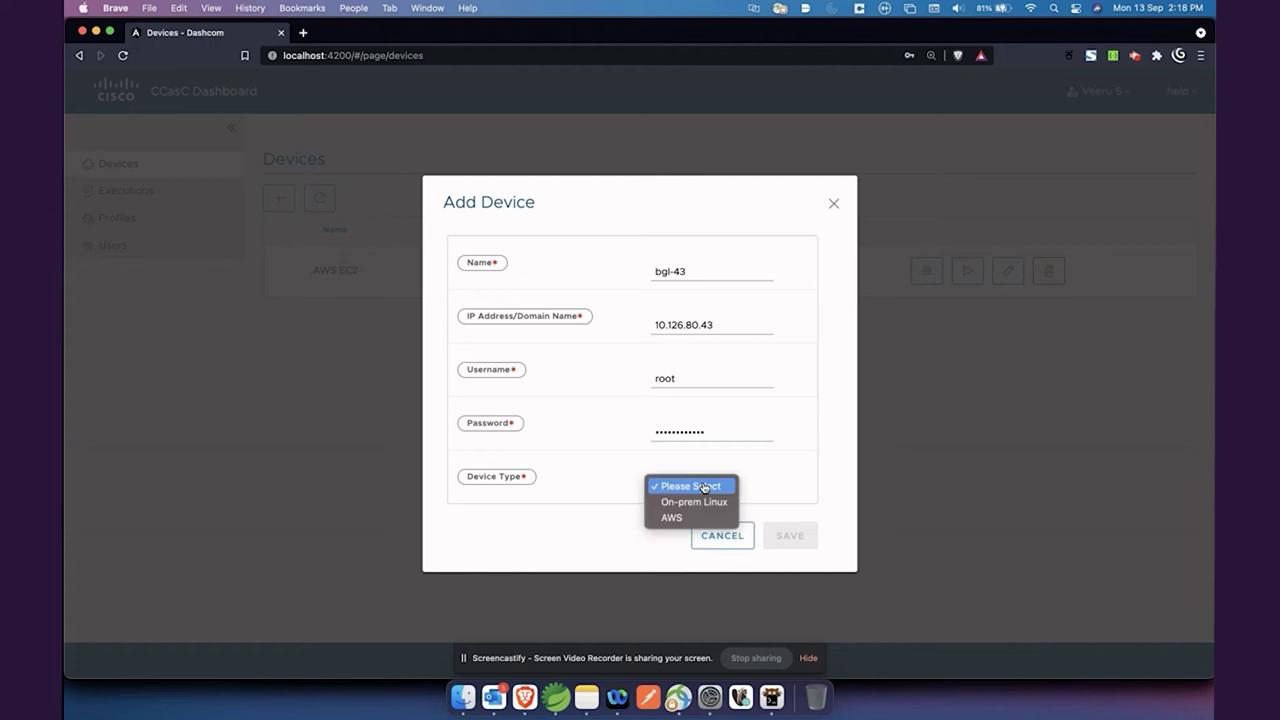
left_click(707, 501)
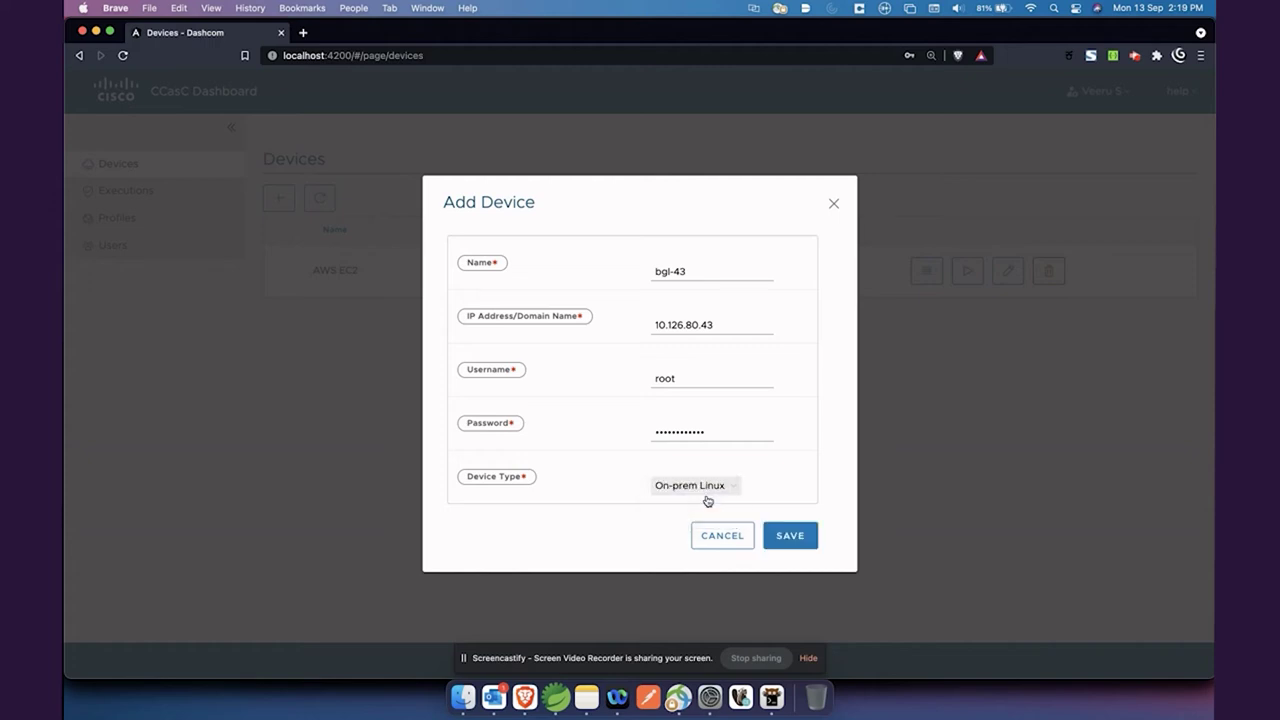
left_click(790, 536)
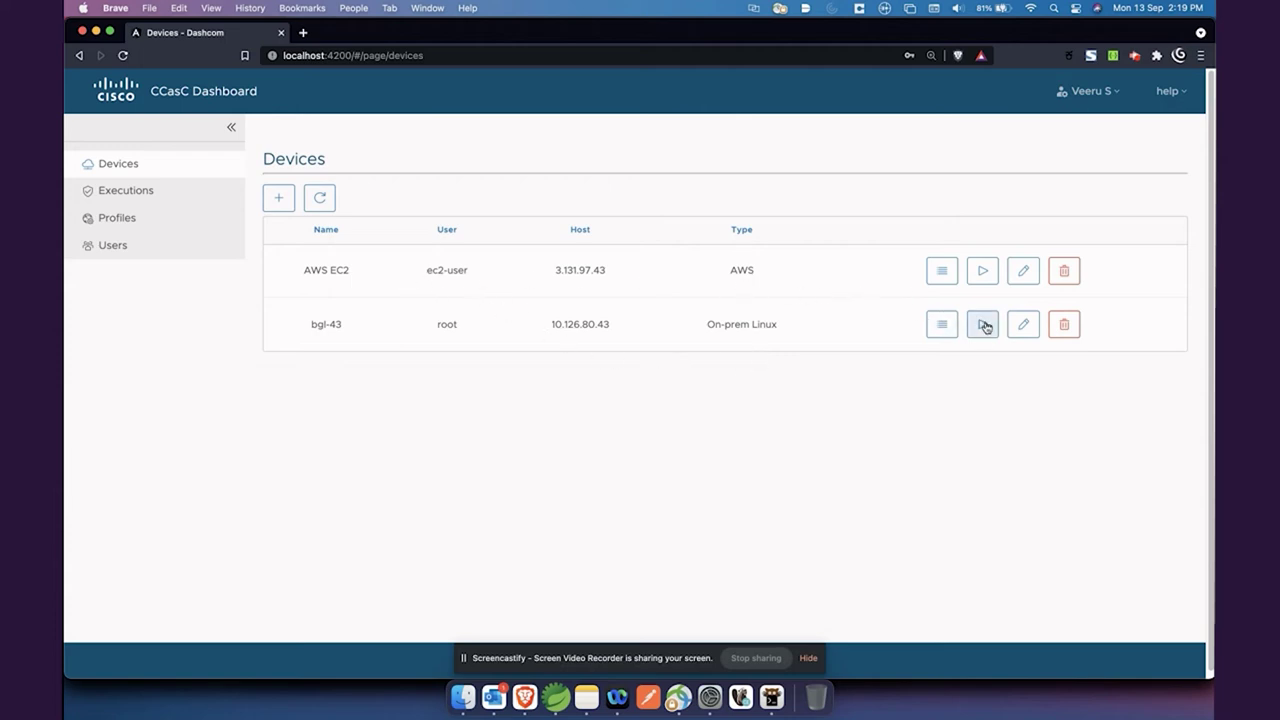
After cancelling bgl-43's edit form, run a pci-dss-centos-benchmark compliance check on it
left_click(1021, 328)
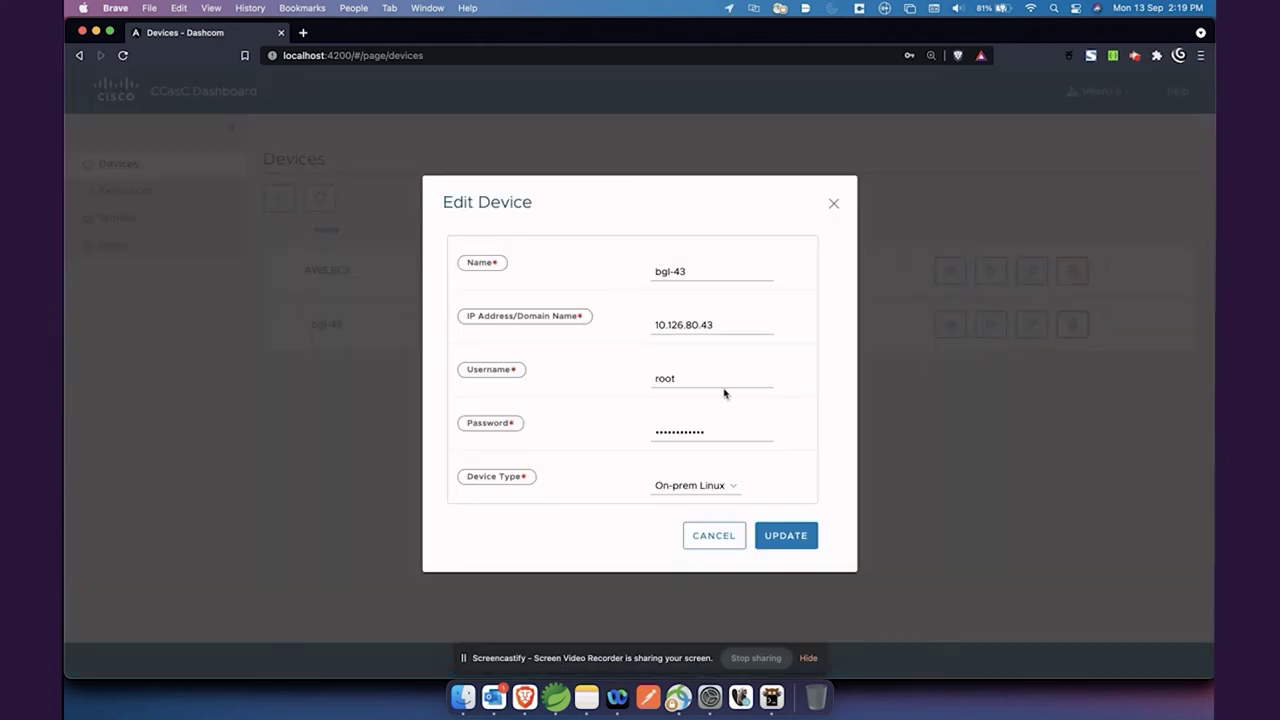
left_click(715, 544)
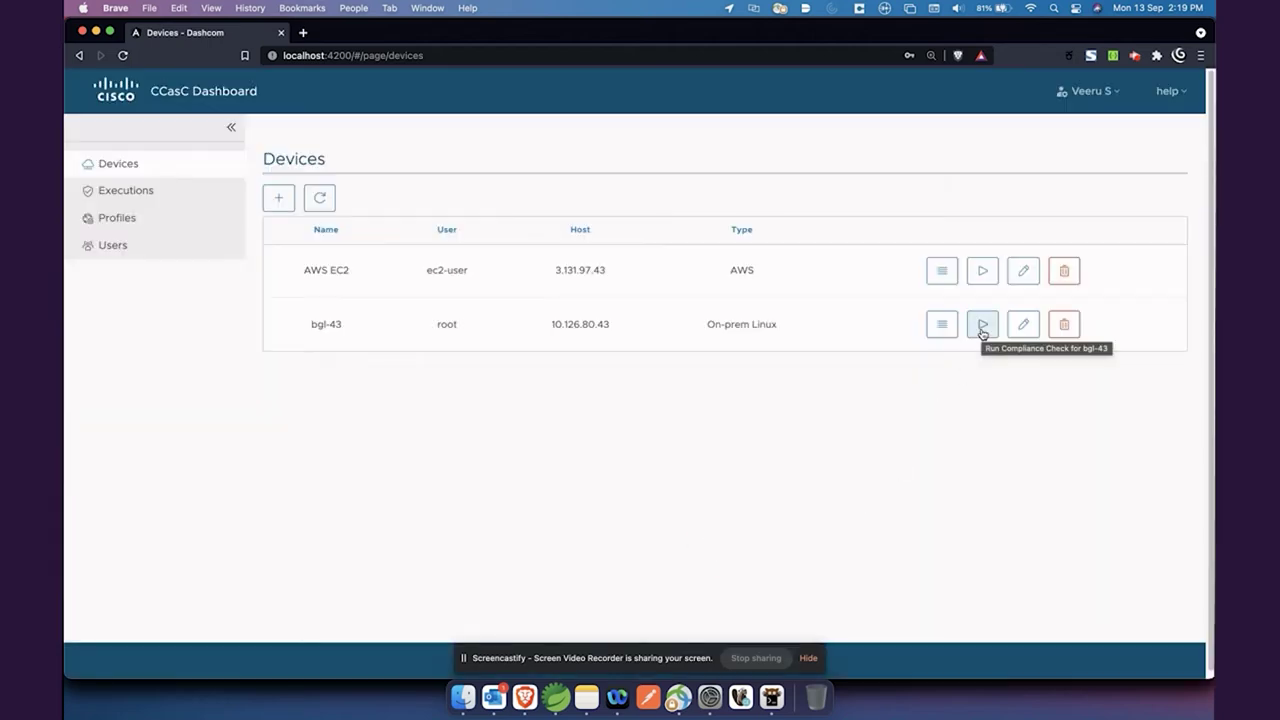
left_click(982, 328)
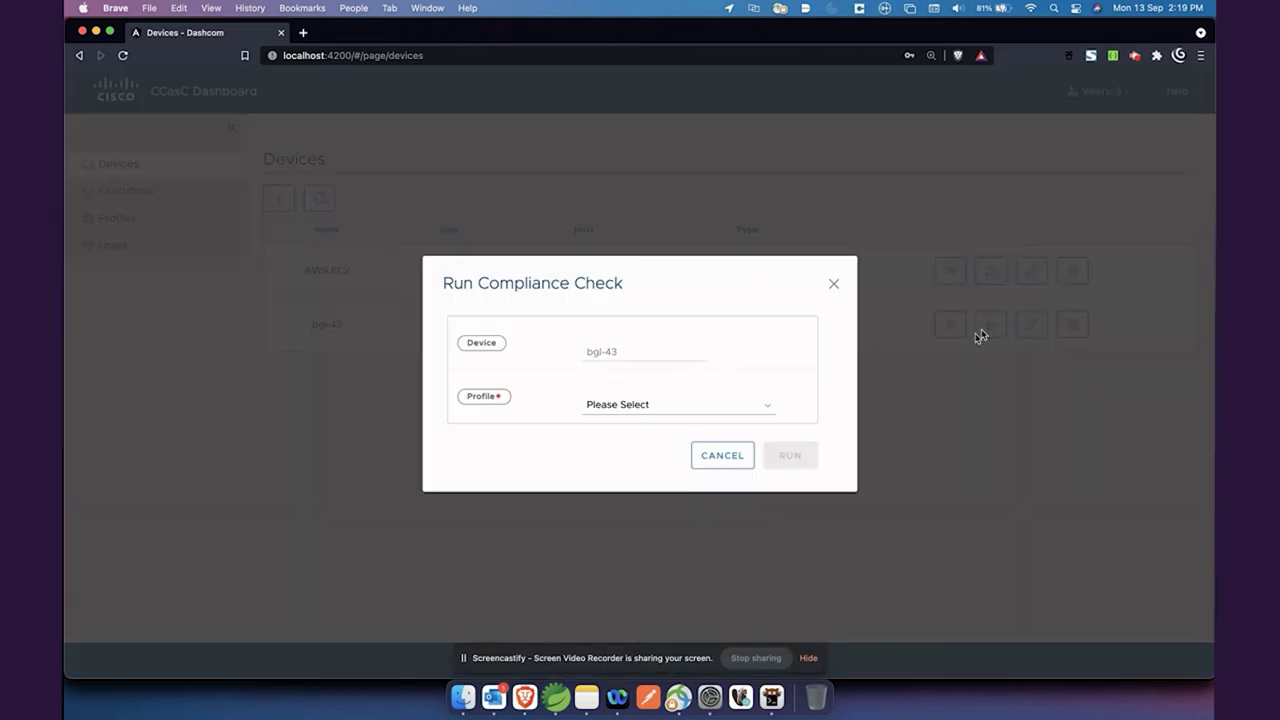
left_click(671, 416)
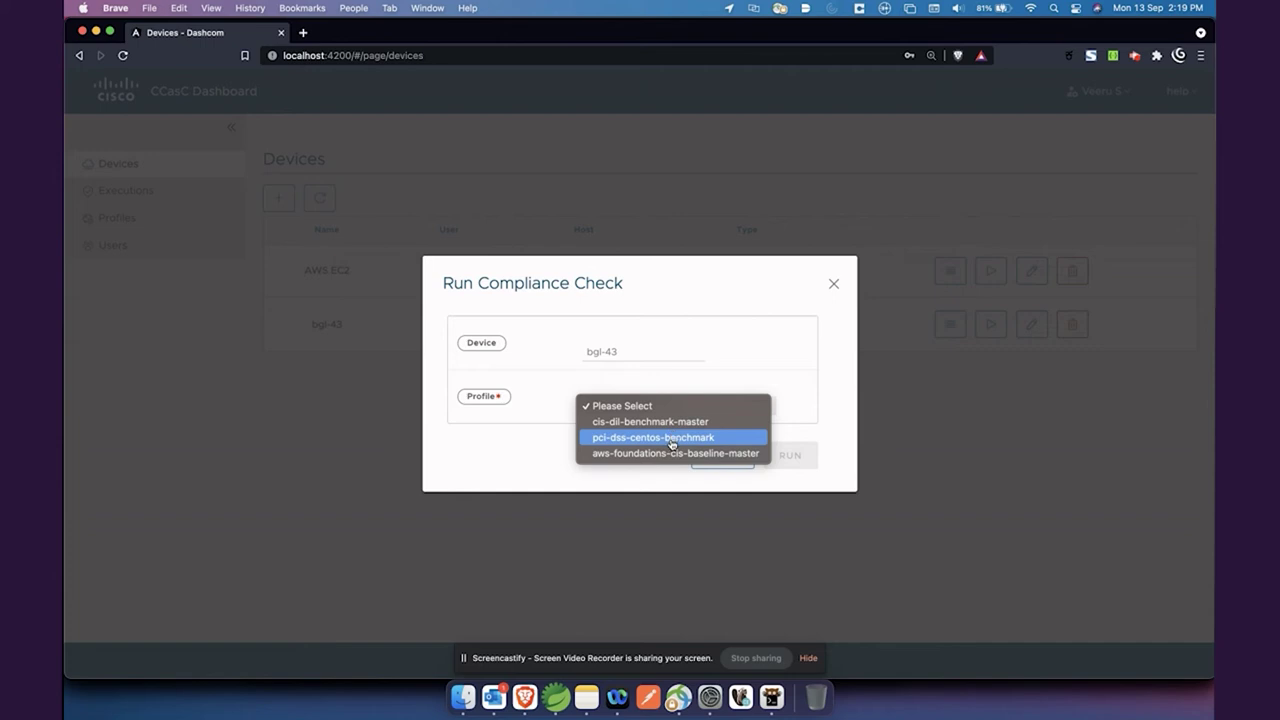
left_click(672, 441)
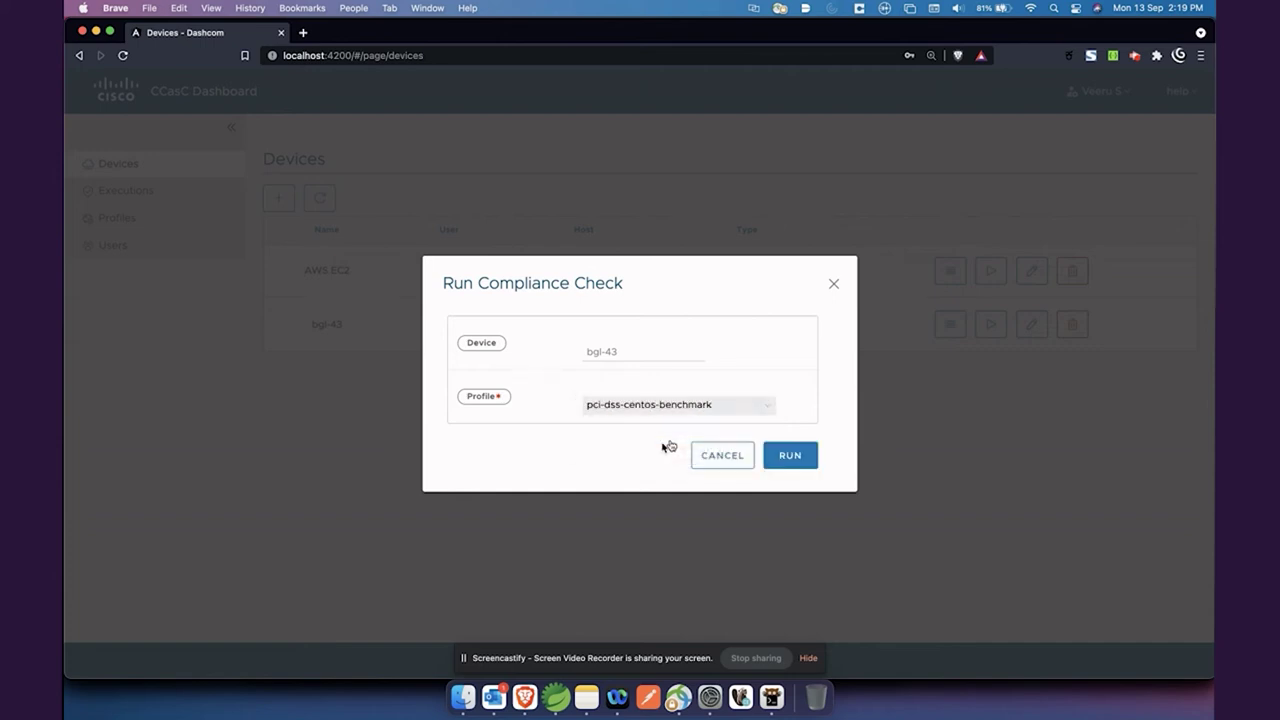
left_click(800, 463)
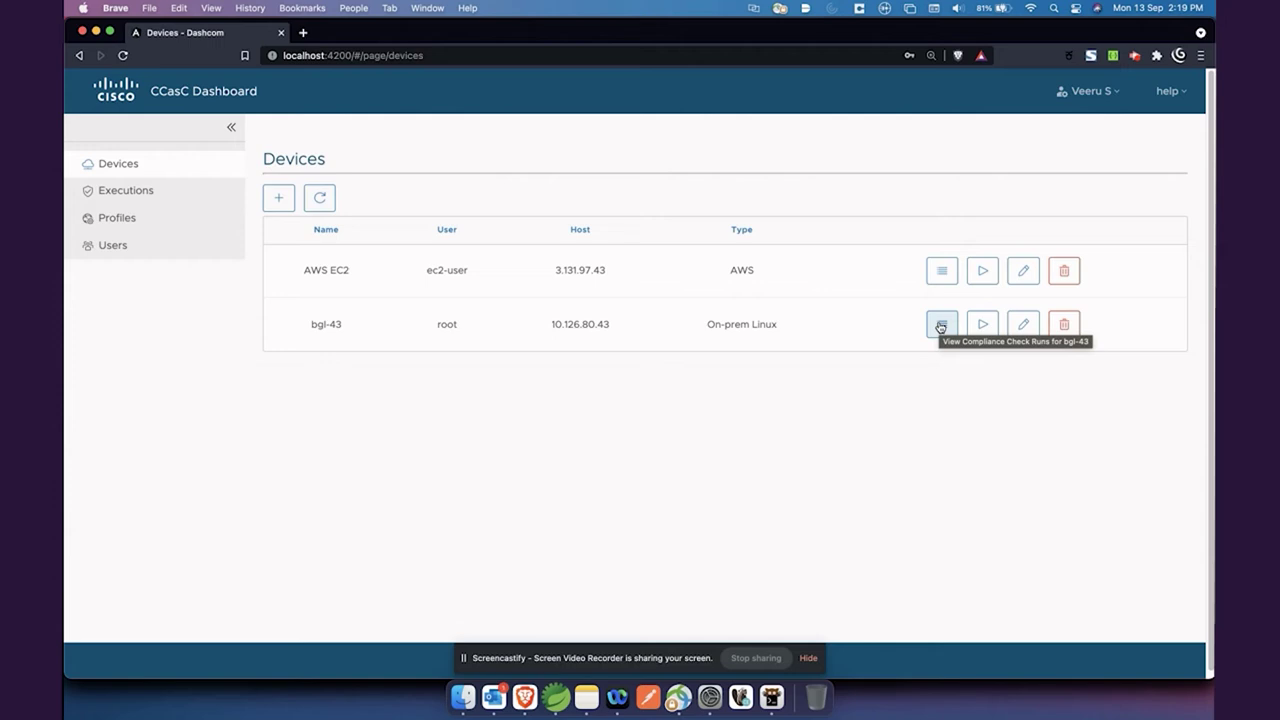
Open bgl-43's execution list and refresh until the run's status changes from In-Progress
left_click(941, 326)
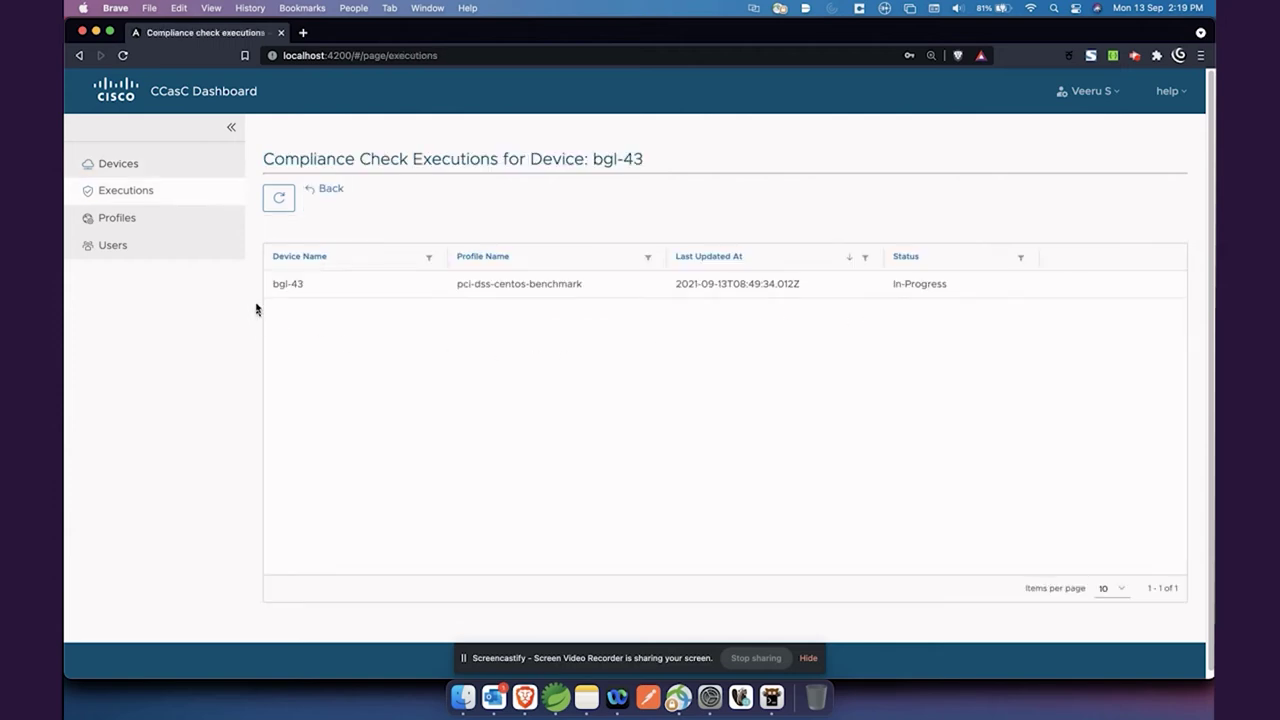
left_click_drag(677, 286, 786, 289)
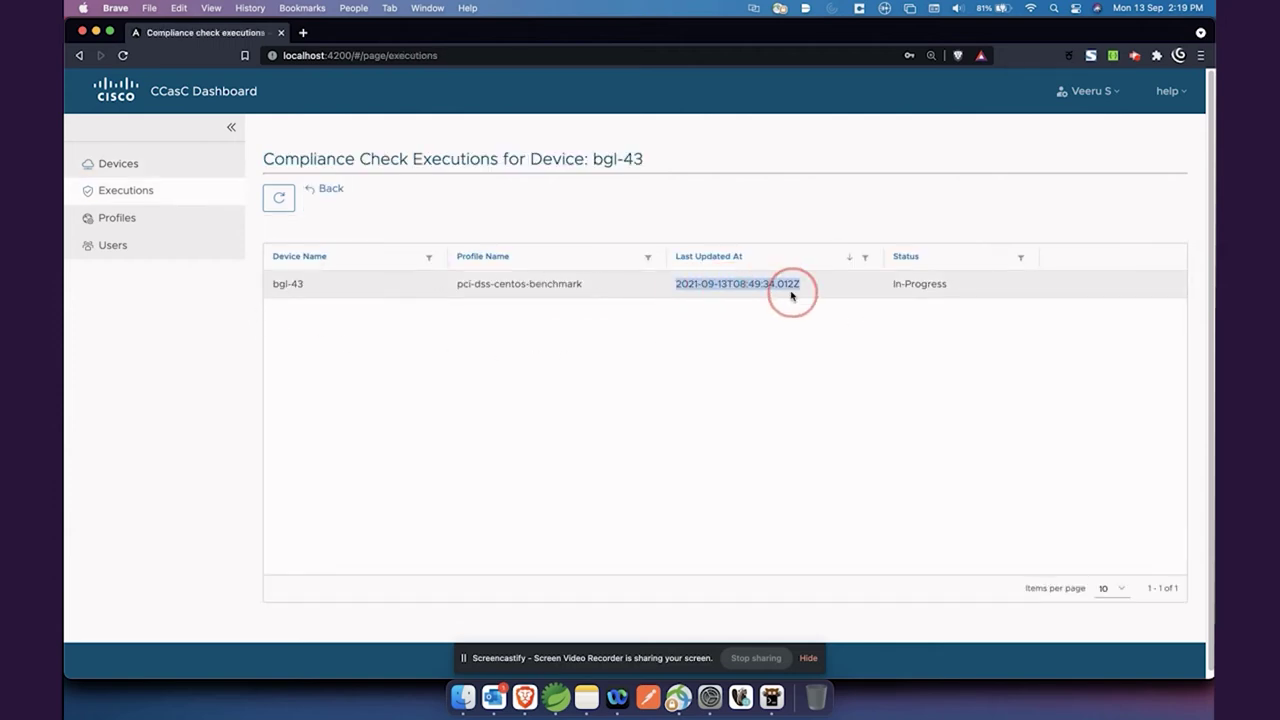
left_click(831, 317)
left_click_drag(893, 287, 955, 287)
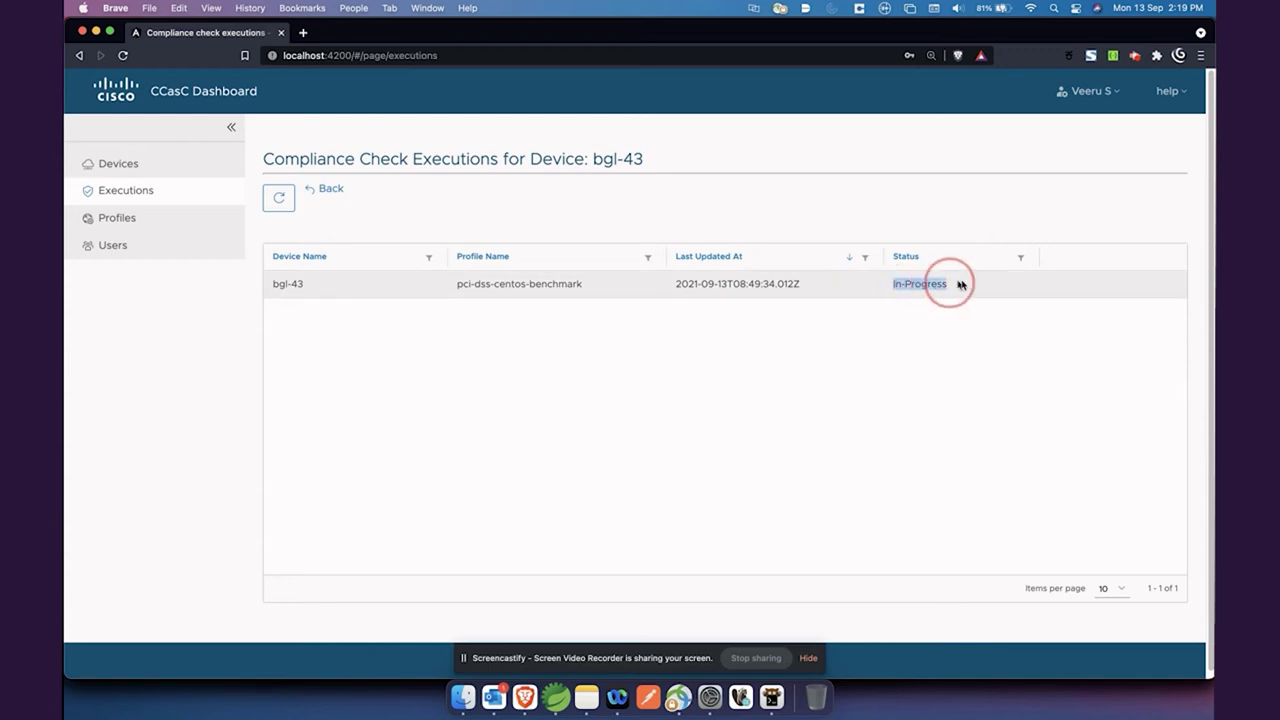
left_click(966, 305)
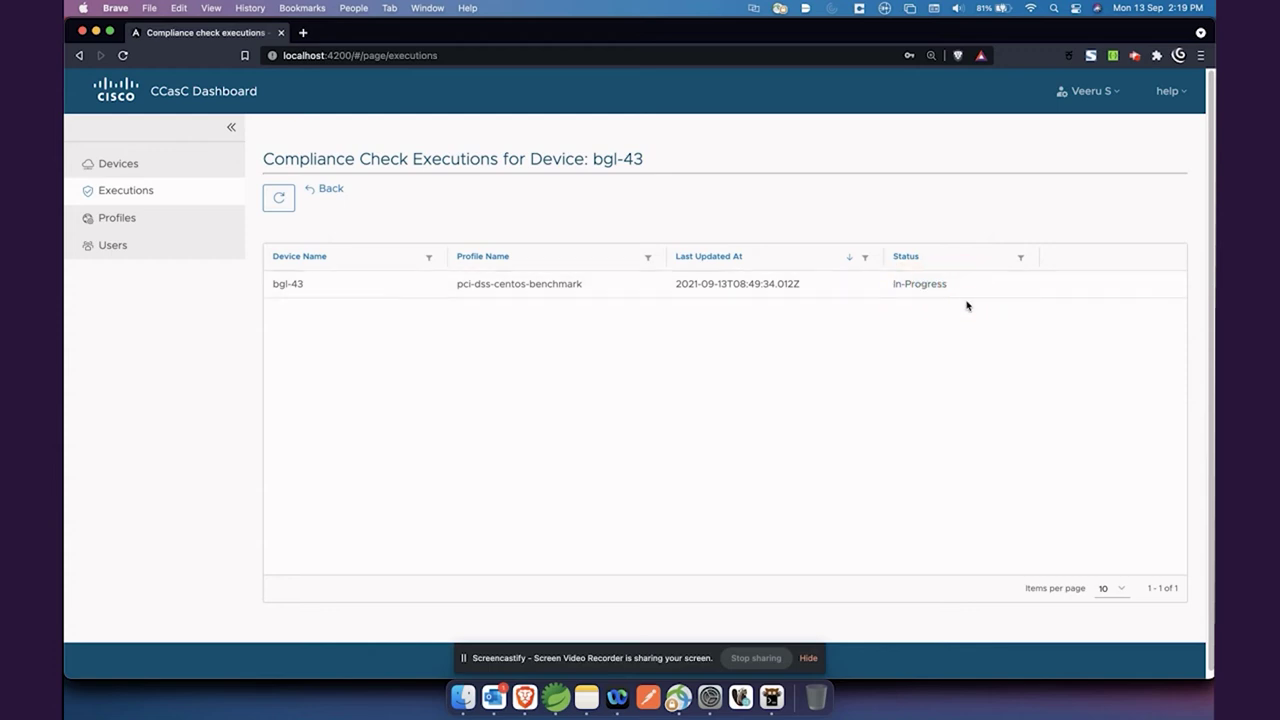
left_click(280, 200)
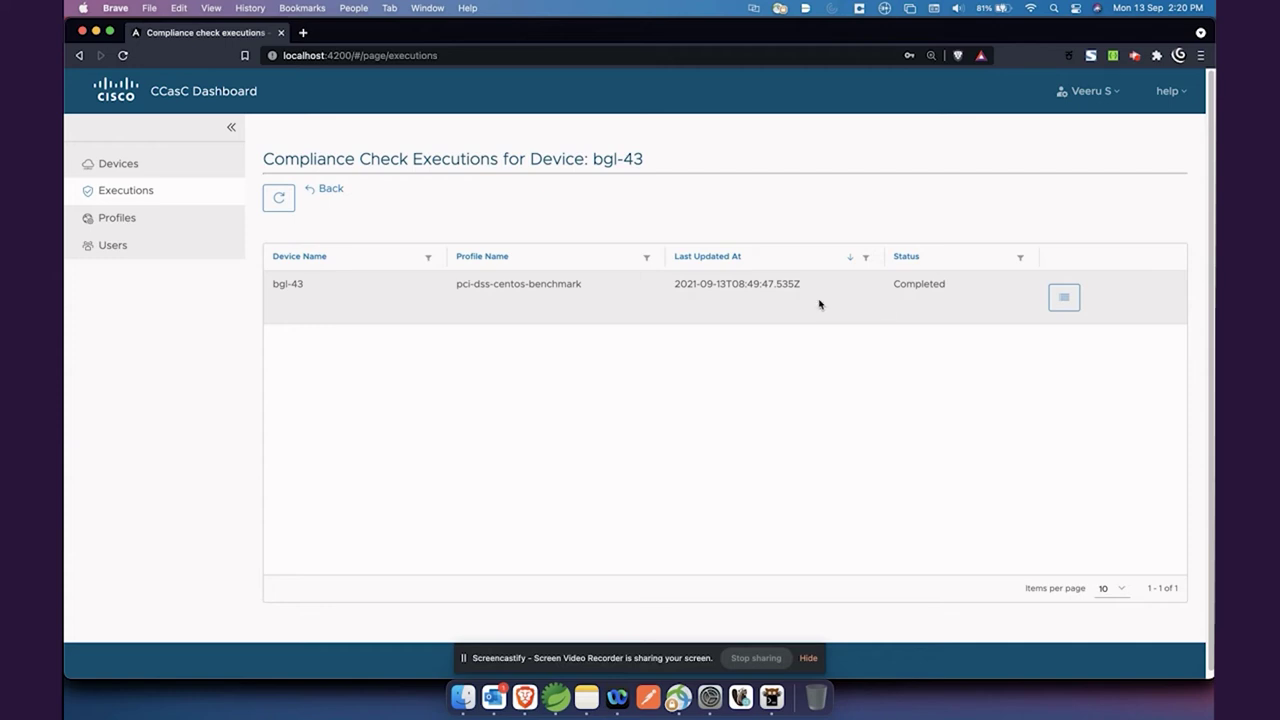
Open the run's compliance report and review its device, profile and time-taken details
left_click(1066, 302)
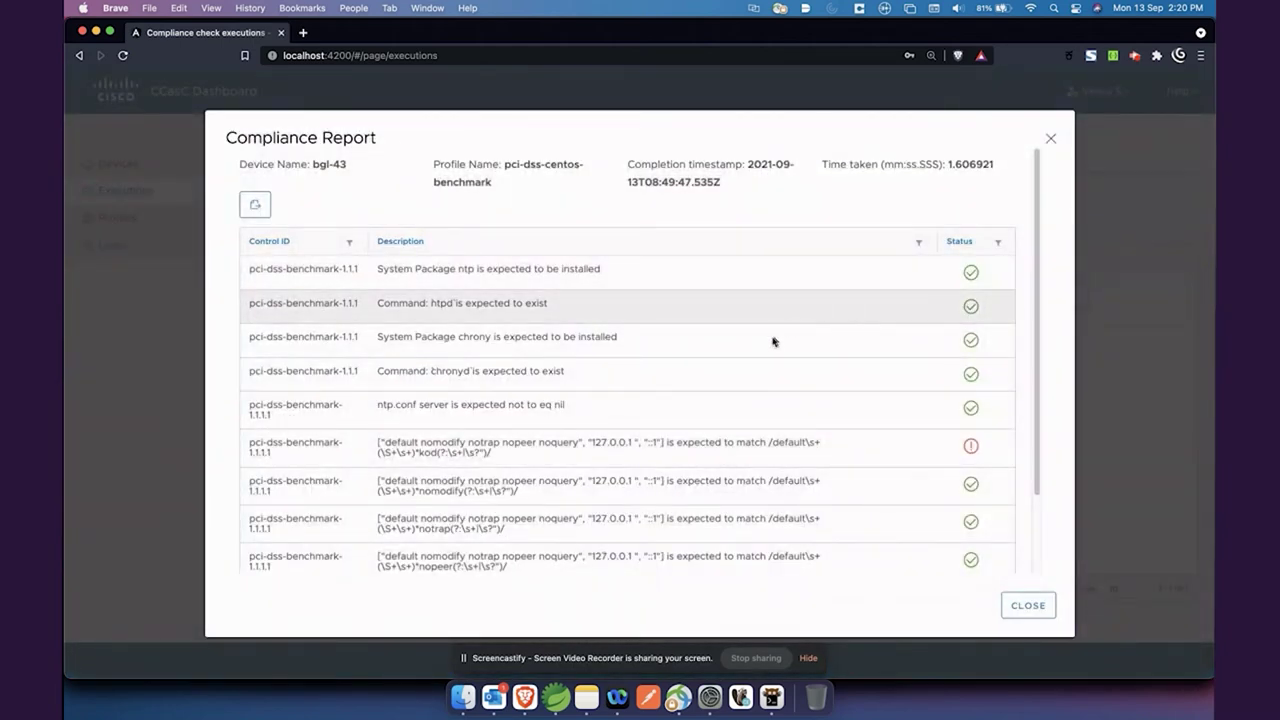
left_click_drag(309, 163, 346, 164)
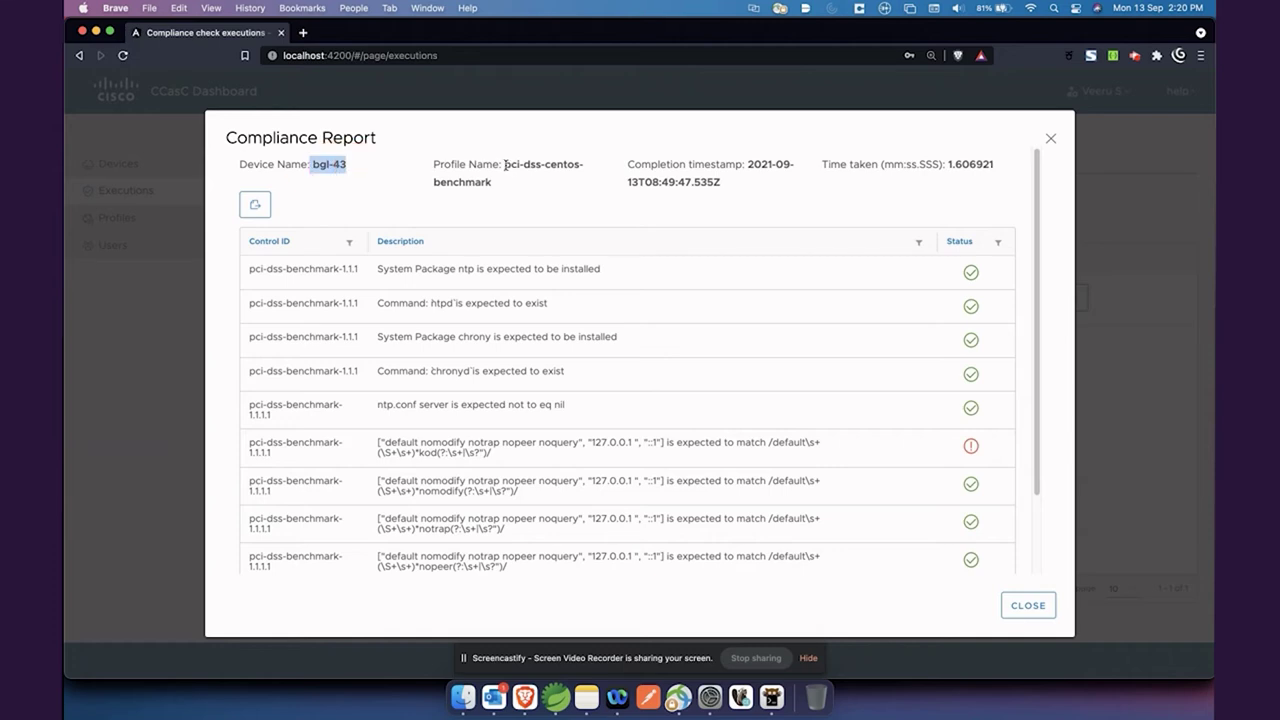
left_click_drag(505, 165, 560, 191)
left_click(590, 194)
left_click_drag(947, 164, 996, 165)
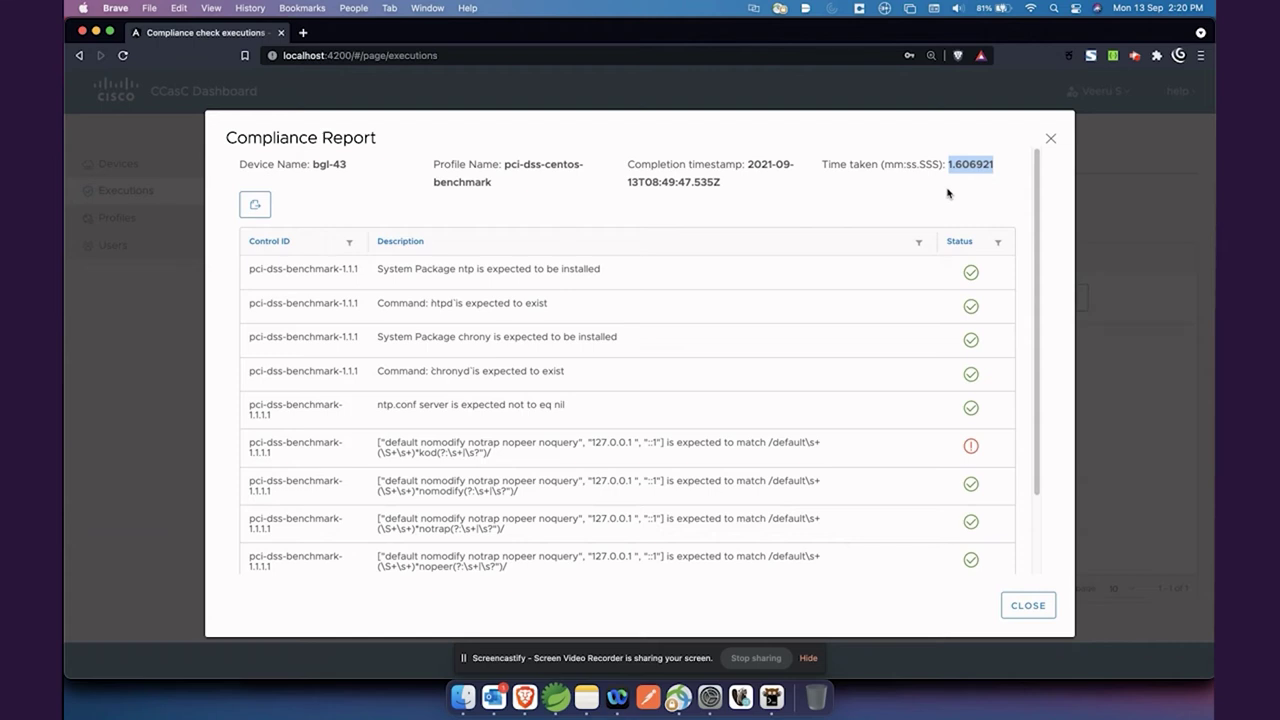
left_click(948, 193)
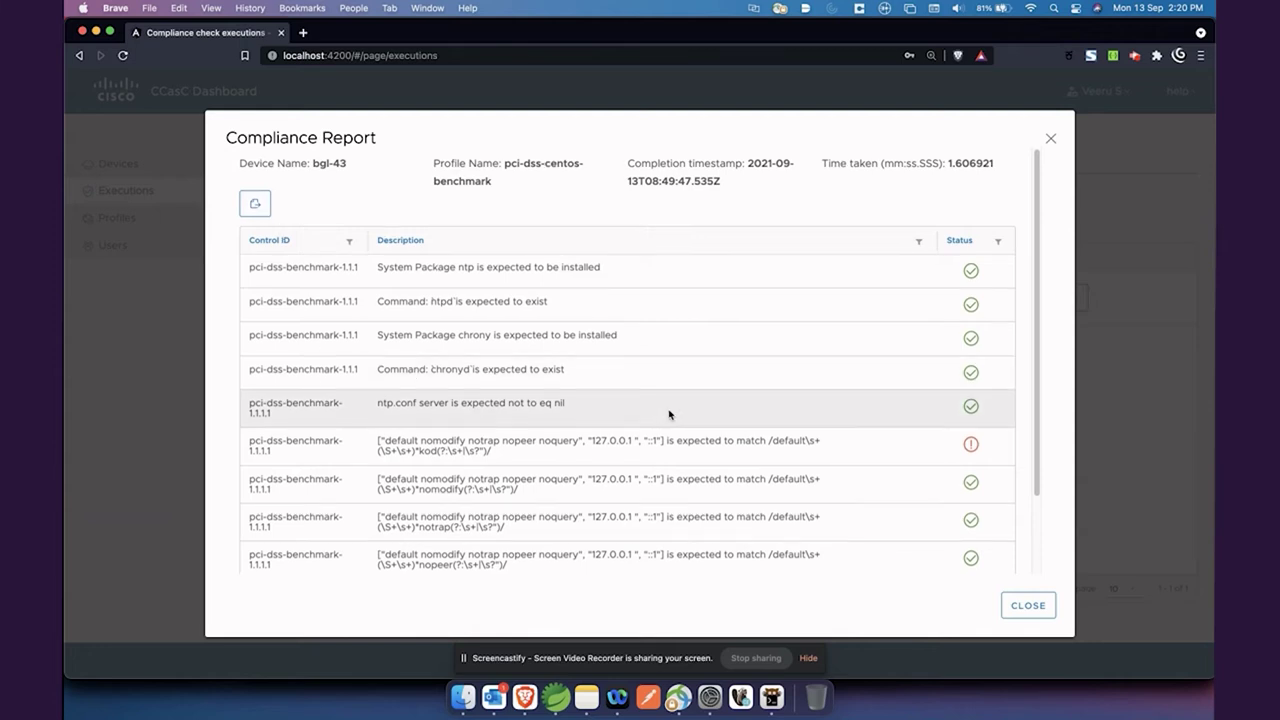
scroll(670, 414, "down", 3)
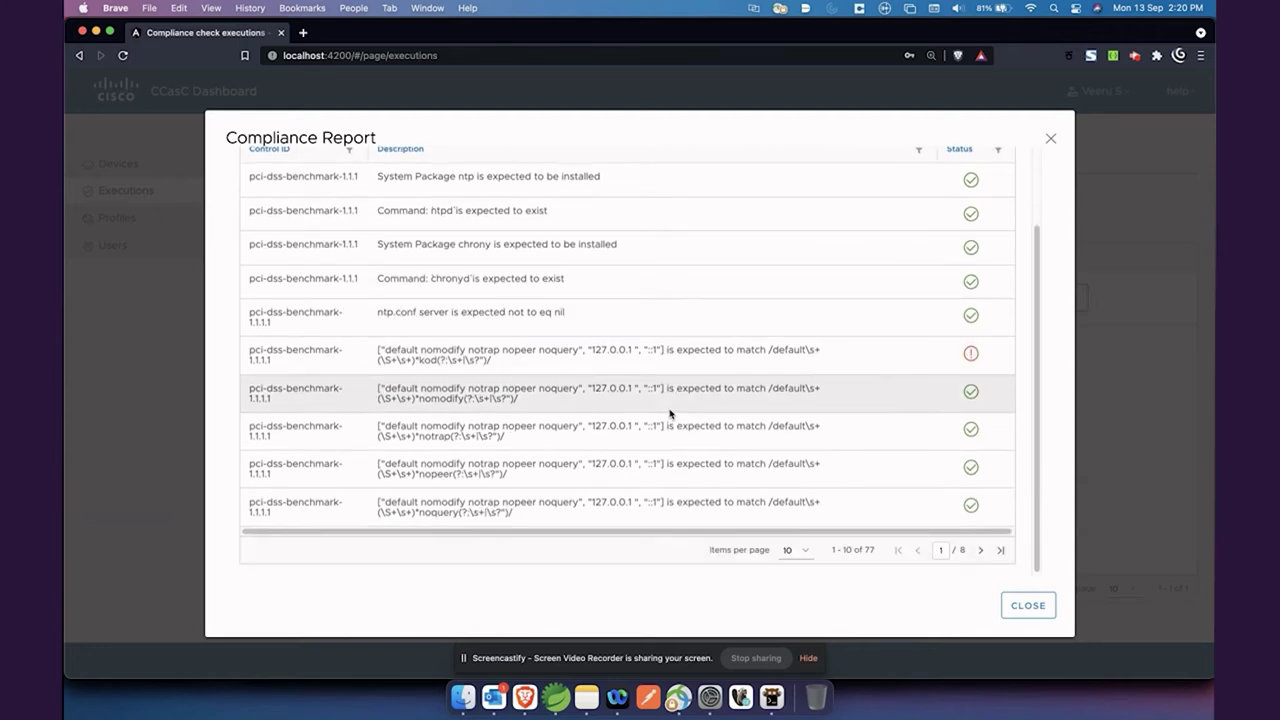
scroll(766, 334, "up", 3)
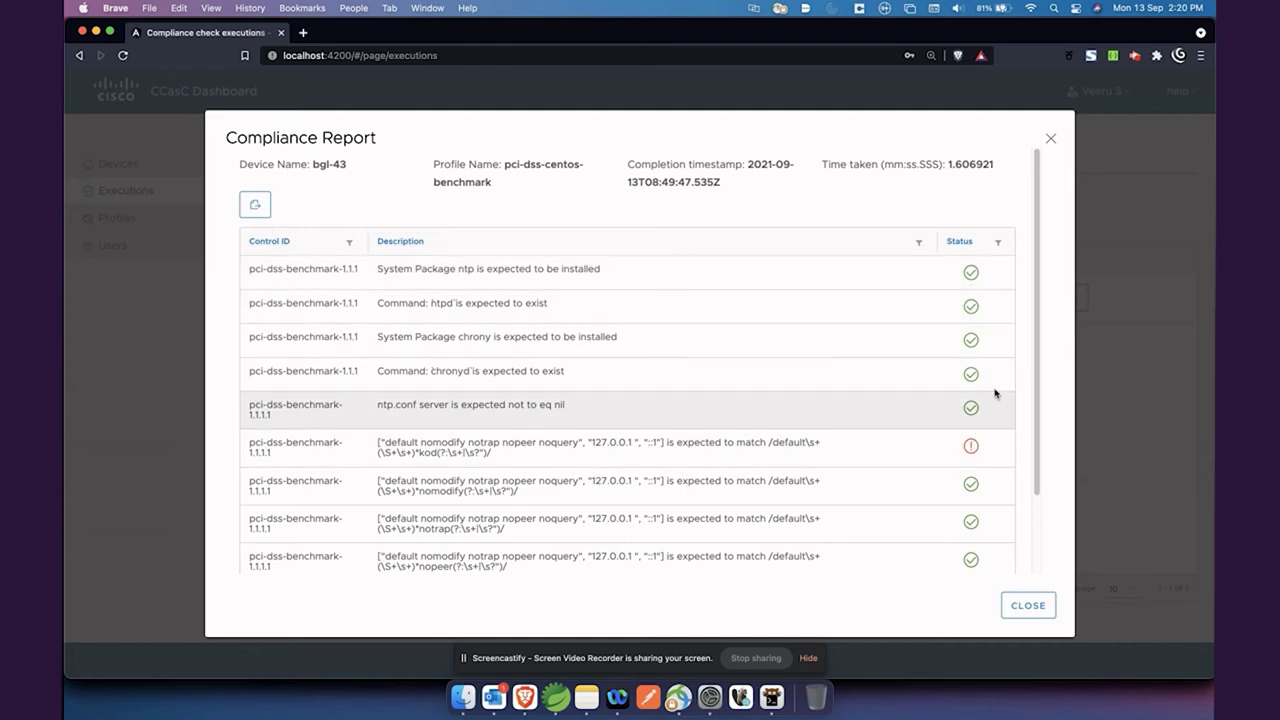
scroll(983, 480, "down", 2)
Move to the next page of results, raise the items per page, and scroll through them
left_click(980, 550)
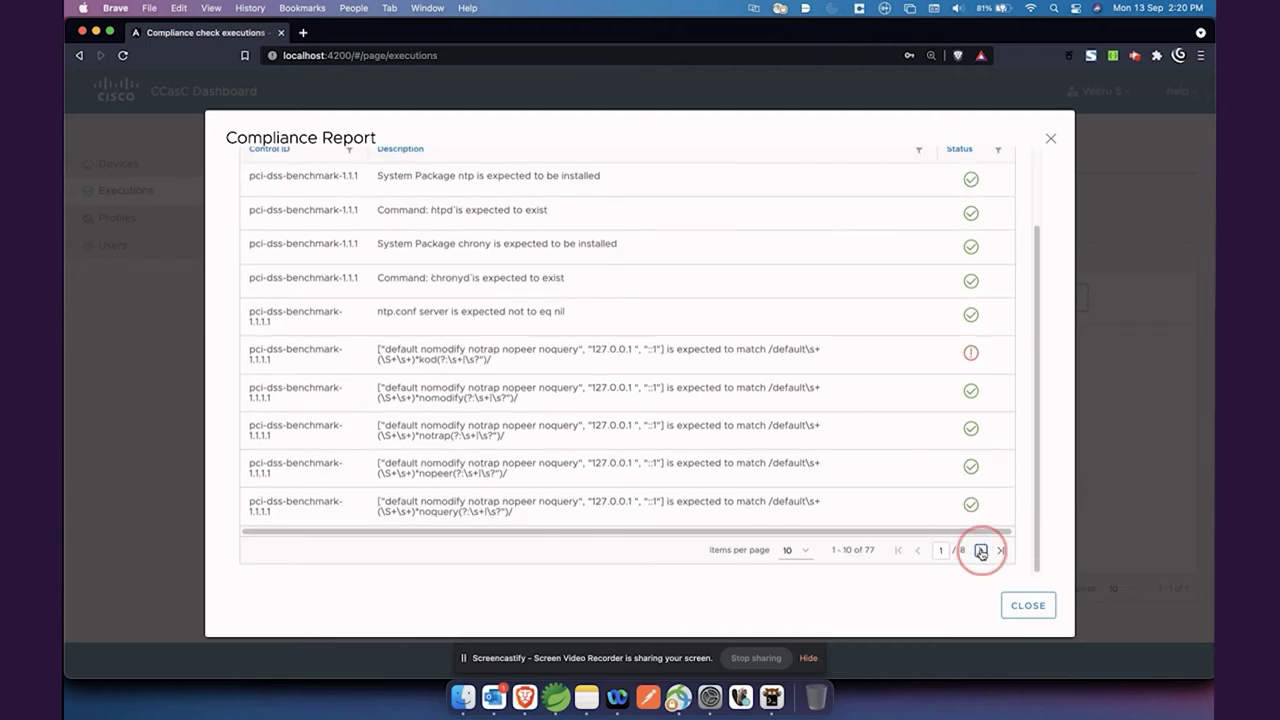
left_click(786, 549)
left_click(809, 597)
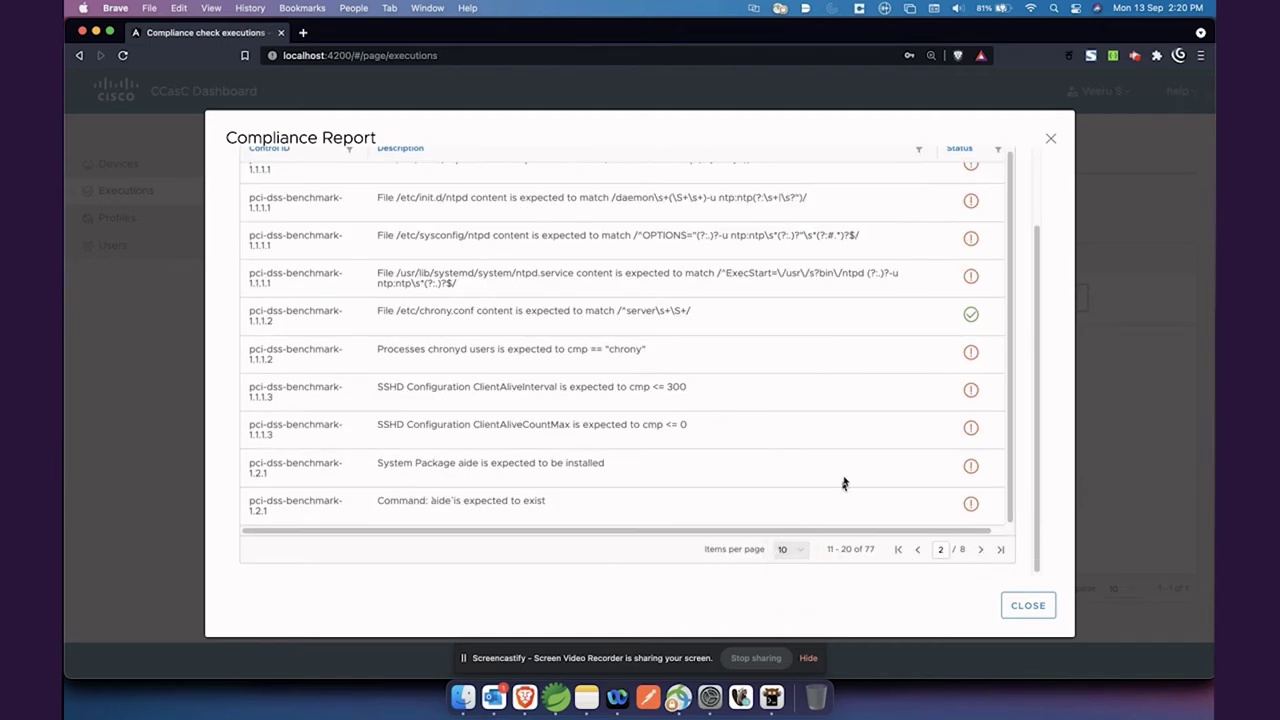
scroll(883, 414, "down", 5)
scroll(885, 391, "down", 10)
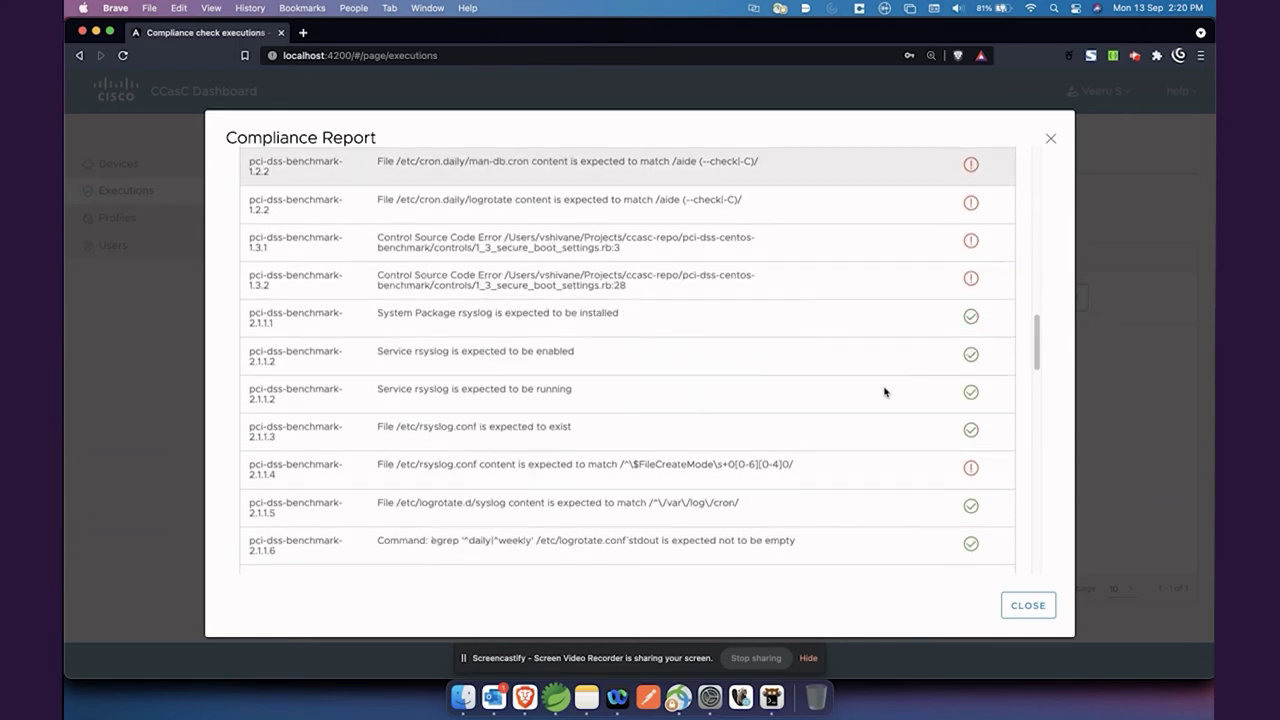
scroll(968, 348, "down", 5)
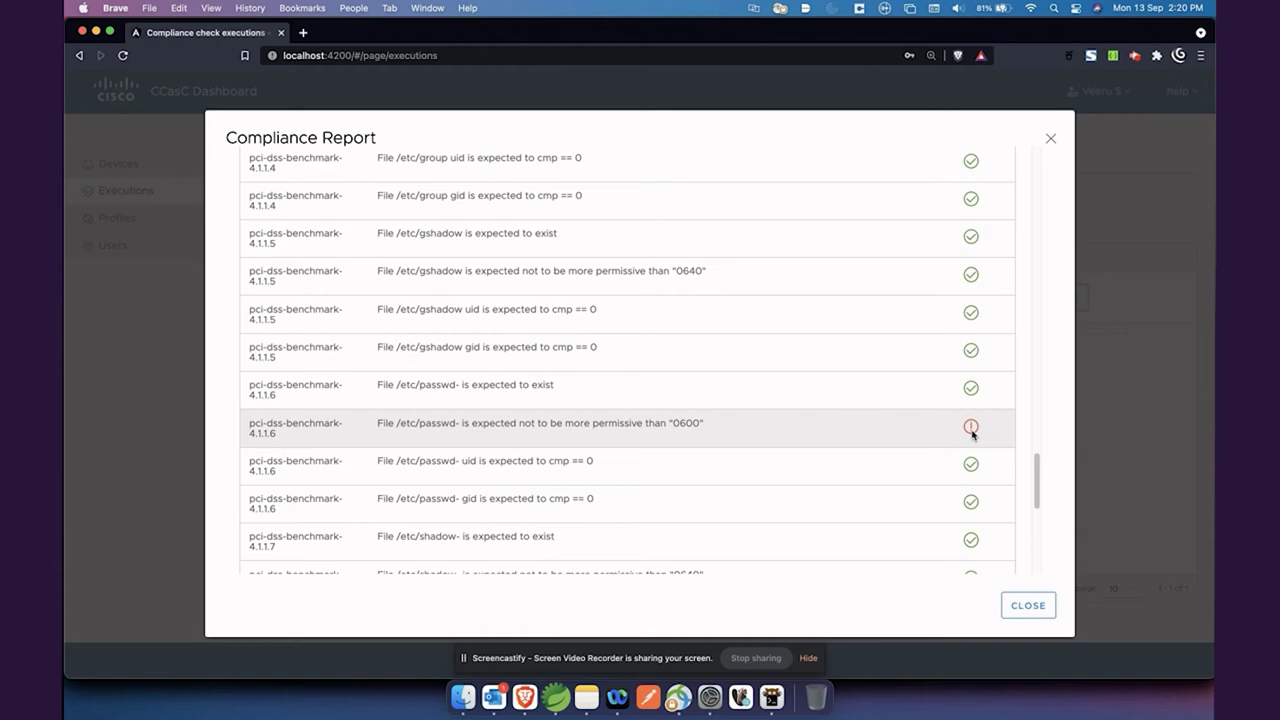
scroll(971, 430, "up", 20)
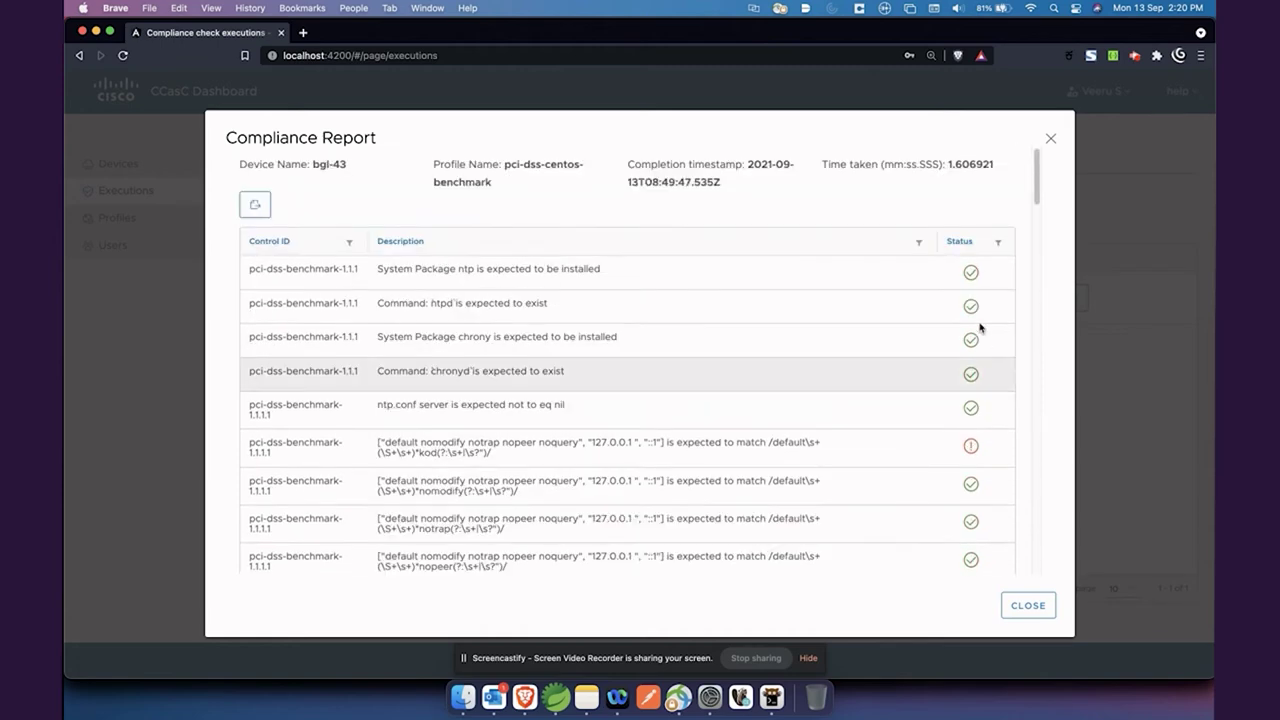
Sort the bgl-43 report by Status in reverse order and export it as an .xlsx file
left_click(394, 249)
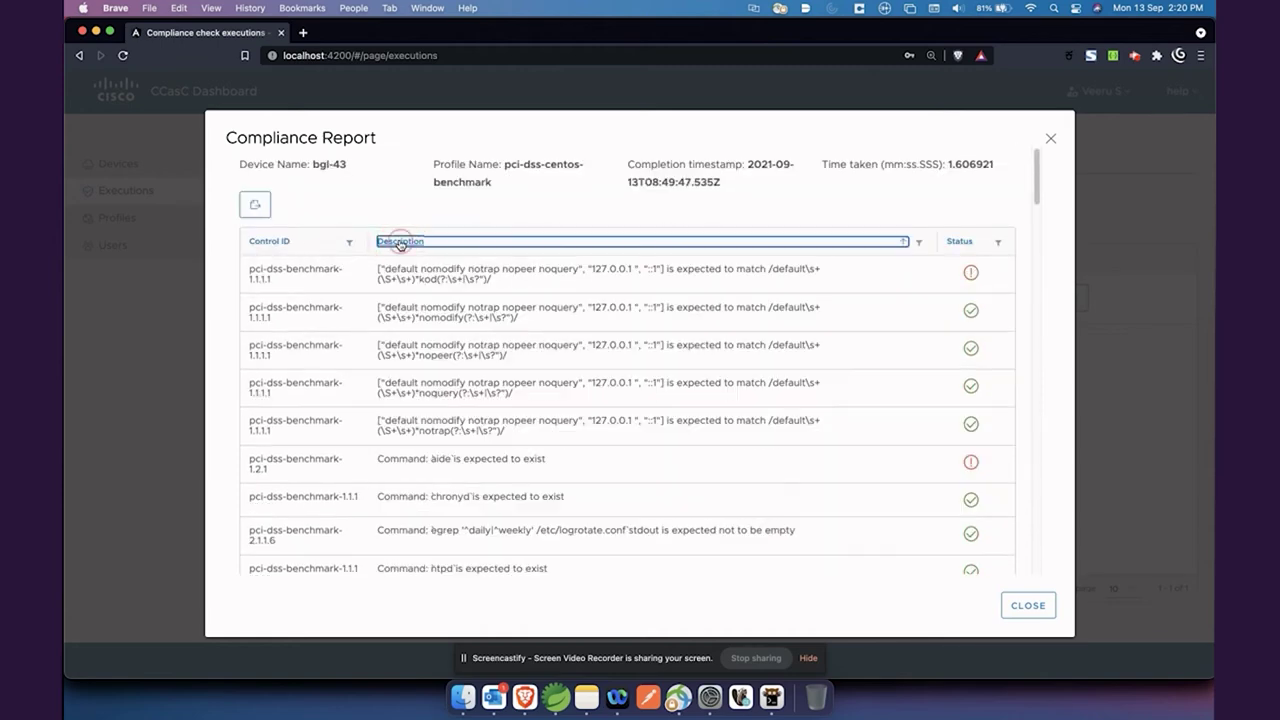
left_click(962, 243)
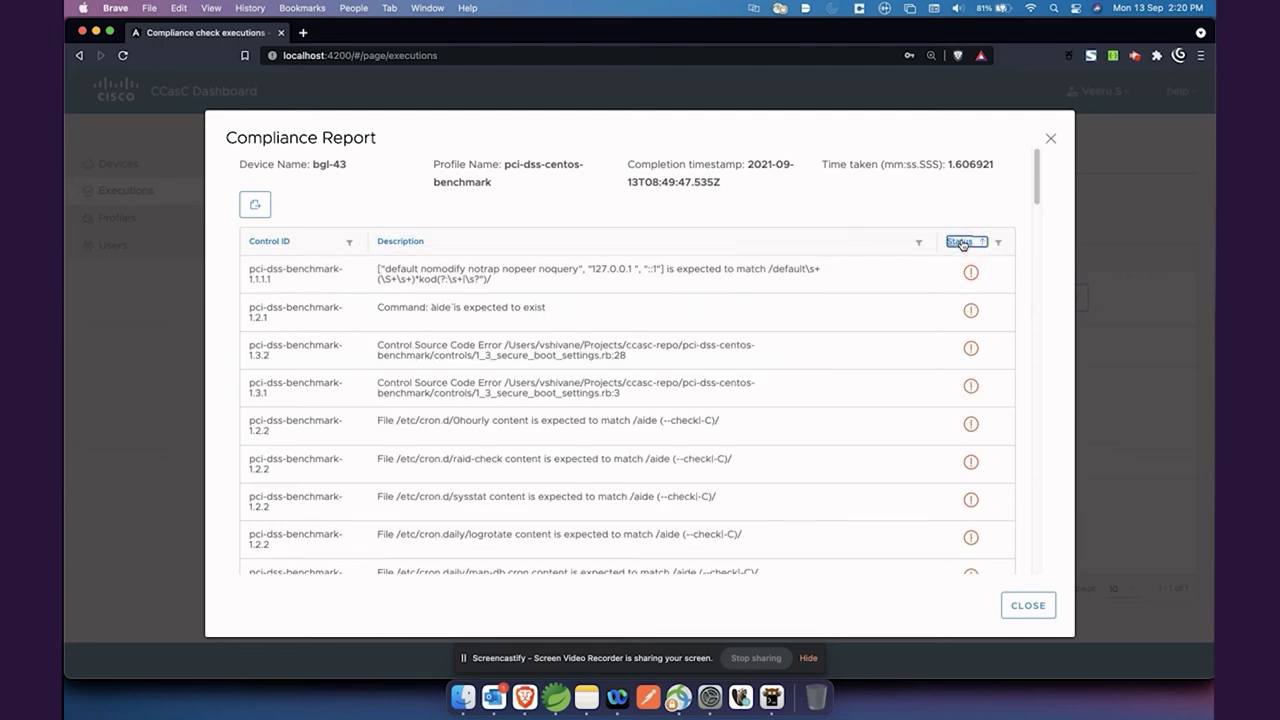
left_click(963, 244)
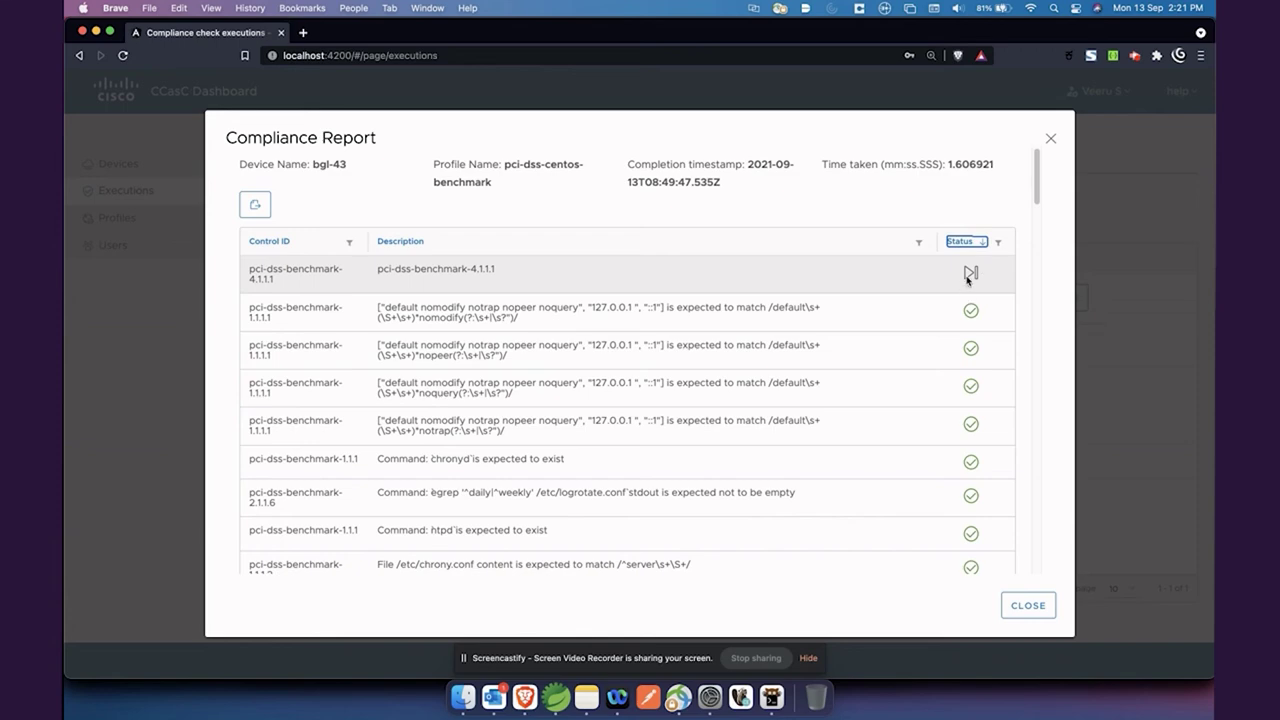
mouse_move(966, 278)
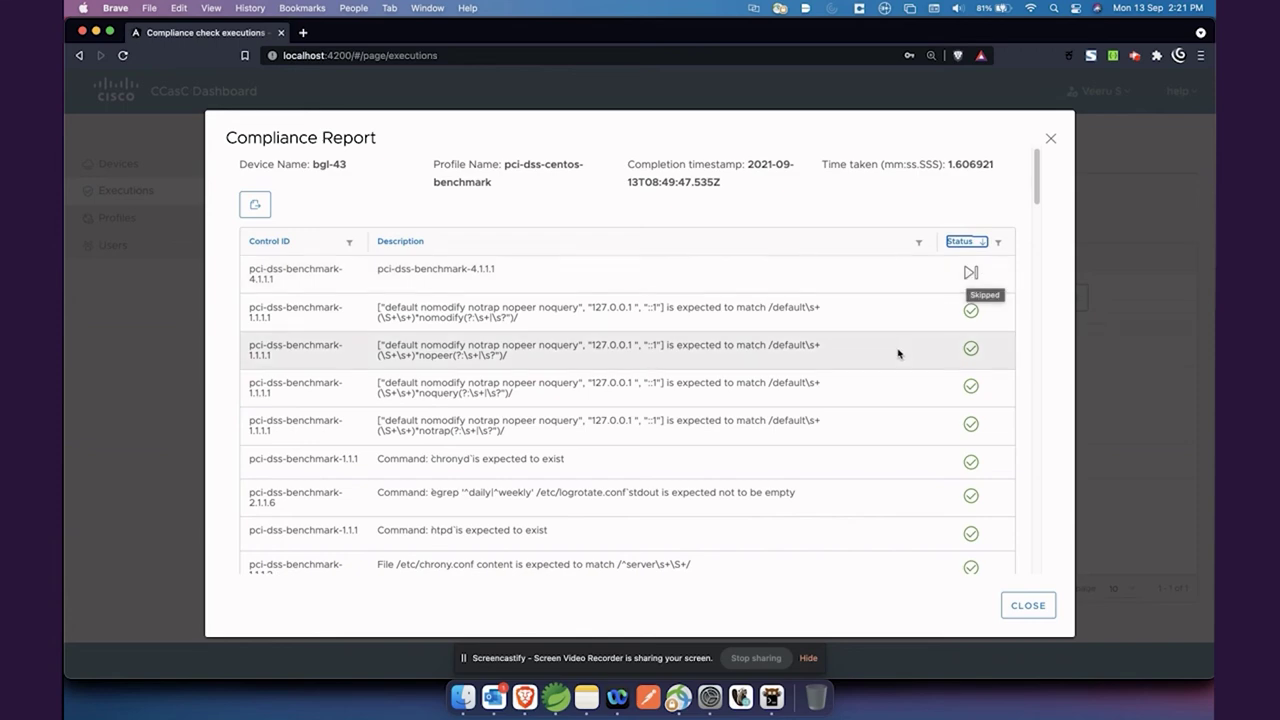
scroll(899, 352, "down", 10)
scroll(899, 352, "down", 10)
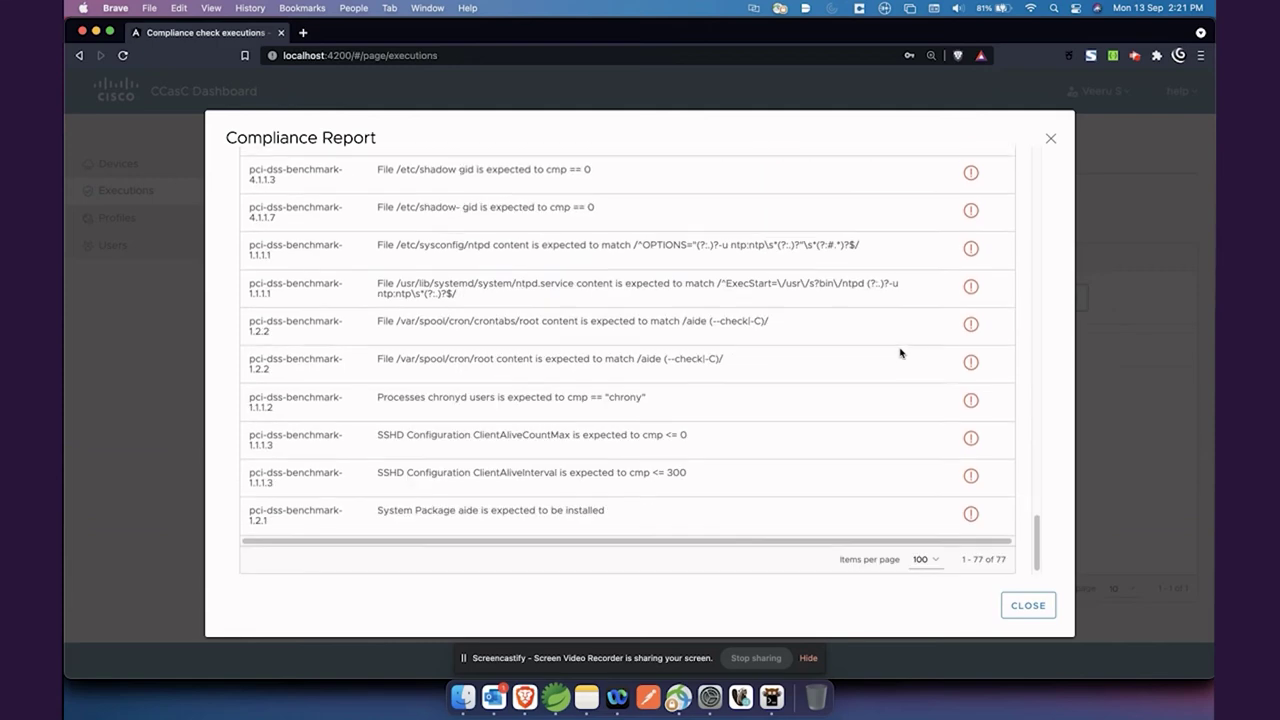
scroll(899, 352, "up", 15)
scroll(899, 352, "up", 10)
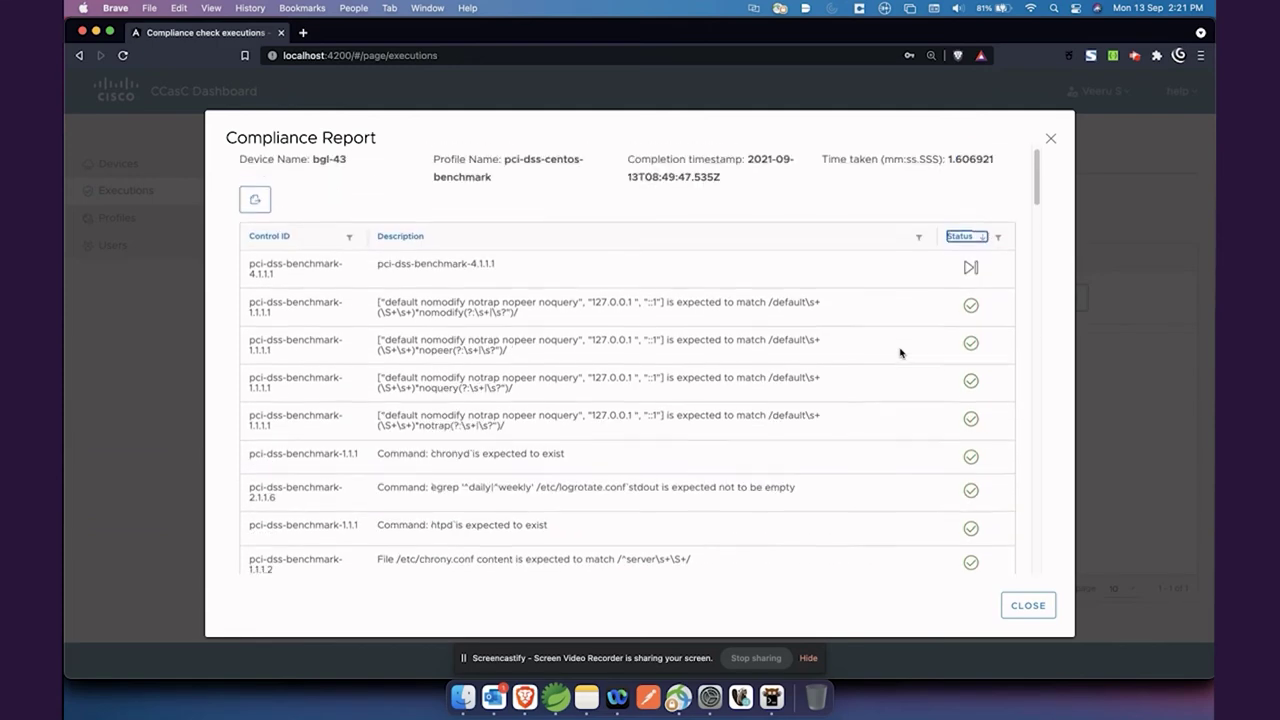
left_click(255, 207)
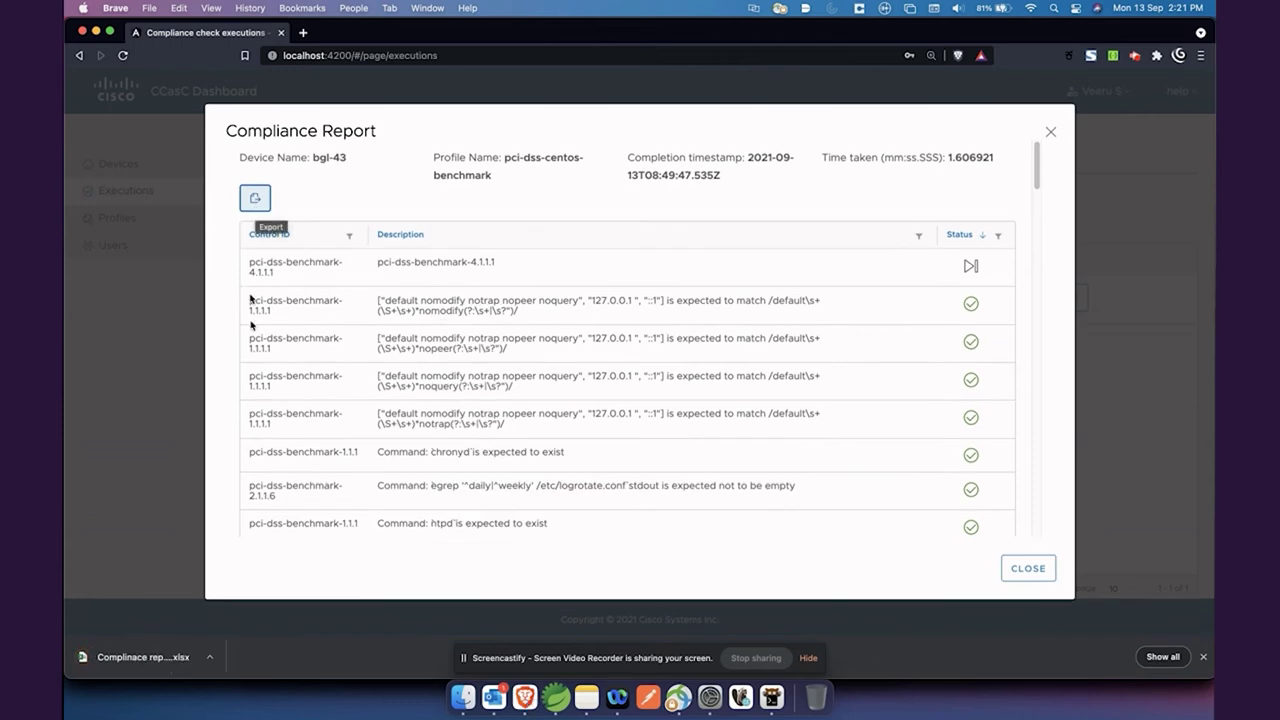
Open the downloaded .xlsx report in Excel and scroll through its 77 control results
left_click(83, 658)
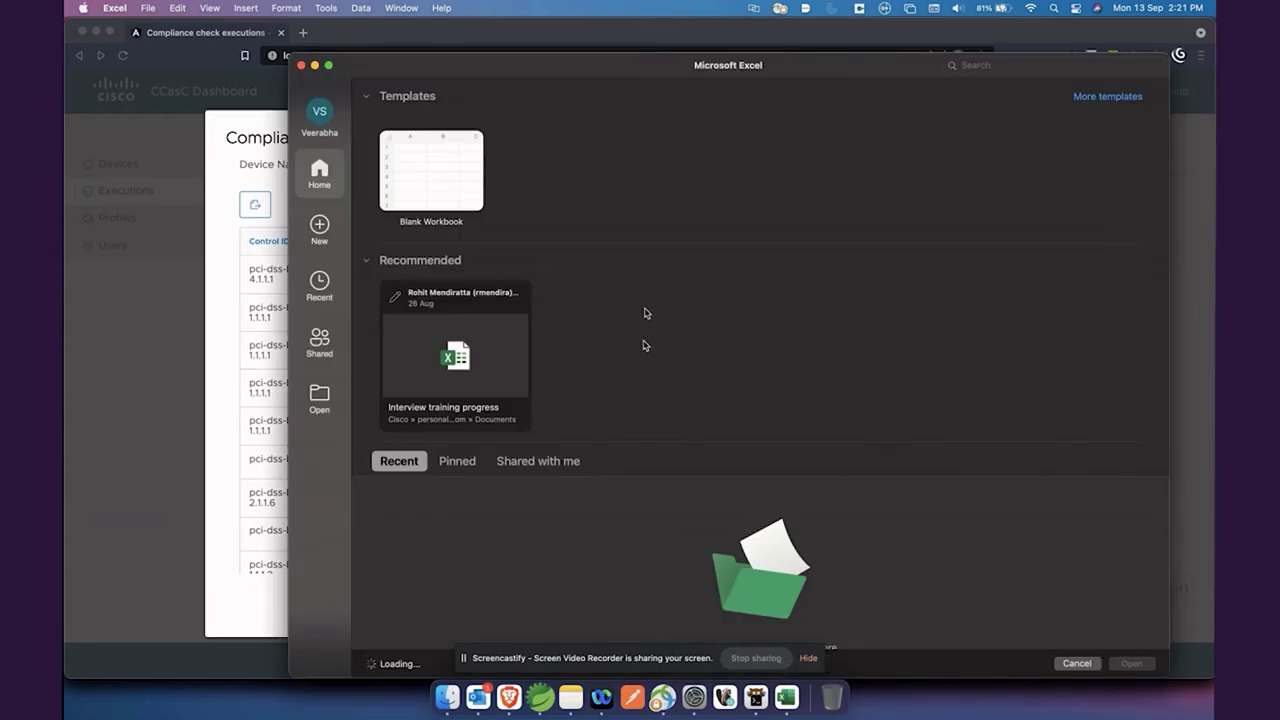
key("Escape")
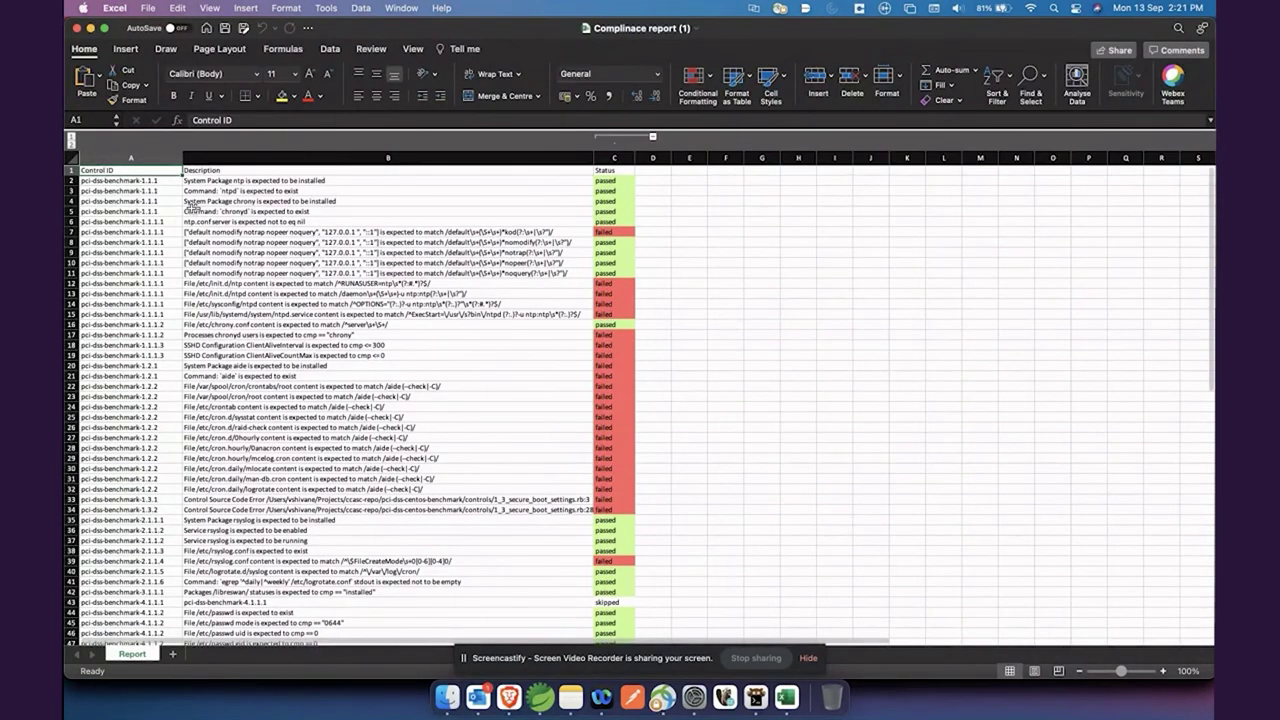
scroll(479, 276, "down", 5)
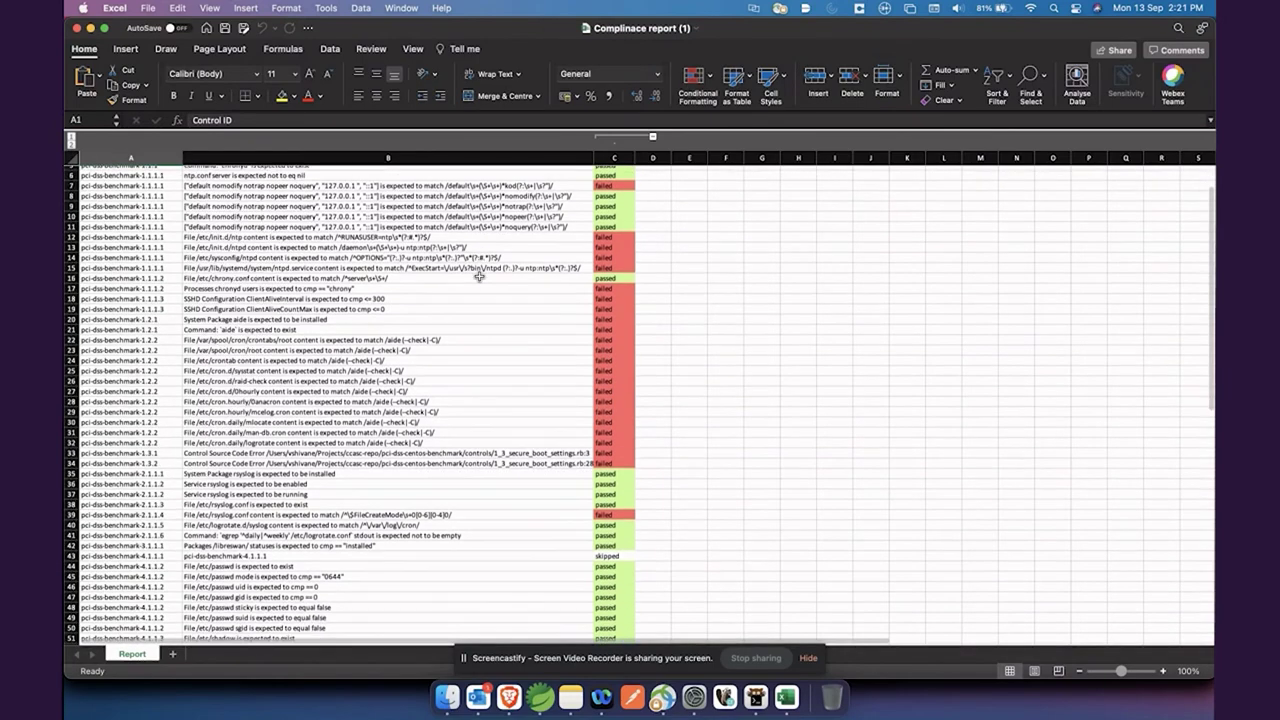
scroll(479, 276, "down", 20)
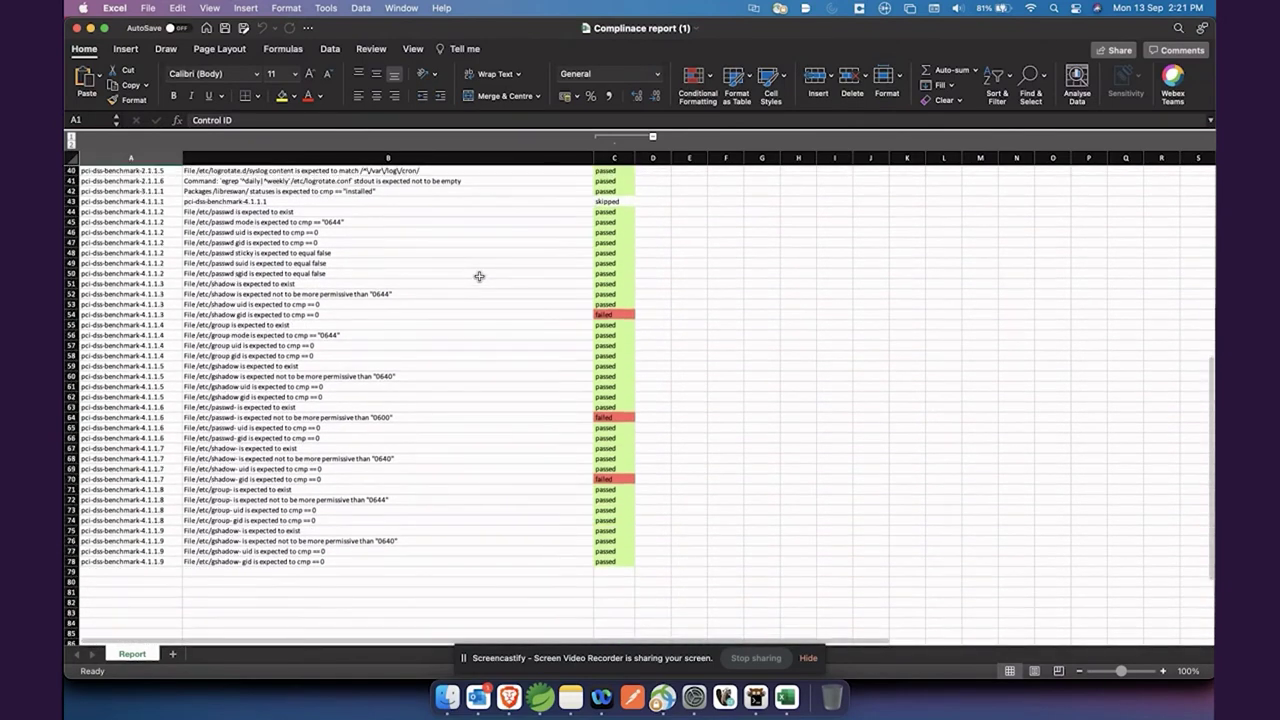
scroll(380, 350, "up", 20)
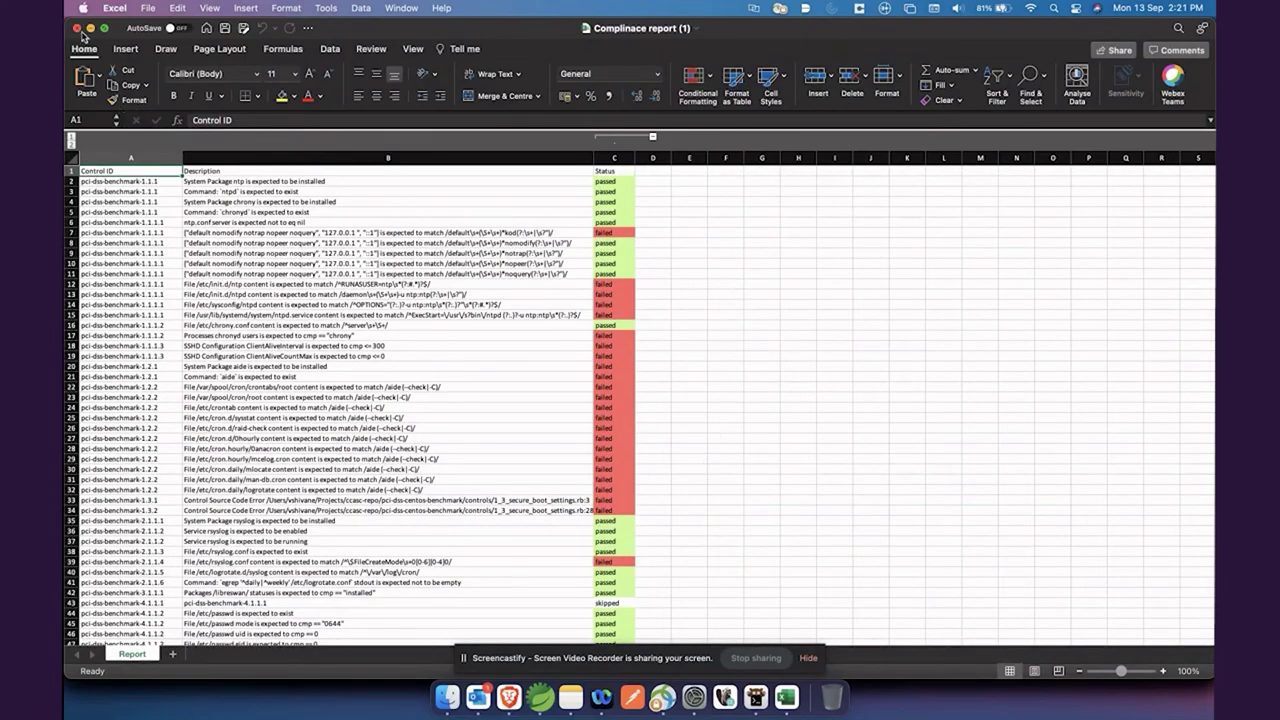
Return to the browser, close the bgl-43 report and show the Compliance Check Executions list
left_click(509, 697)
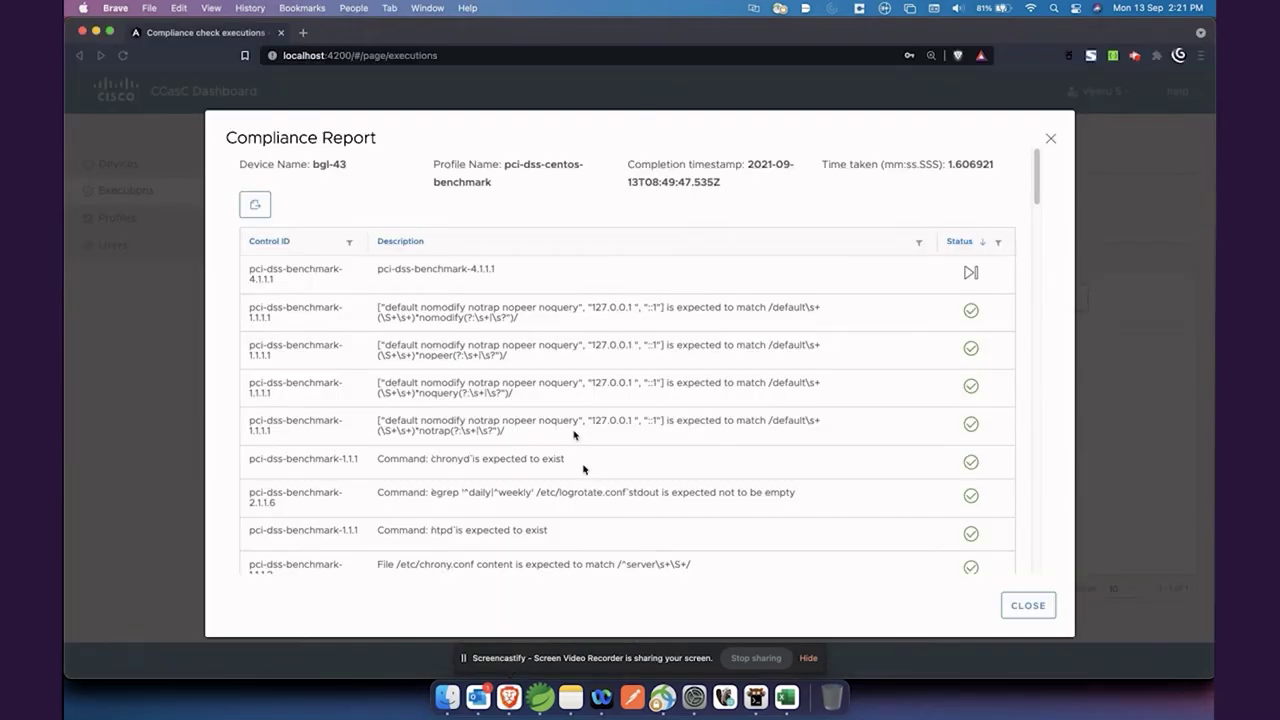
left_click(1050, 139)
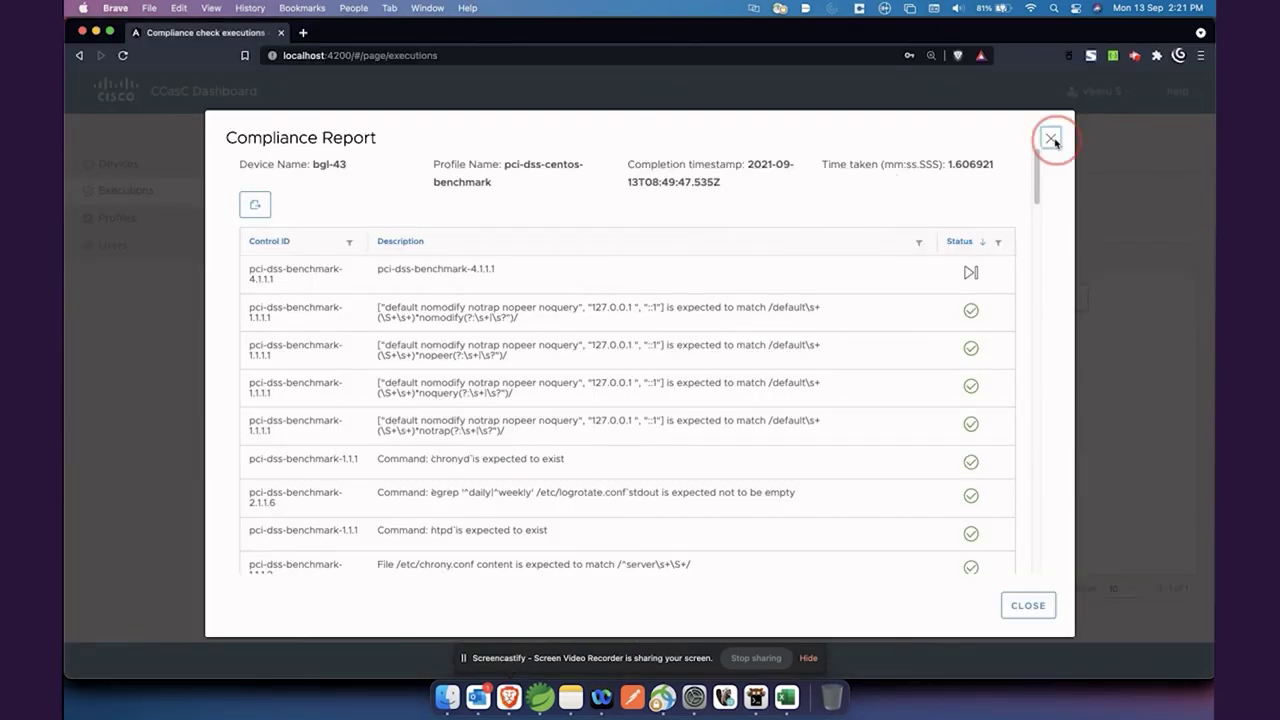
left_click(325, 190)
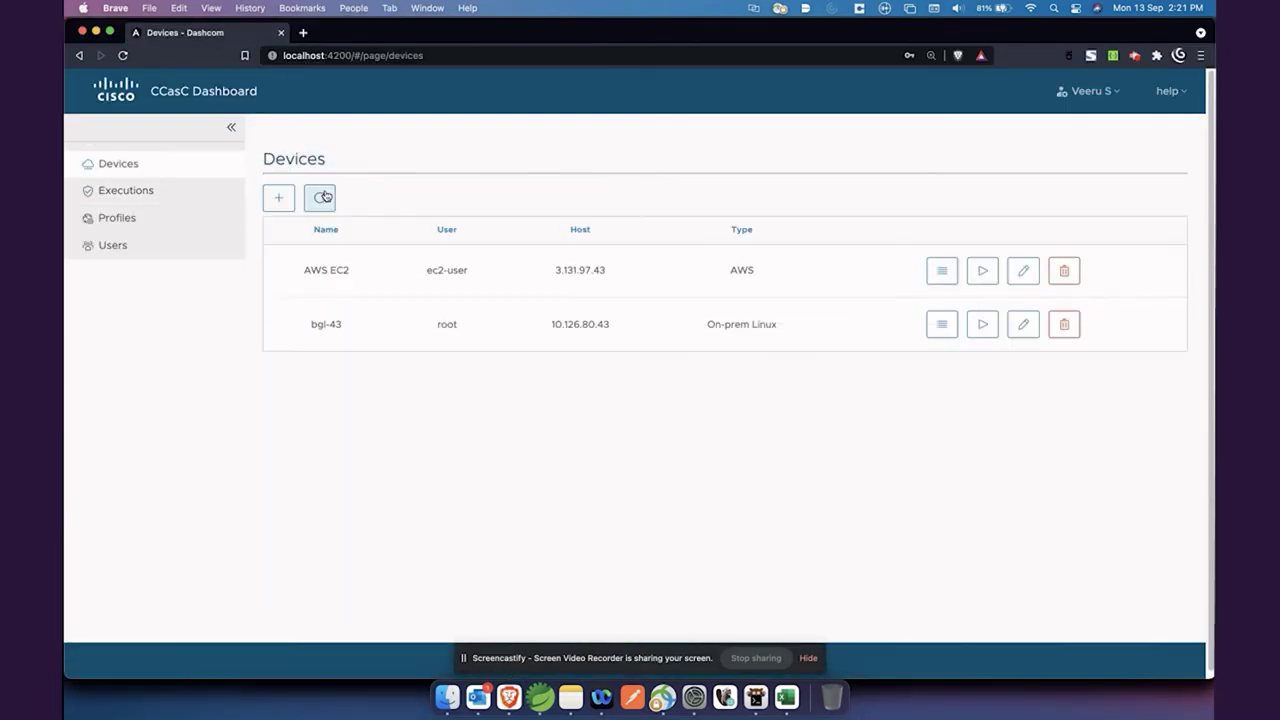
left_click(180, 200)
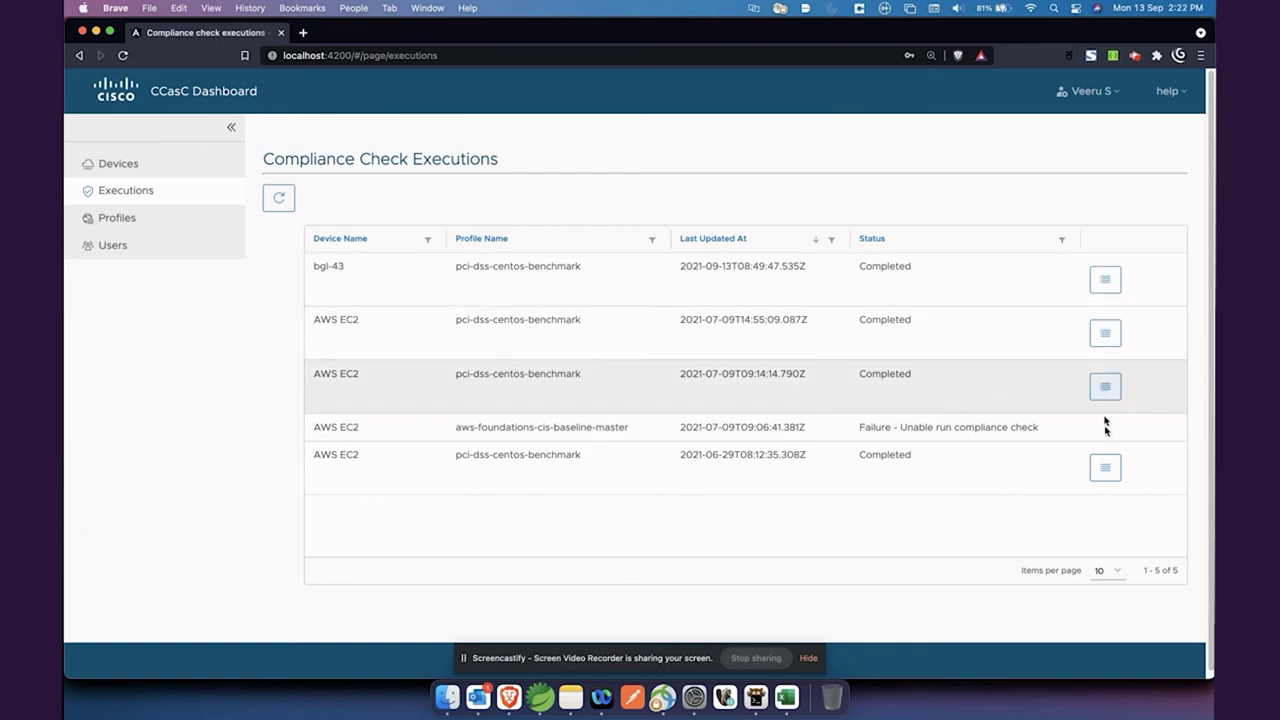
Review the older AWS EC2 run's compliance report, then close it
left_click(1105, 471)
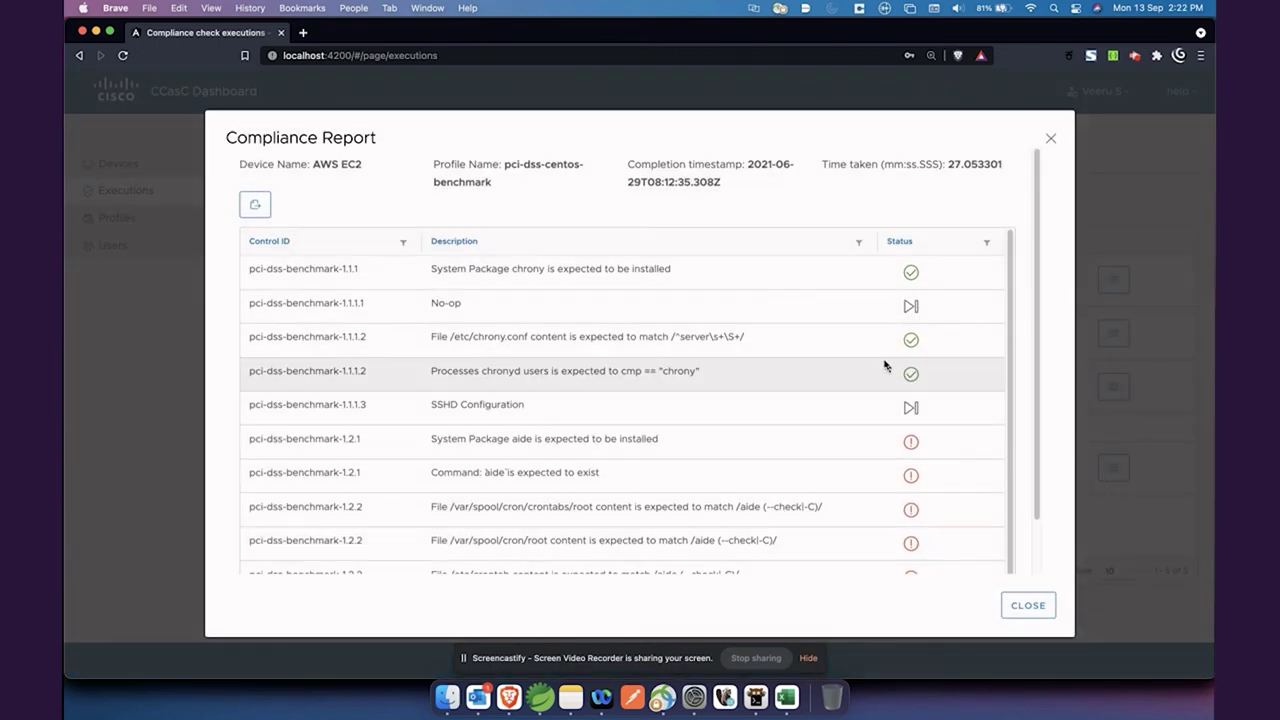
scroll(886, 362, "down", 2)
scroll(884, 360, "up", 2)
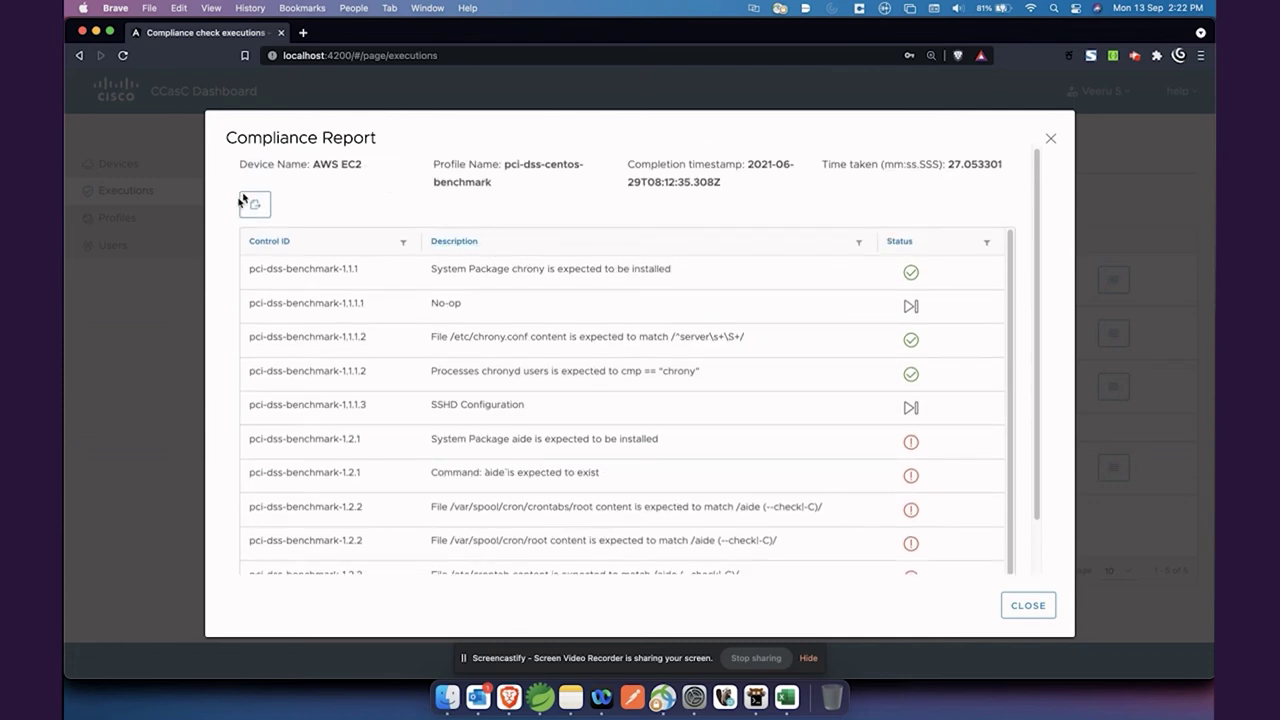
left_click(1052, 140)
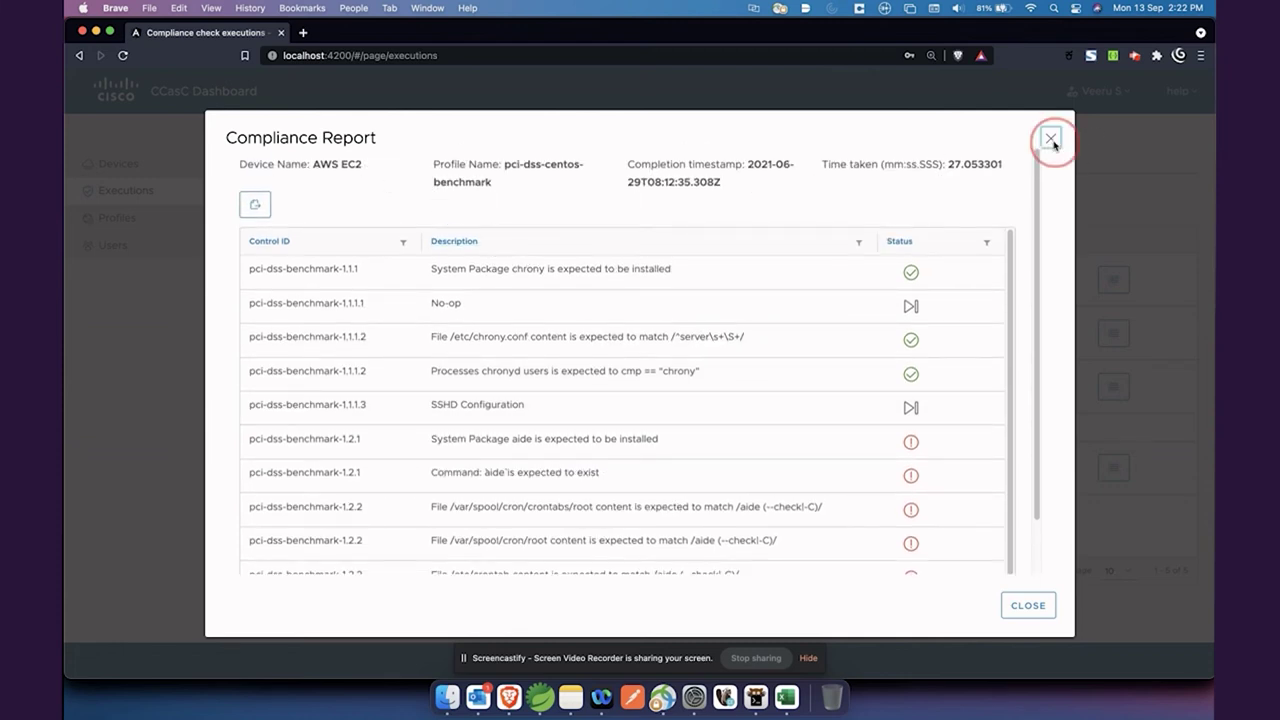
Look over the three supported compliance profiles, then show the Users page
left_click(219, 221)
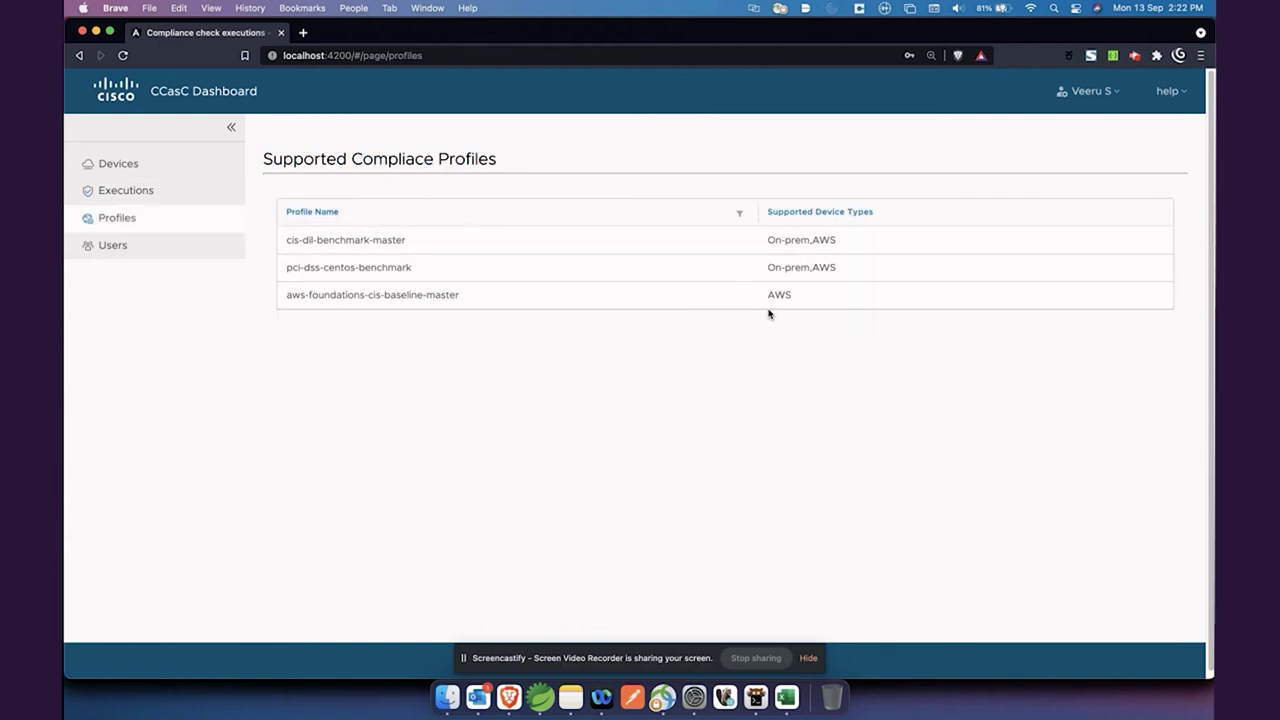
left_click_drag(372, 294, 452, 301)
left_click(517, 345)
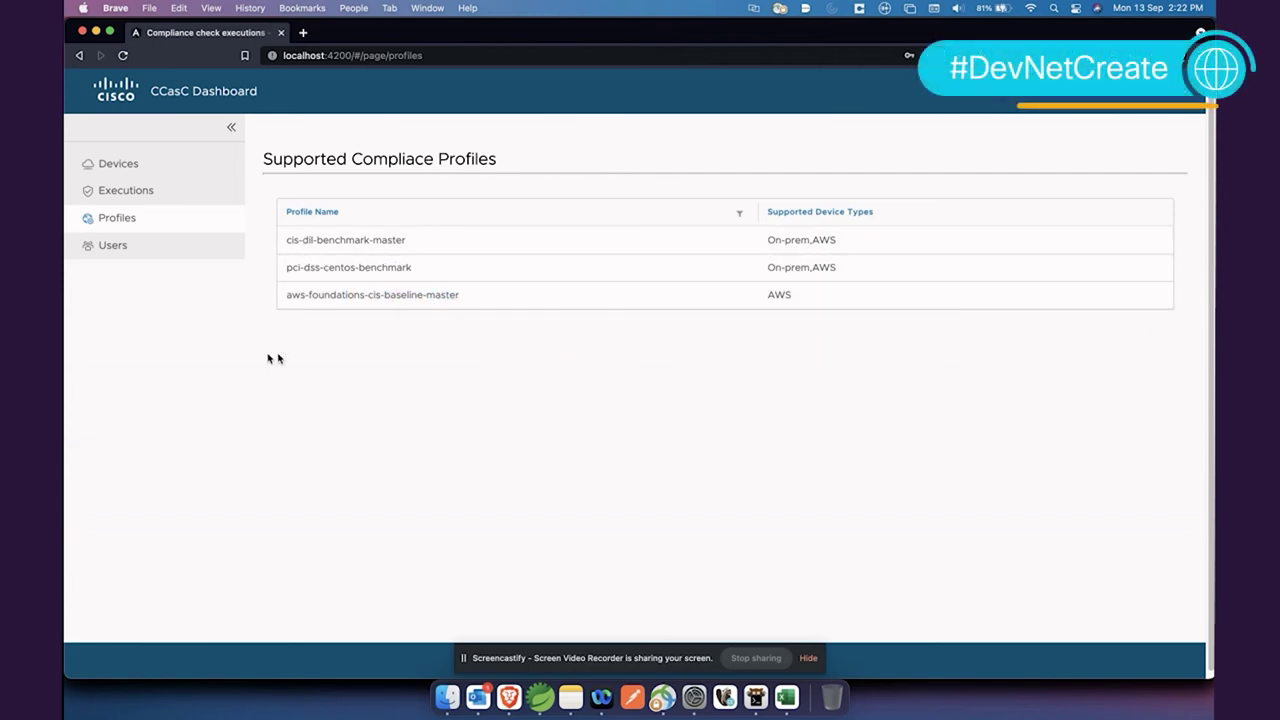
left_click(133, 247)
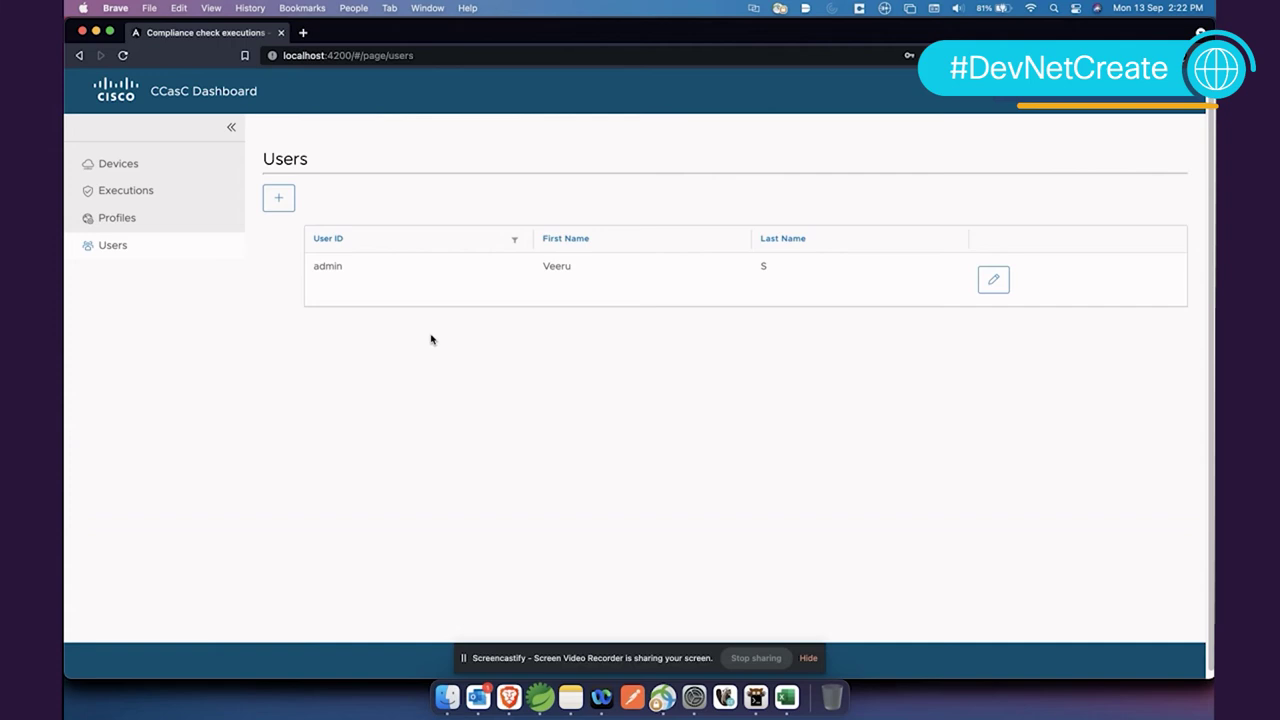
Add a new user with the person's first name, last name and a password, and save it
left_click(279, 197)
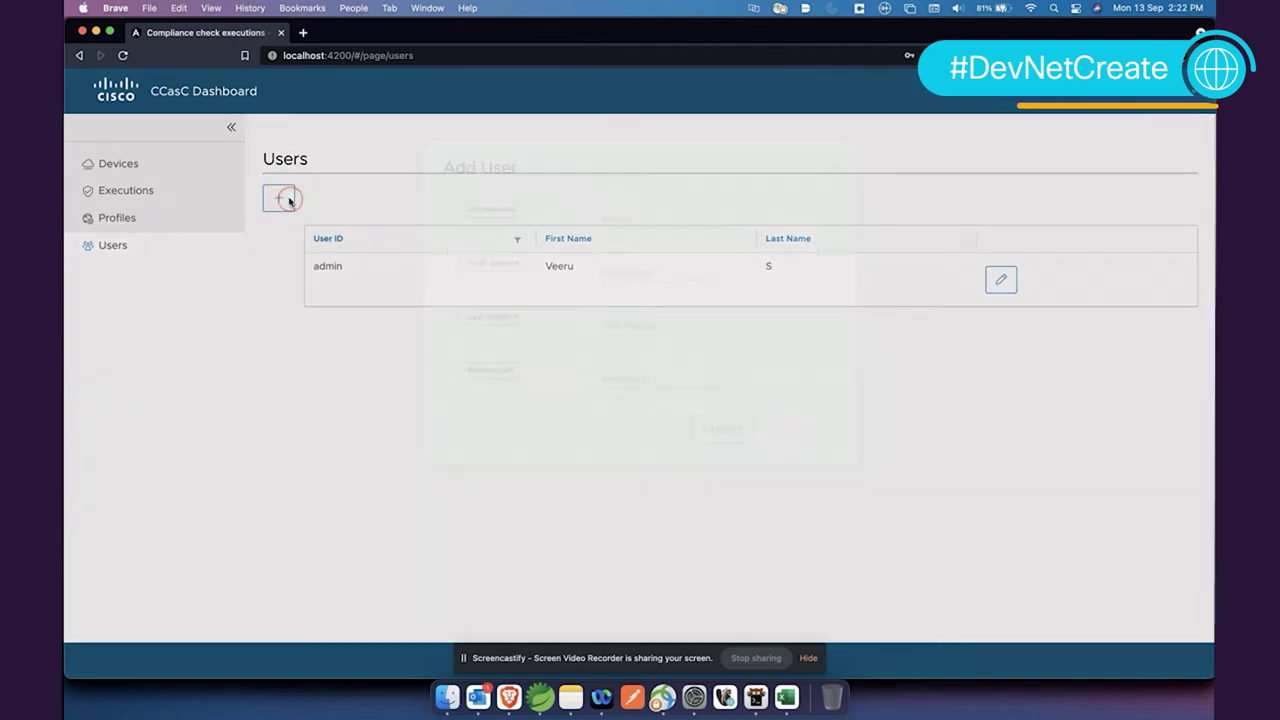
left_click(627, 288)
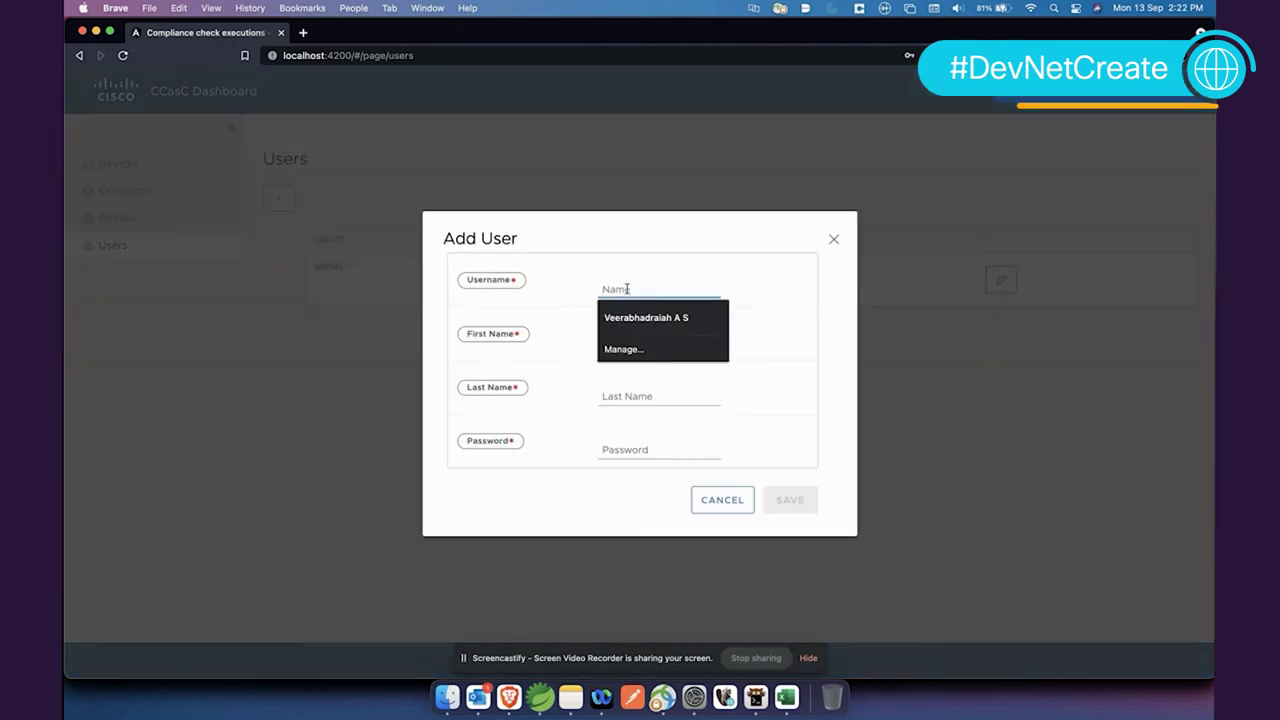
type("Su")
key("BackSpace")
key("BackSpace")
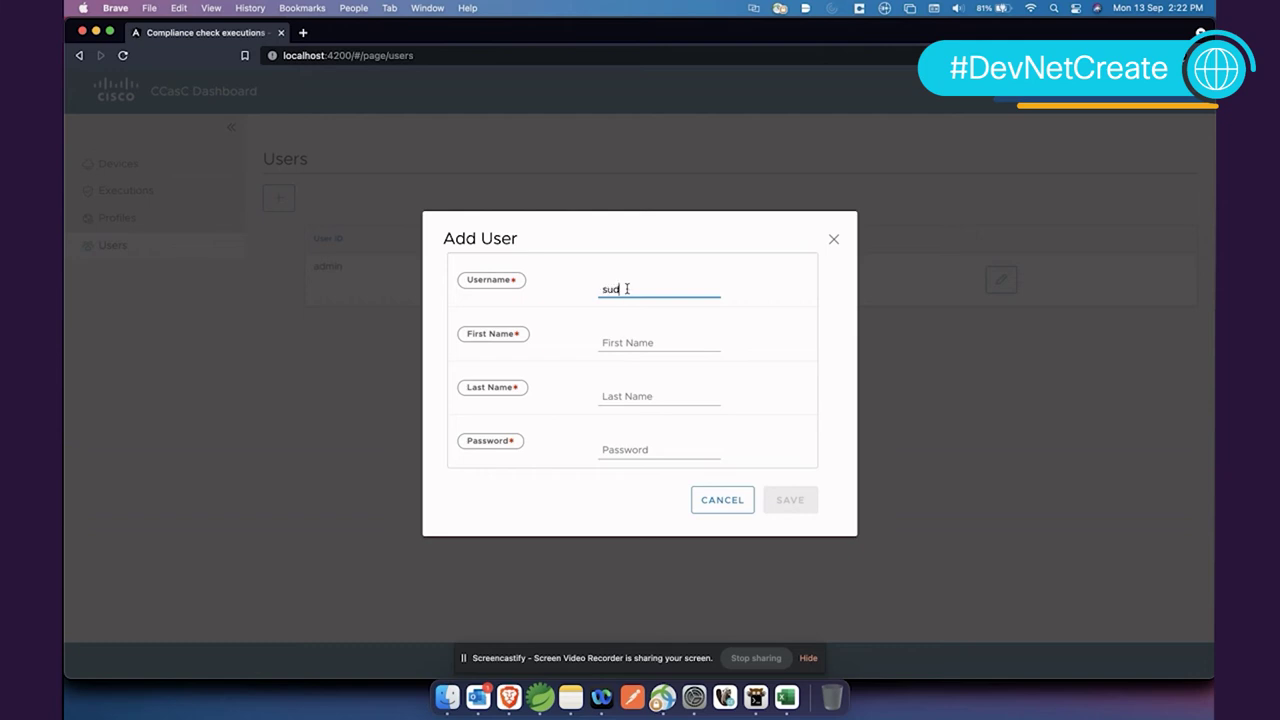
key("Tab")
key("Tab")
key("Tab")
type("123")
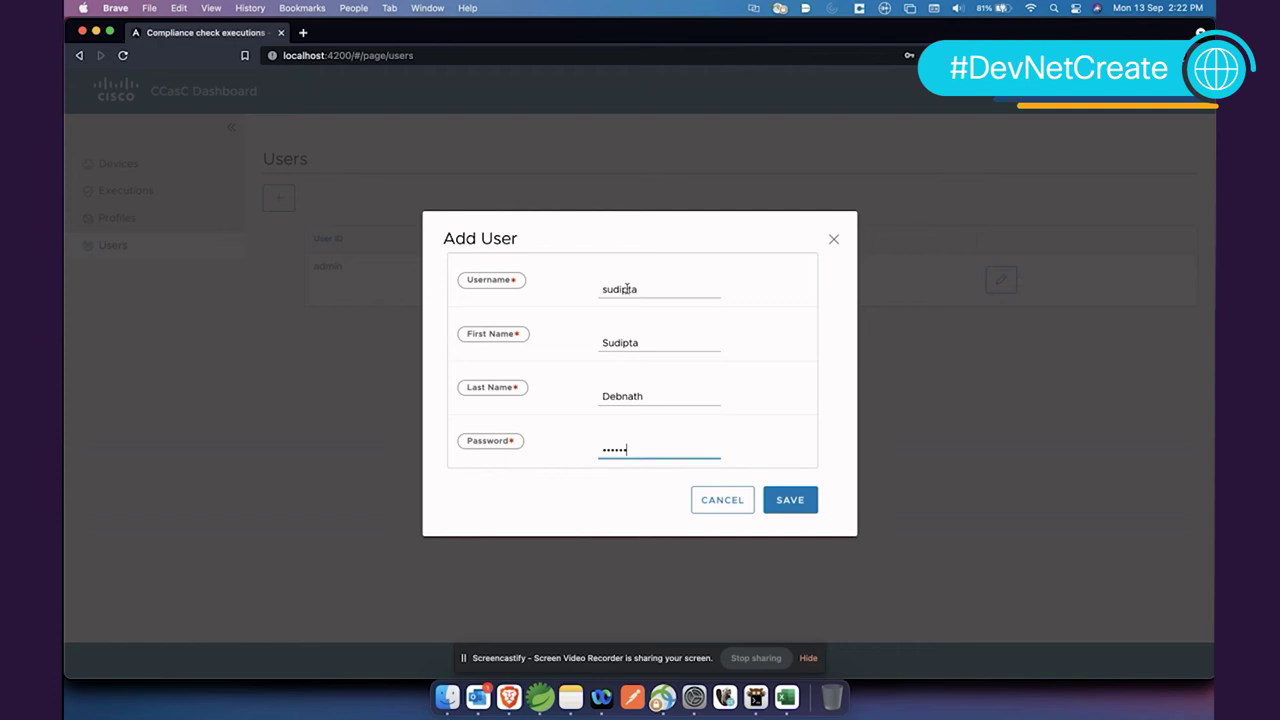
left_click(795, 501)
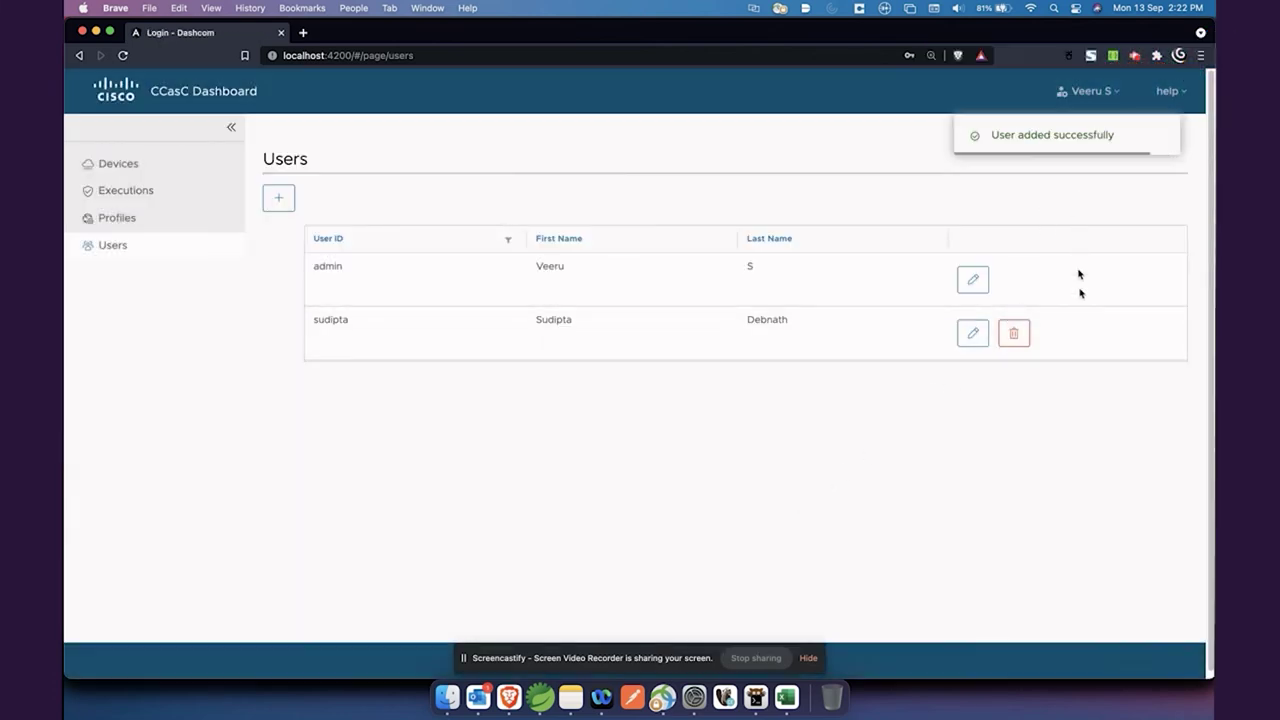
Sign out of the dashboard and sign back in with the new user's username and password
left_click(1092, 91)
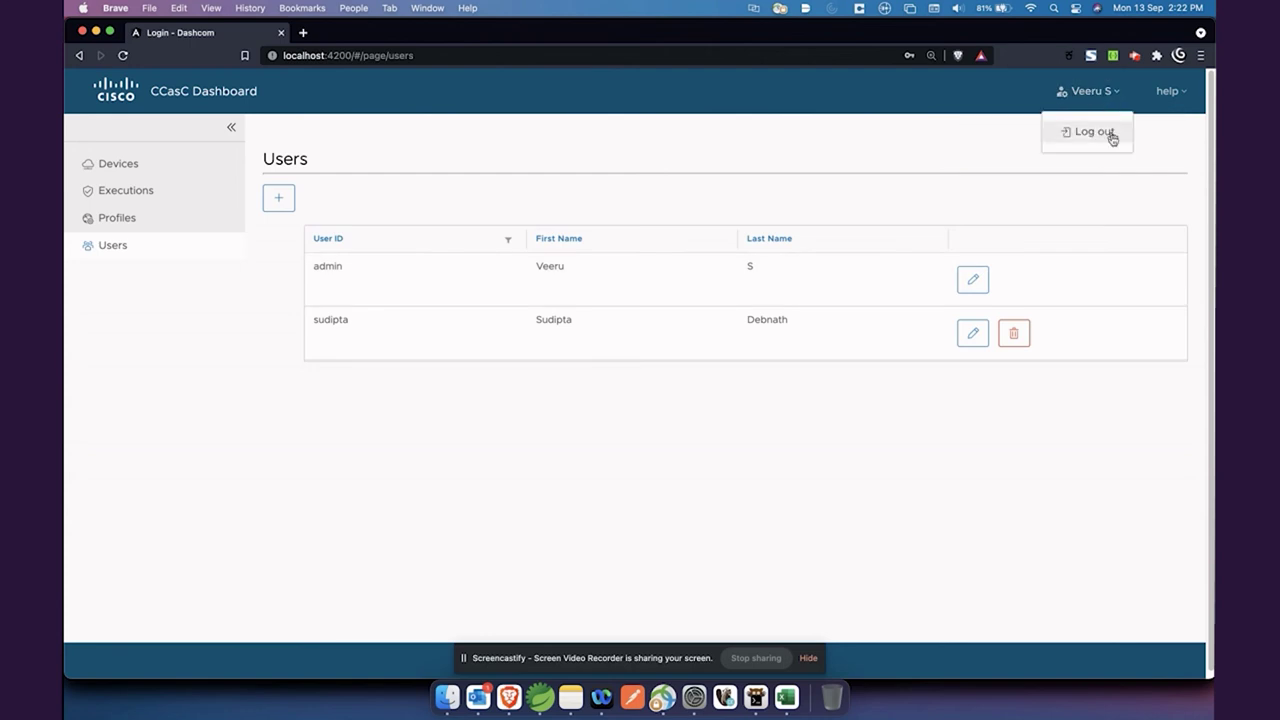
left_click(1103, 133)
left_click(812, 405)
left_click(280, 349)
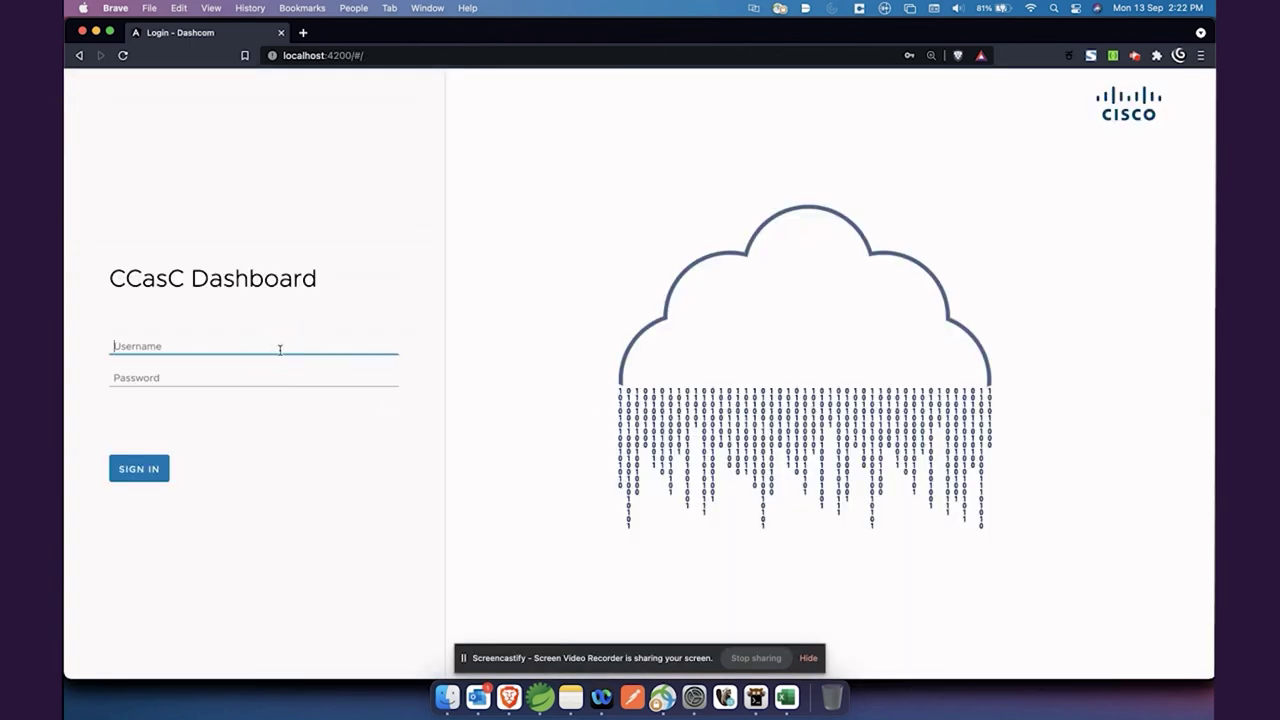
type("sudipta")
key("Tab")
type("•")
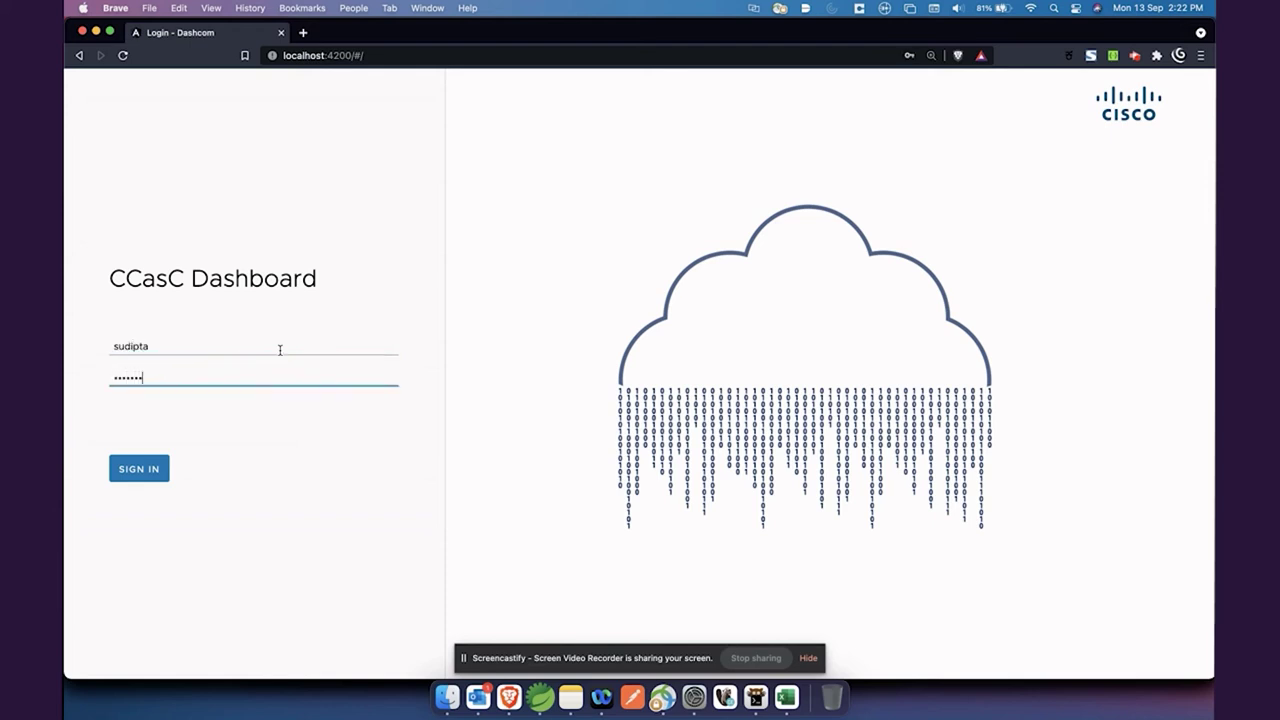
type("••••••")
key("Return")
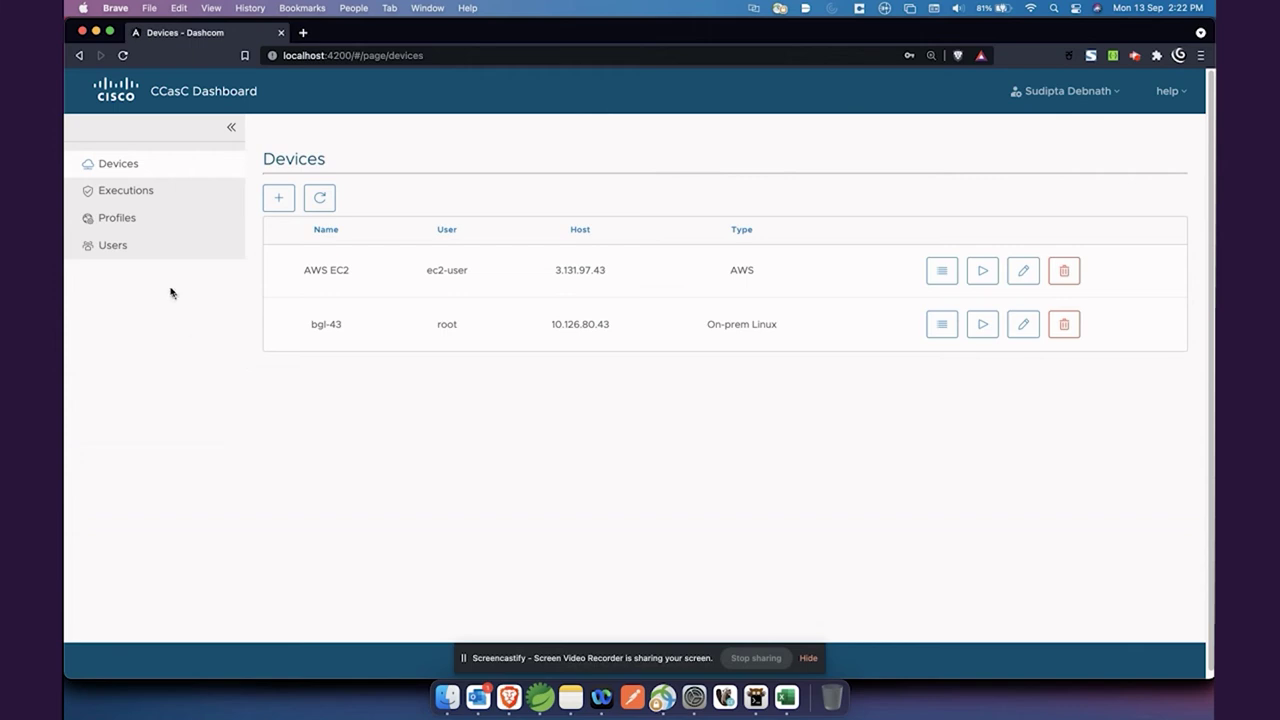
Open the user's profile editor, cancel without changes, then show Devices and Compliance Check Executions
left_click(154, 254)
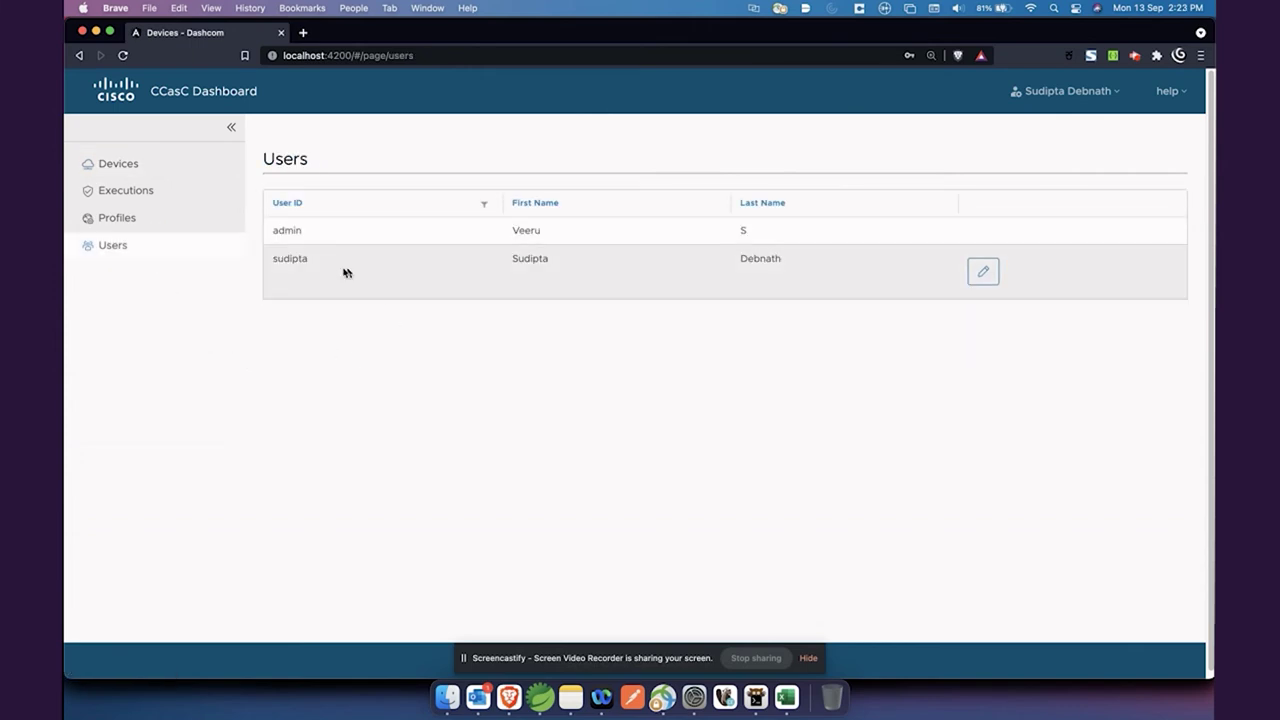
left_click(977, 273)
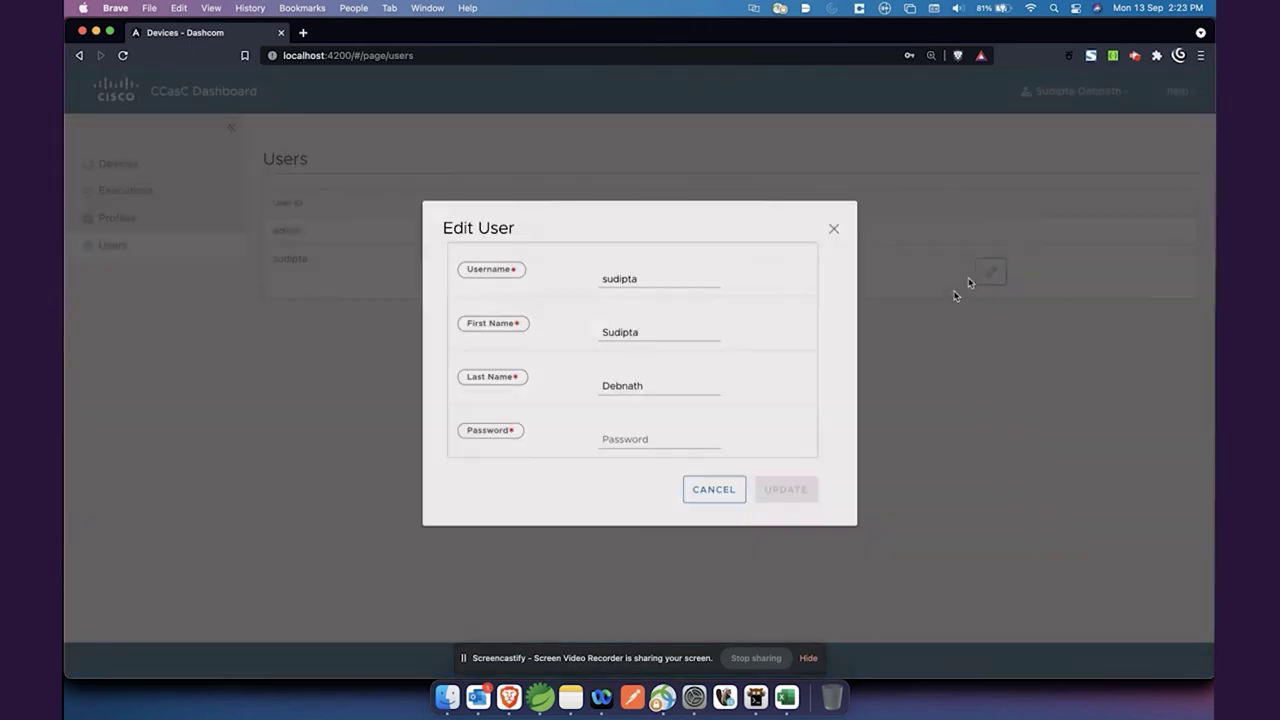
left_click(669, 450)
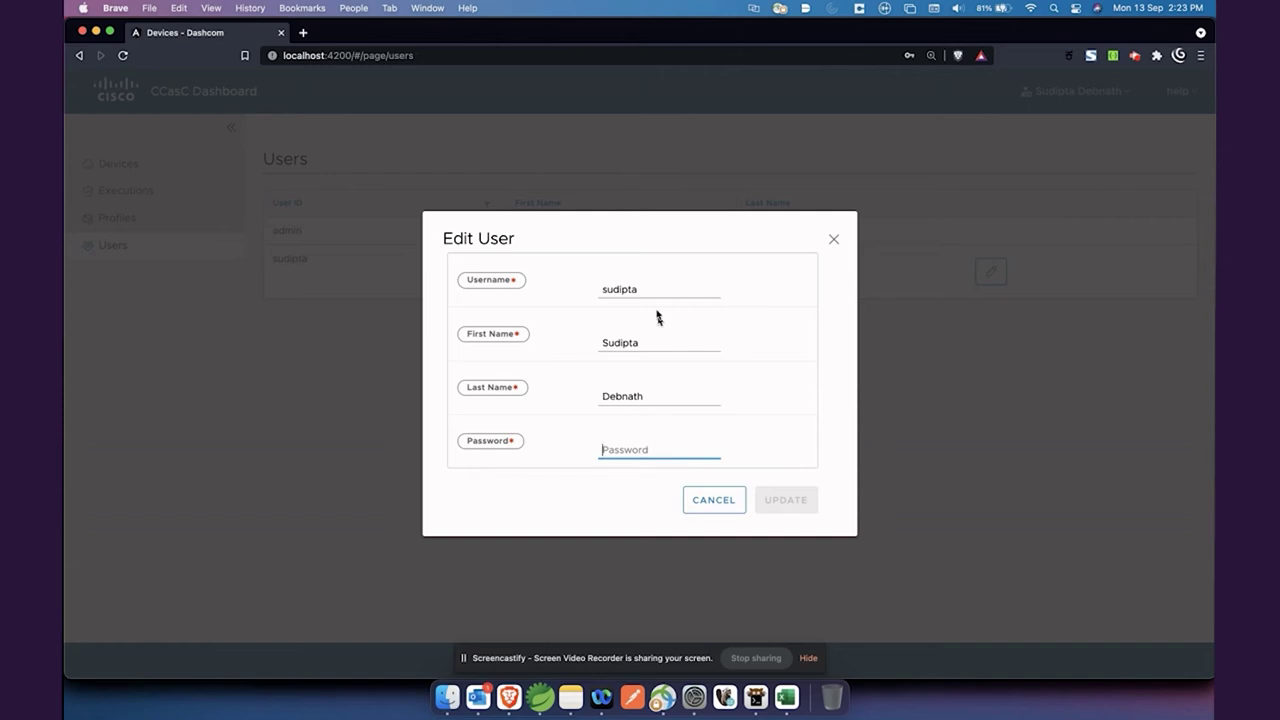
left_click(713, 500)
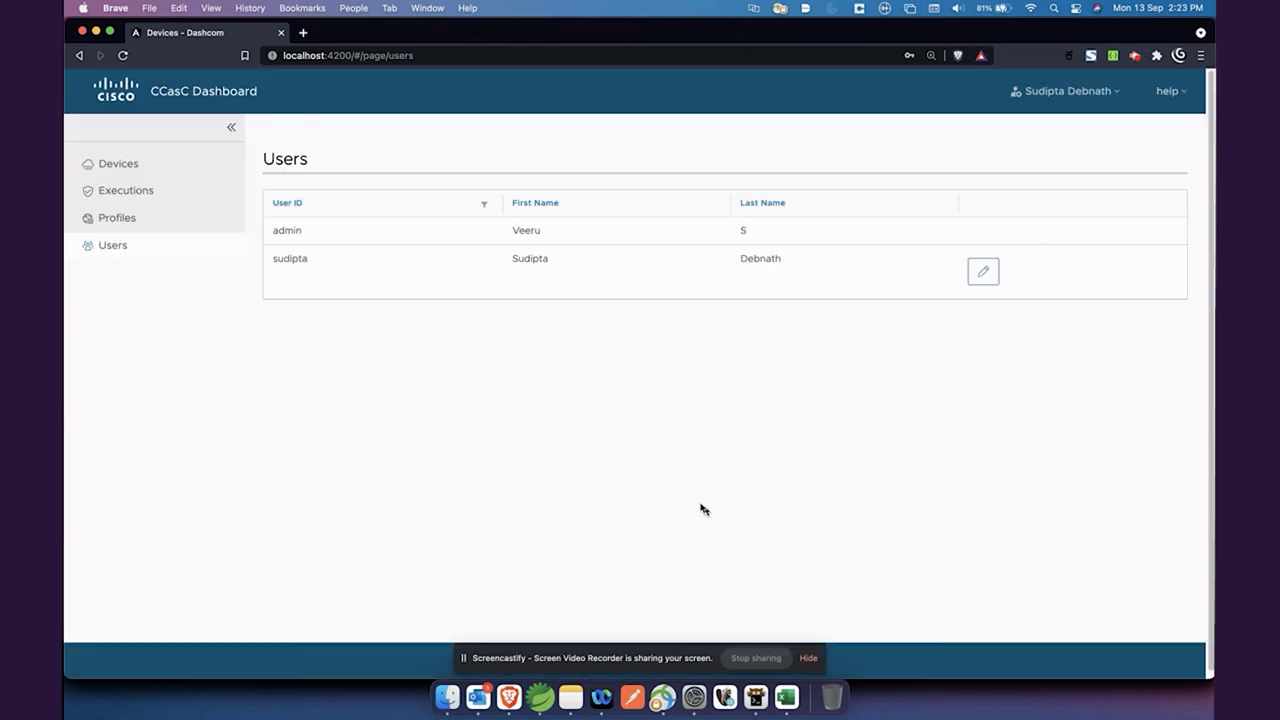
left_click(162, 169)
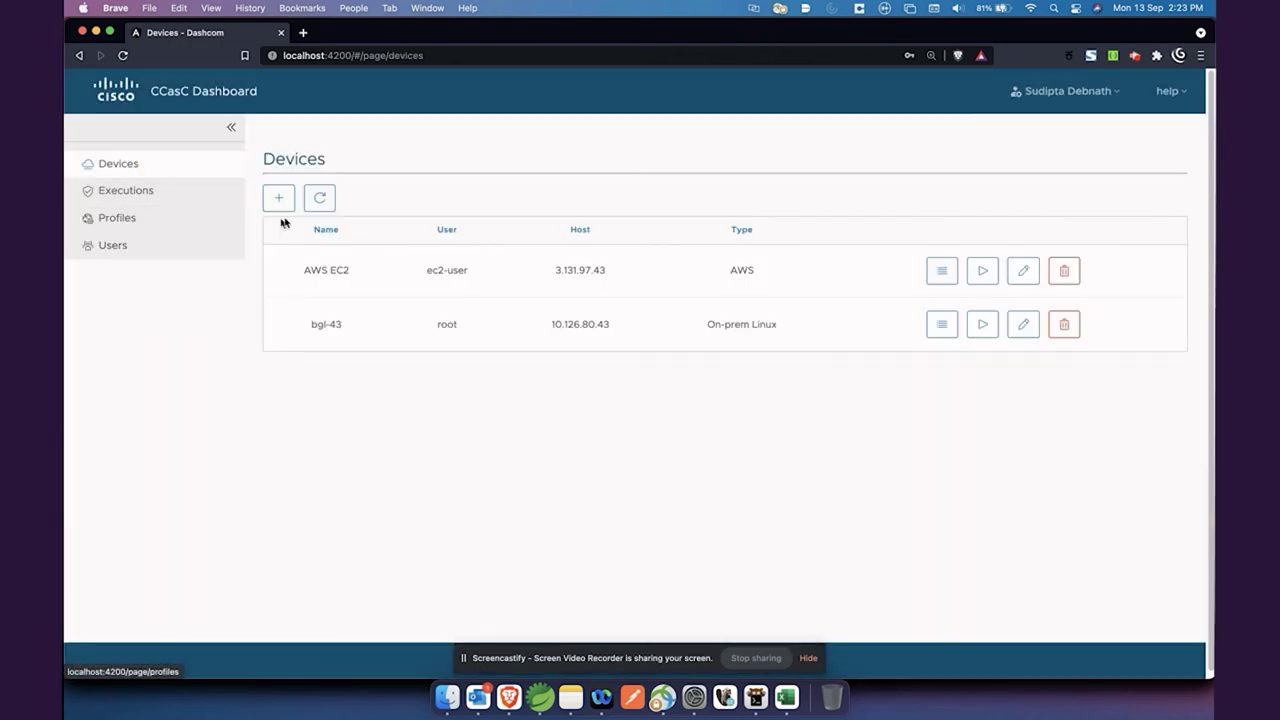
left_click(158, 197)
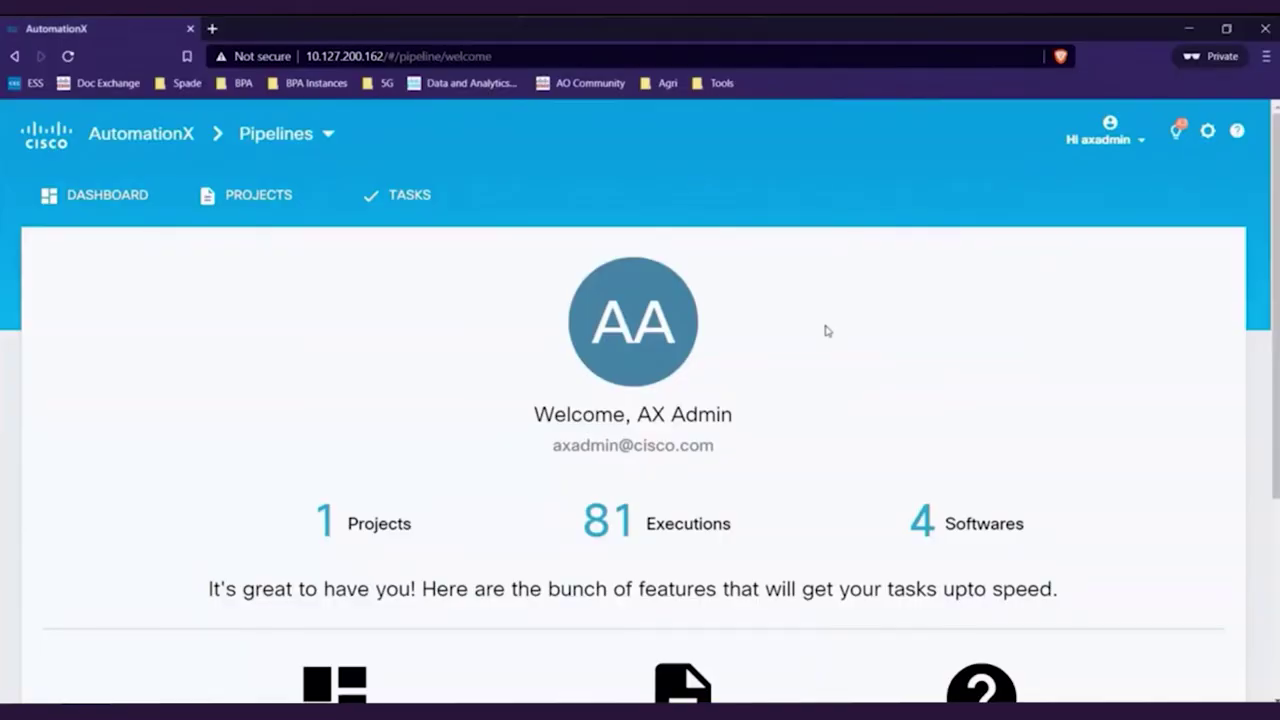
Open the CCasC project's Software list, widen the Software column, and view Inventory's details
scroll(825, 330, "down", 1)
scroll(825, 330, "down", 1)
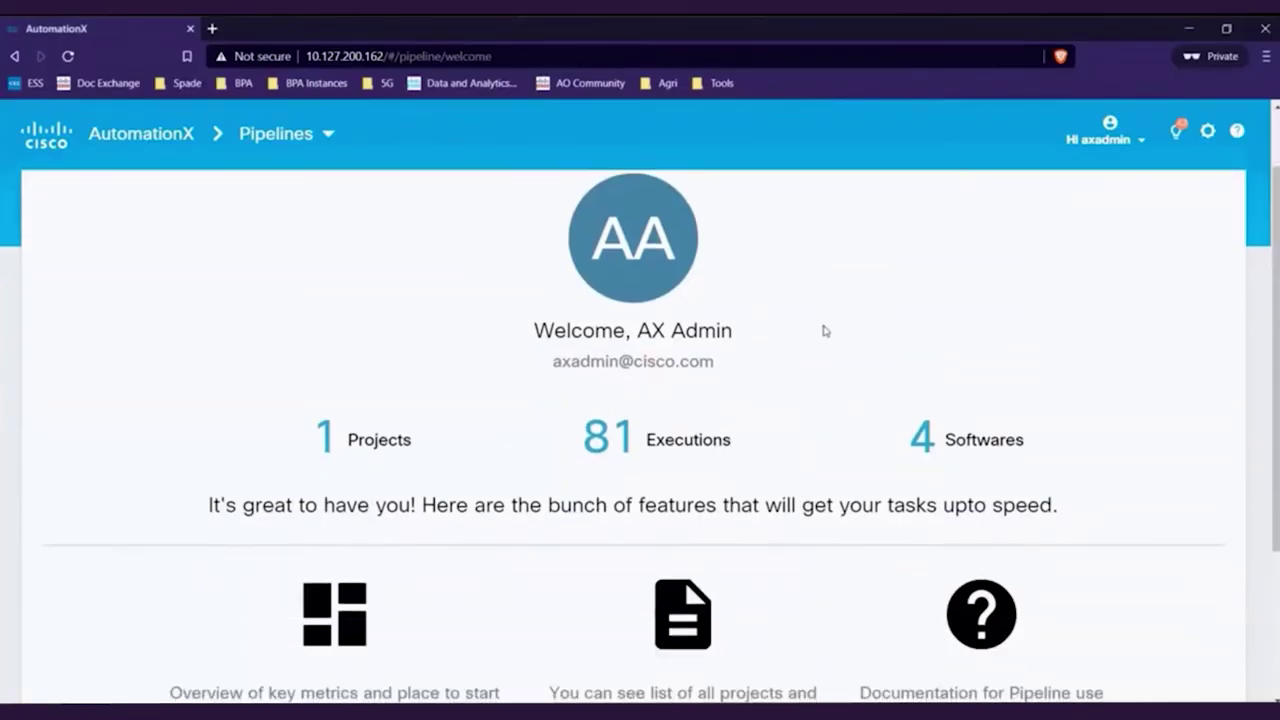
scroll(823, 331, "up", 2)
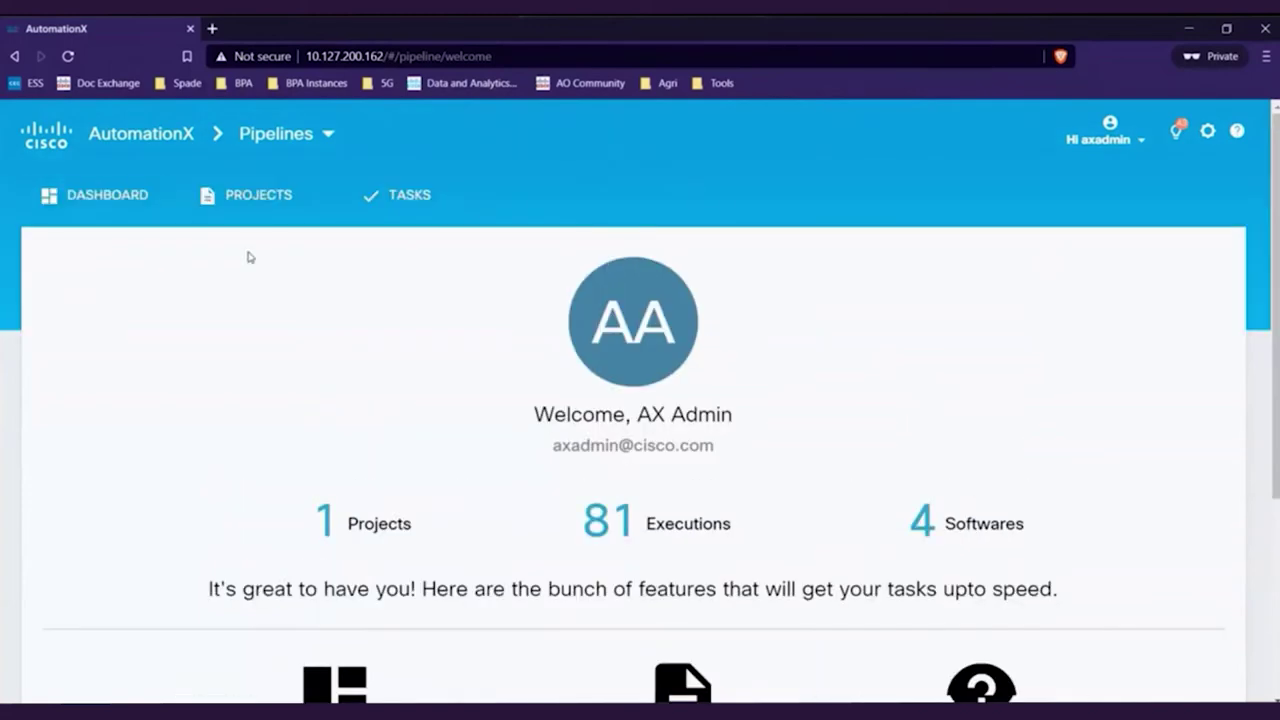
left_click(117, 193)
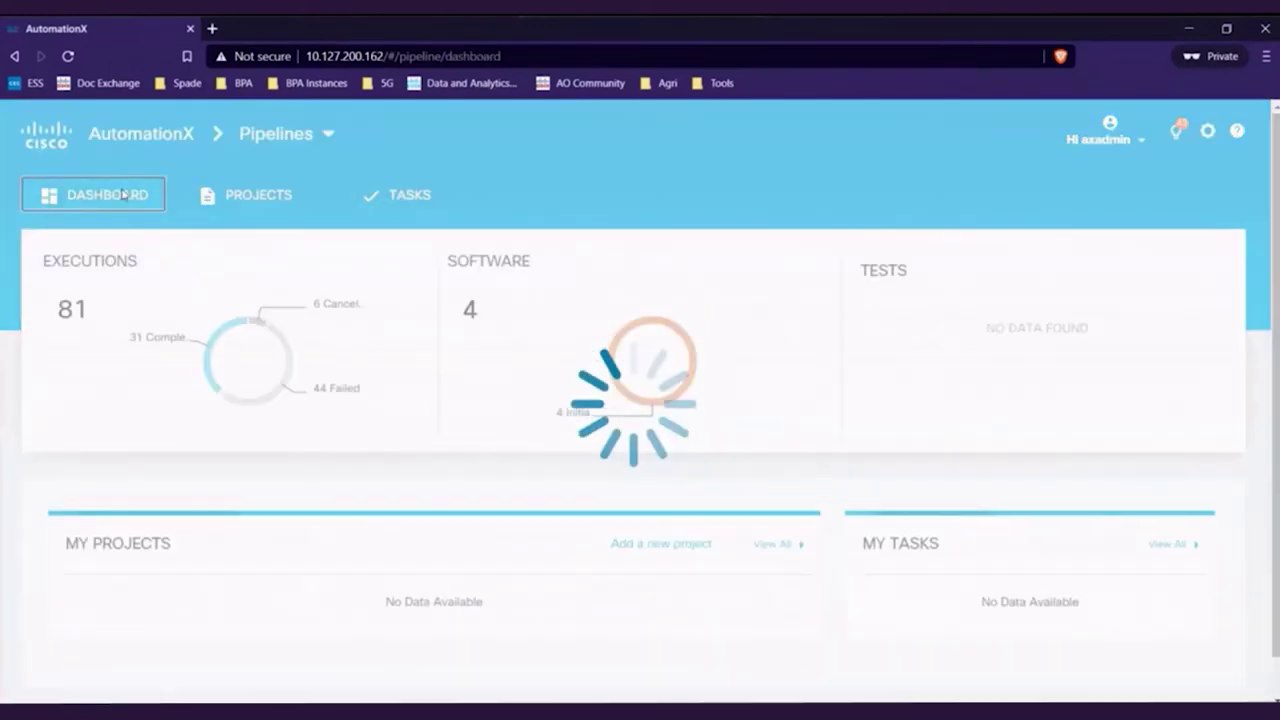
scroll(377, 429, "down", 5)
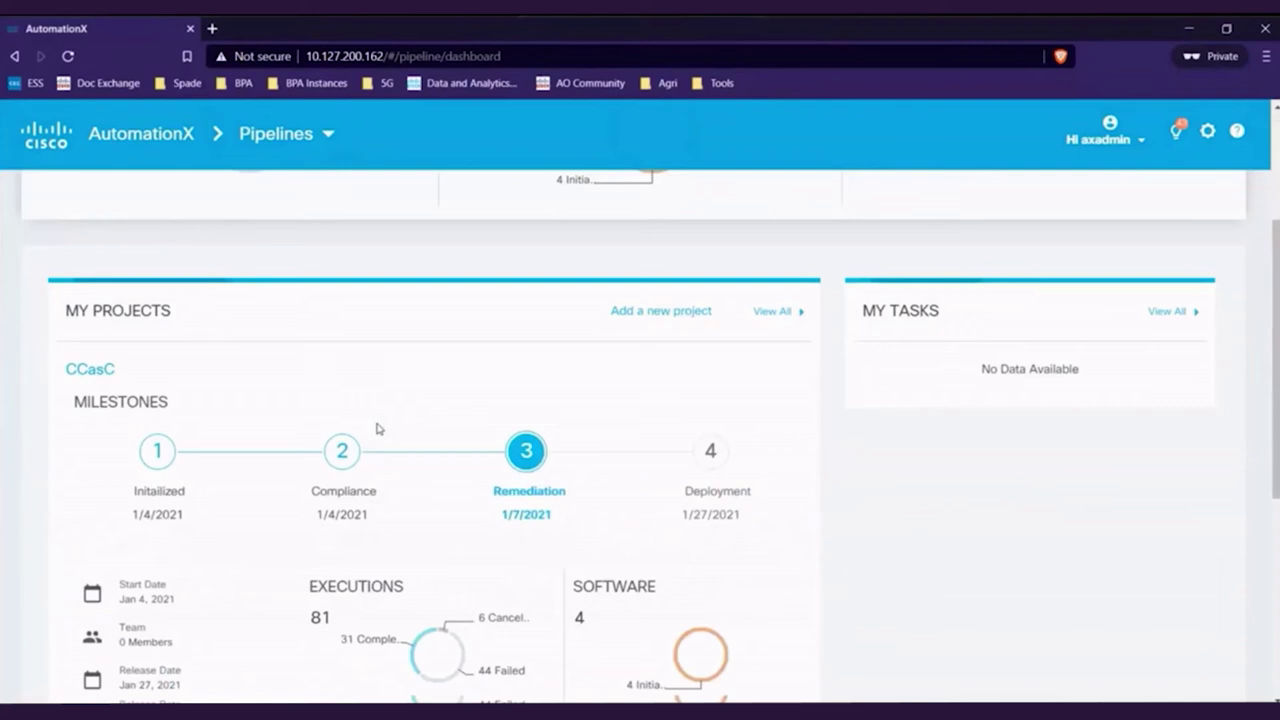
left_click(157, 466)
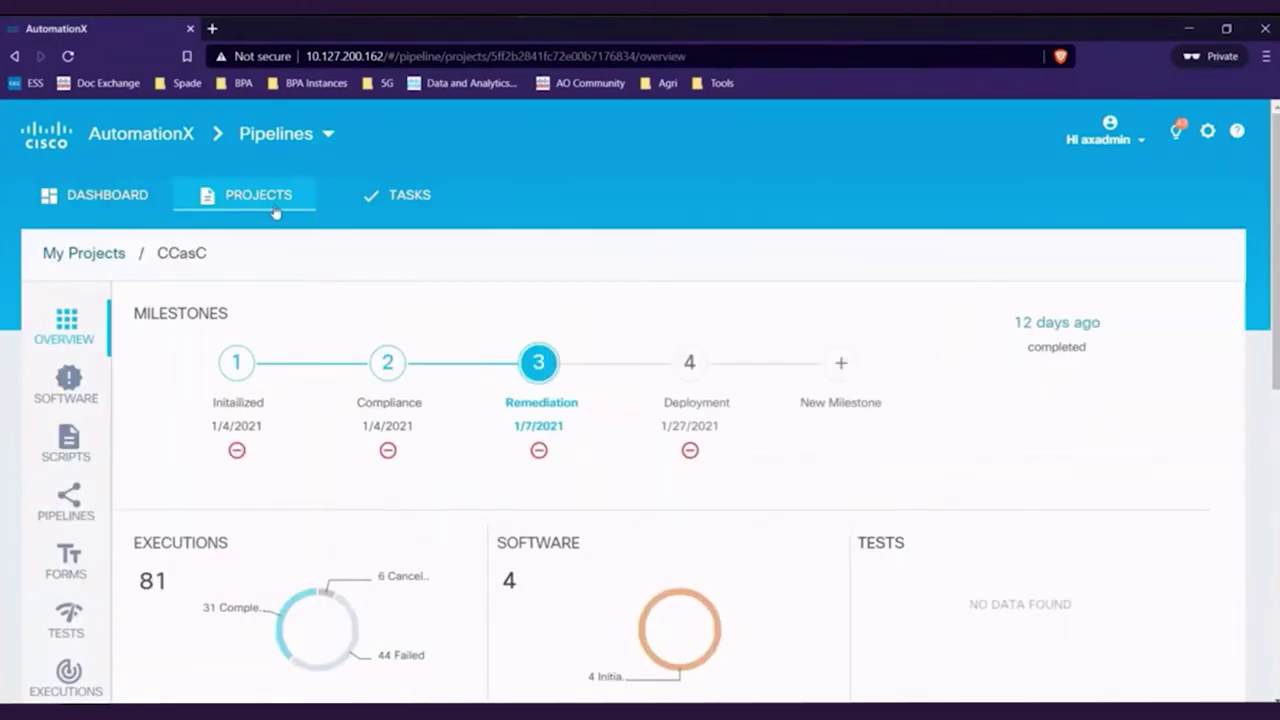
left_click(71, 398)
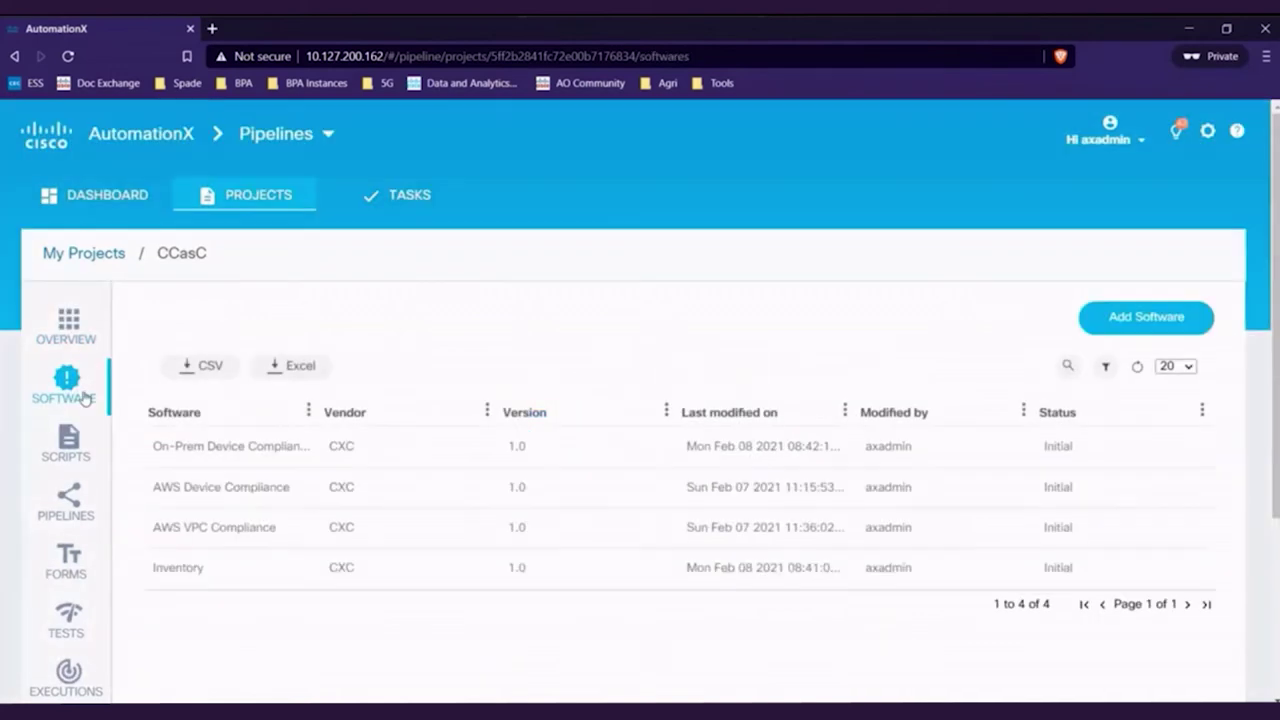
left_click_drag(310, 411, 381, 411)
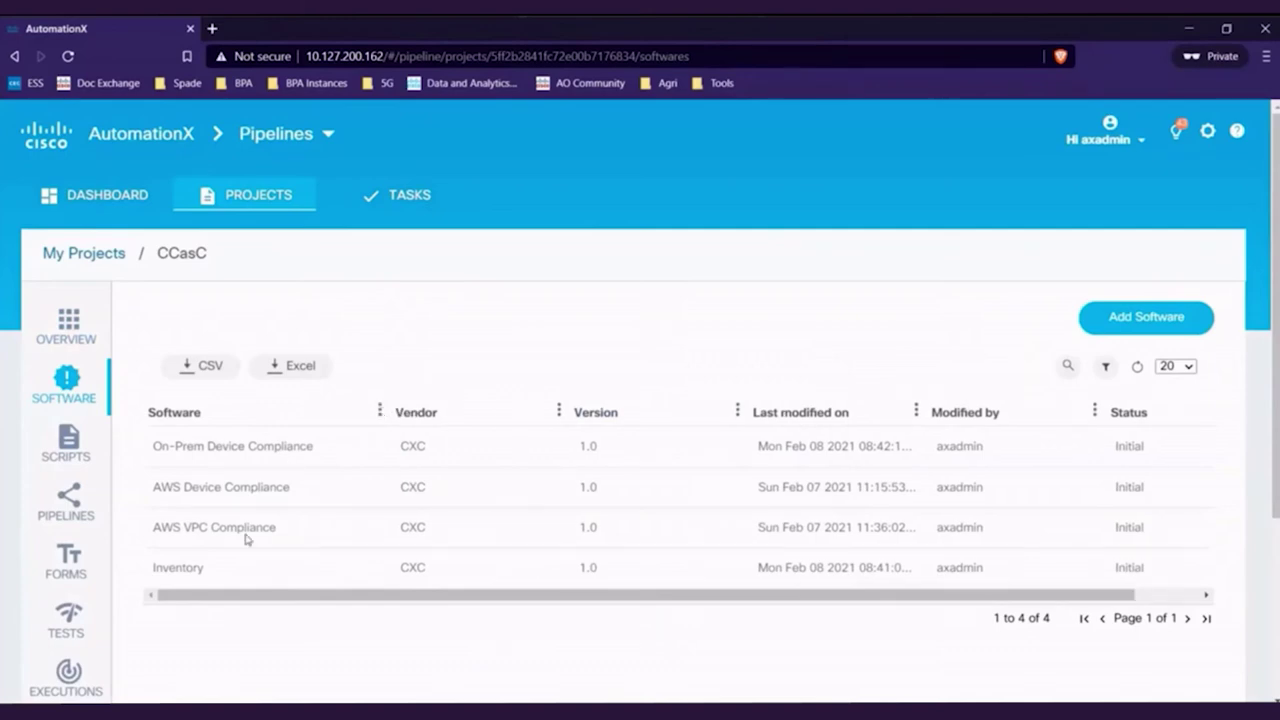
left_click(190, 575)
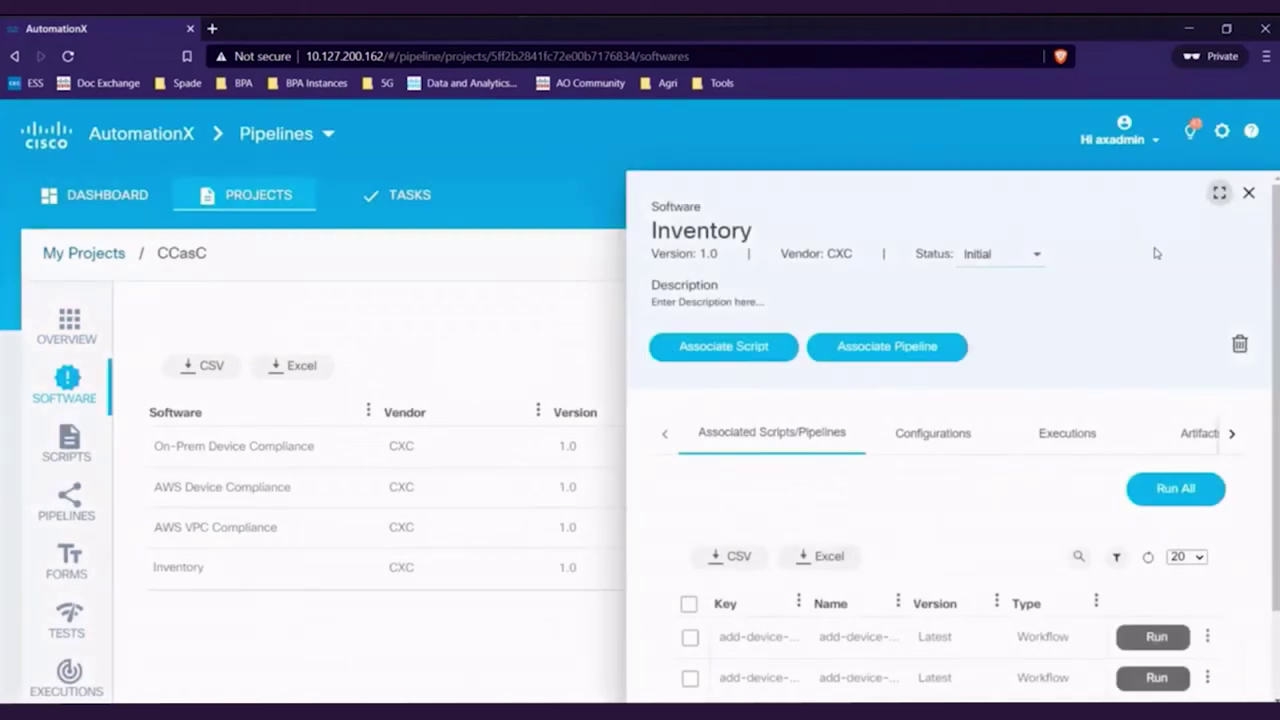
Run Inventory's add-device-onprem workflow at its latest version, then view the project's Executions list
left_click(1219, 193)
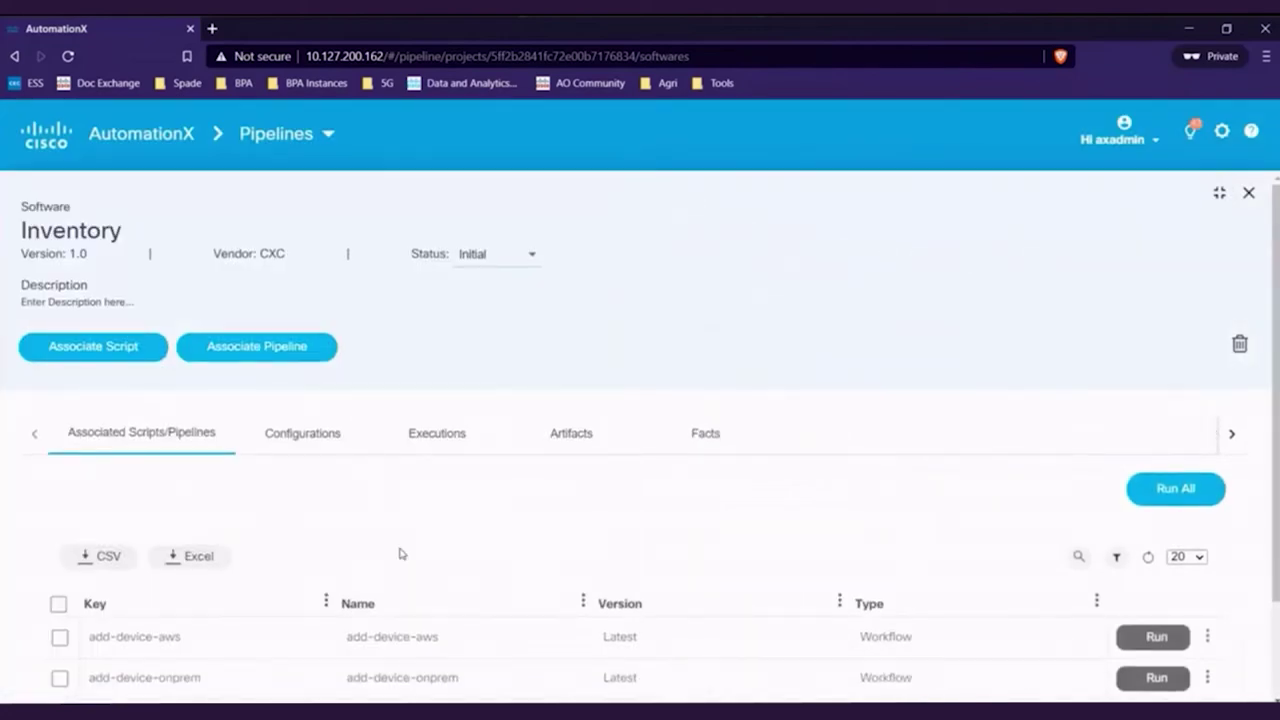
scroll(237, 600, "down", 2)
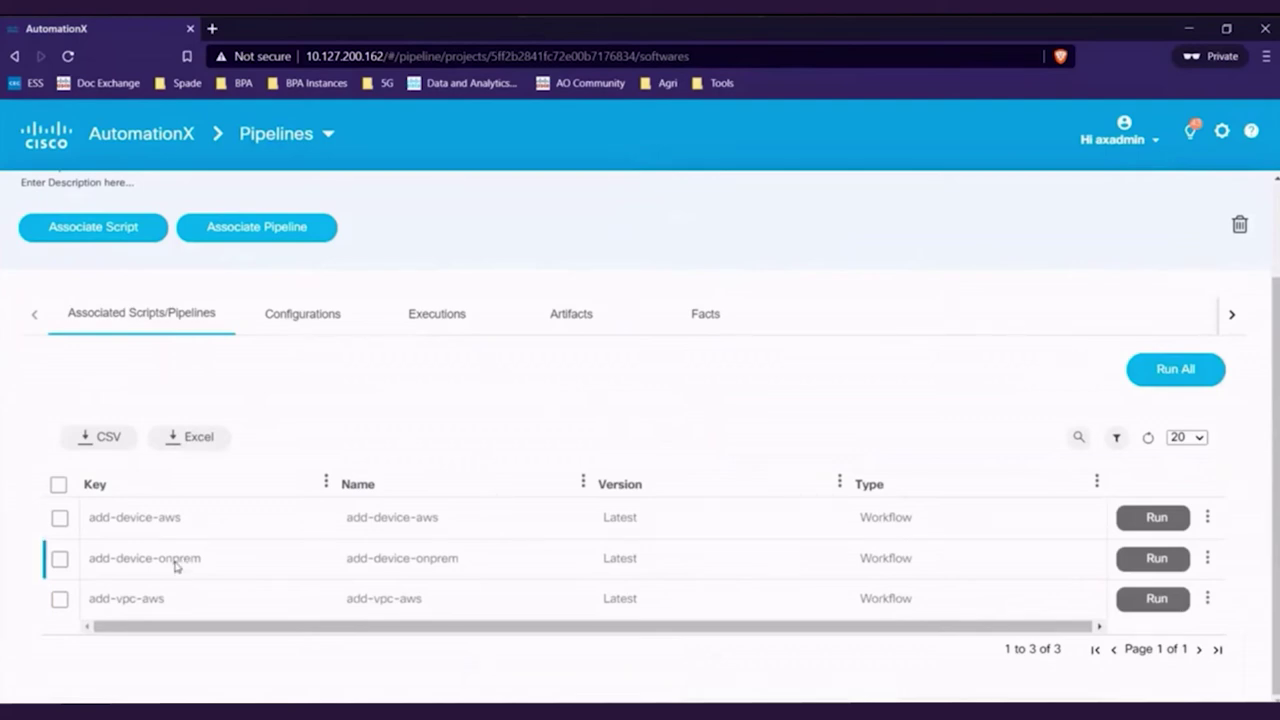
left_click(1158, 566)
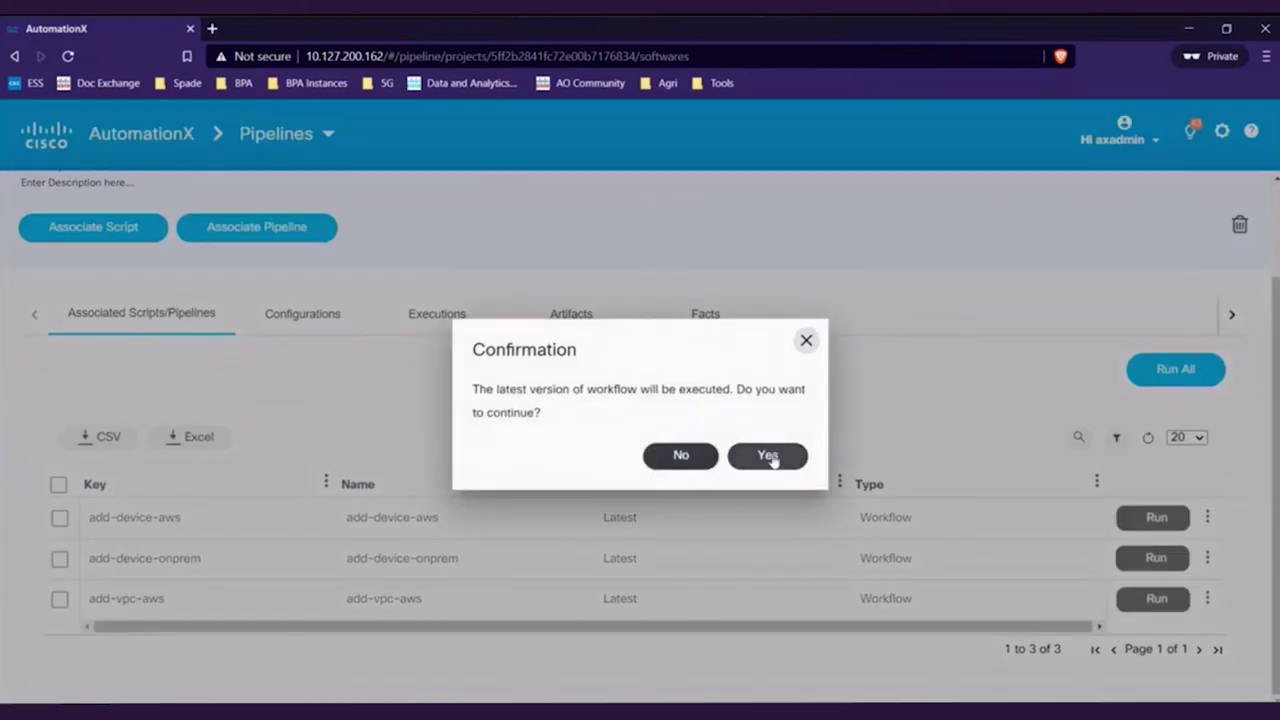
left_click(771, 459)
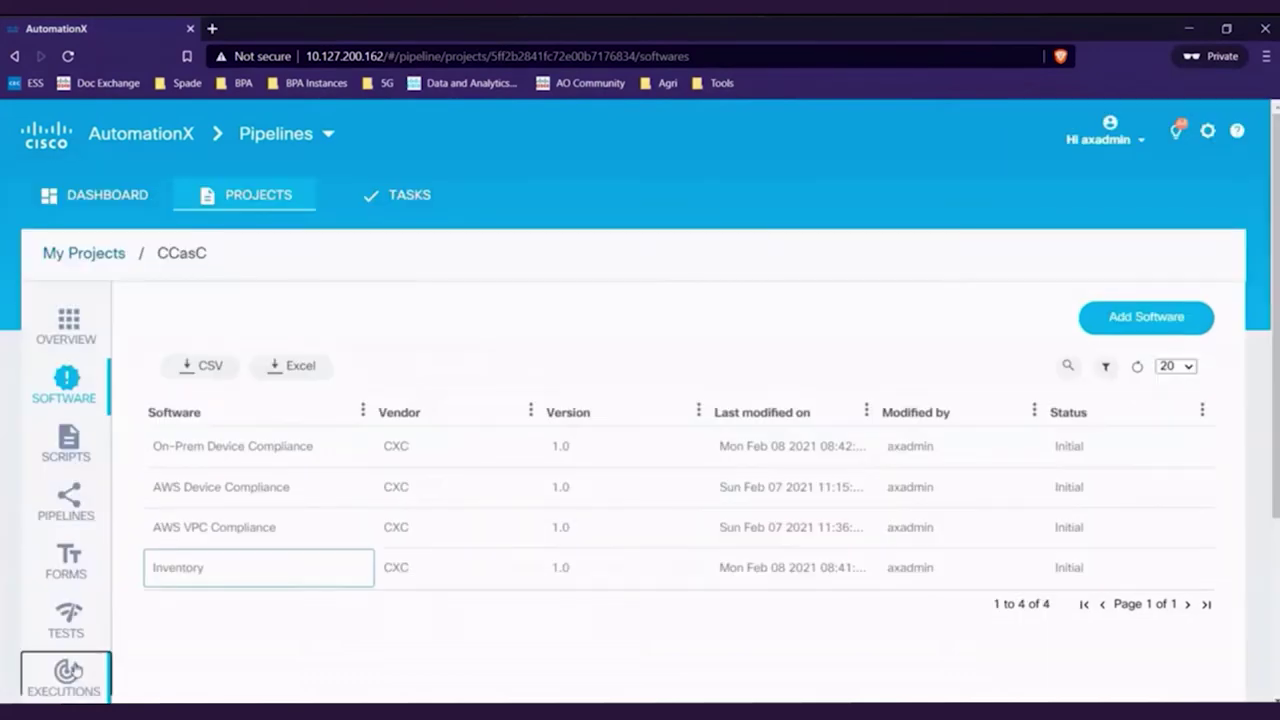
left_click(68, 670)
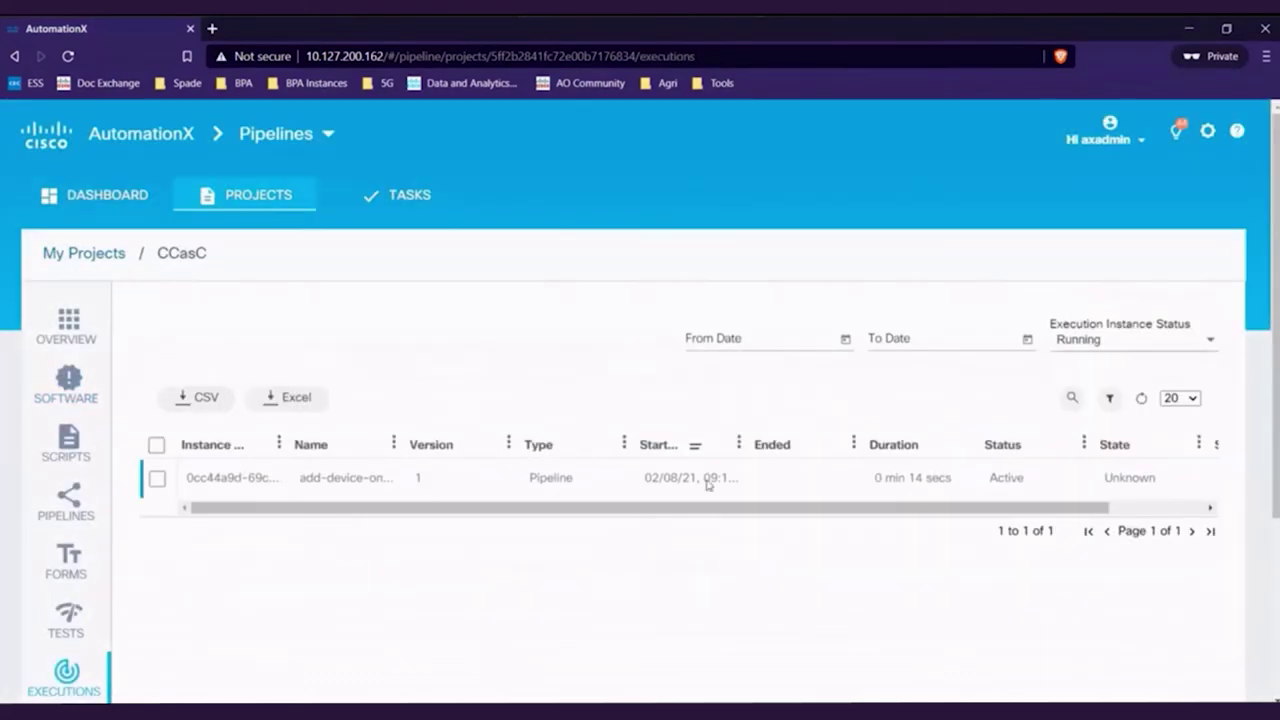
Complete the execution's Input Device Parameters task for host cx-os-04 at 10.127.200.163
left_click(372, 484)
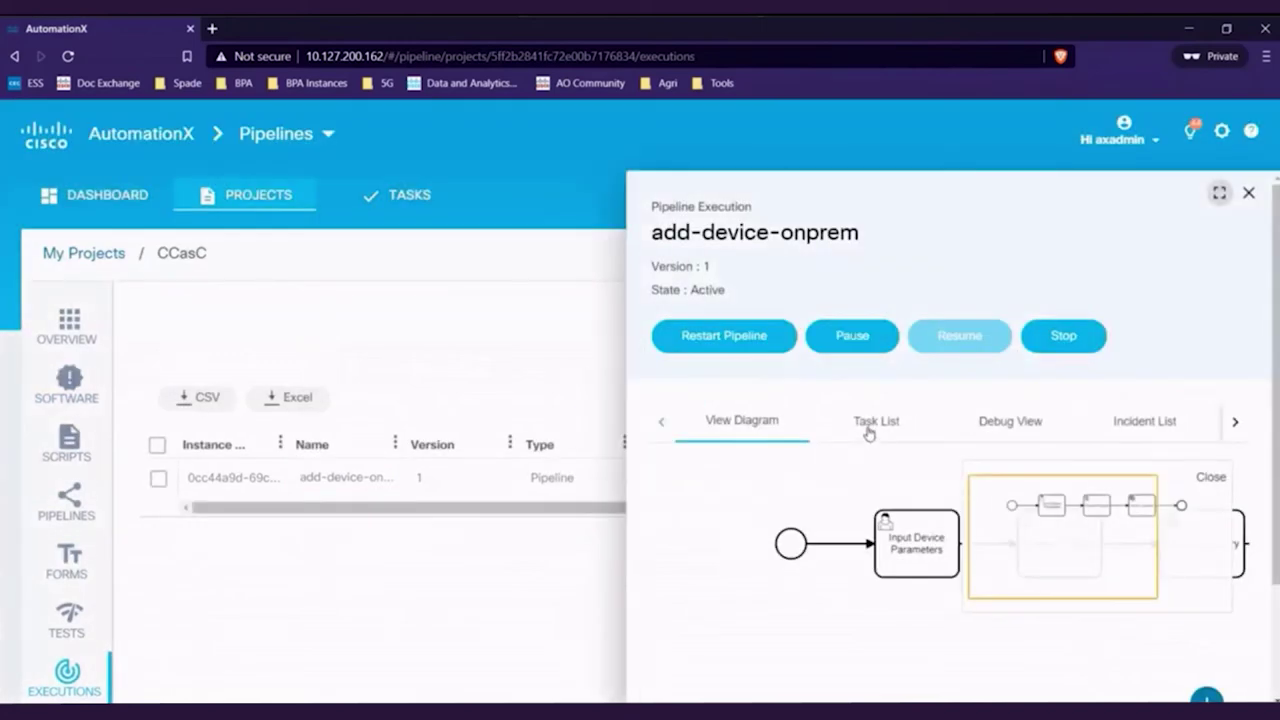
left_click(869, 428)
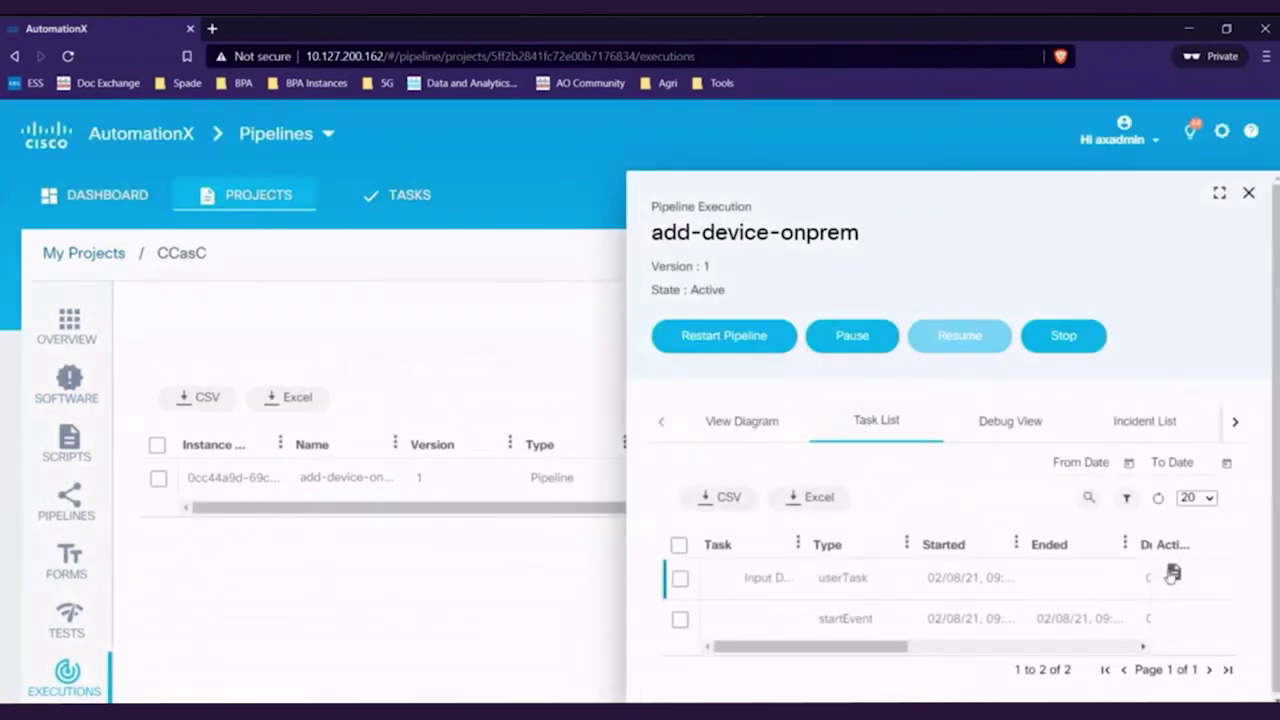
left_click(1174, 572)
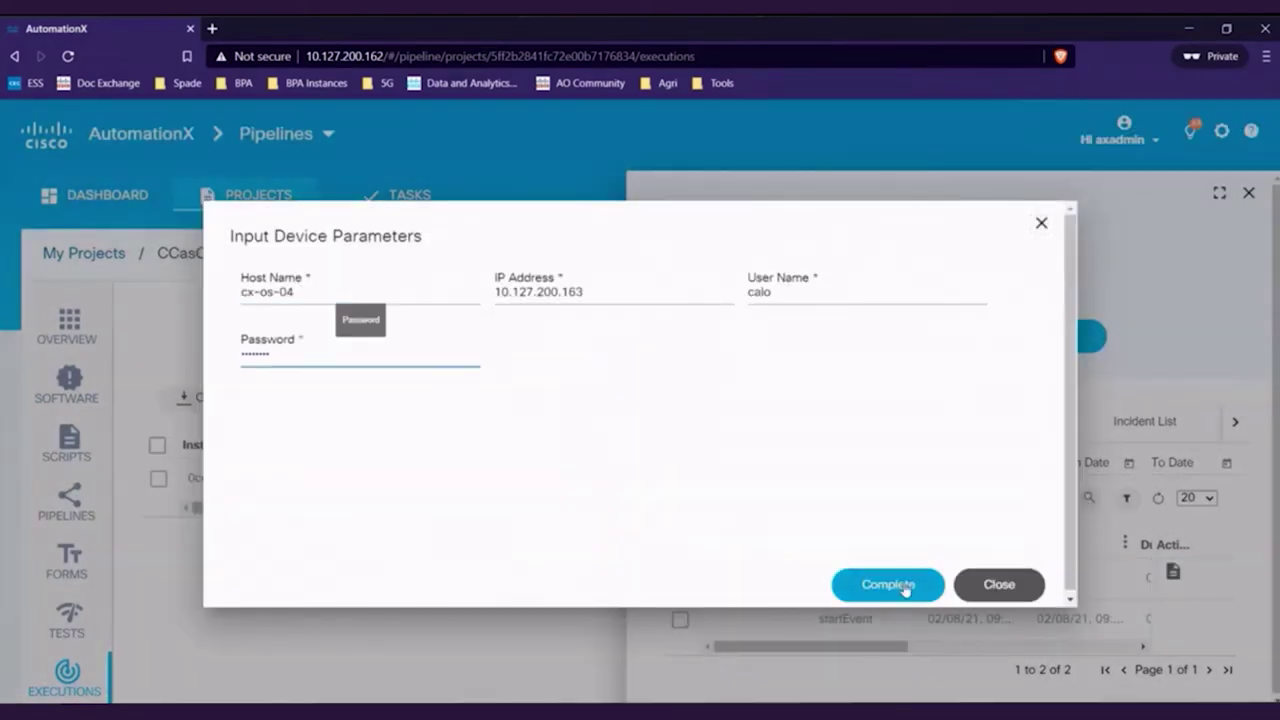
left_click(888, 585)
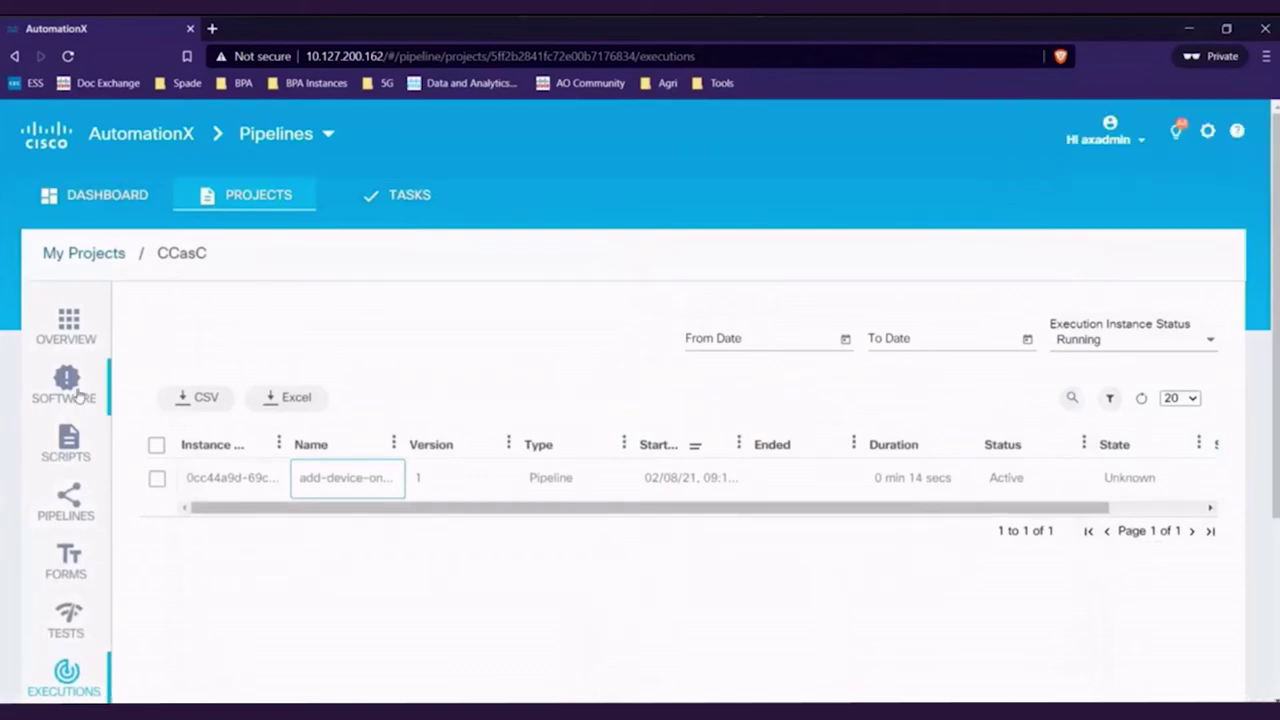
left_click(78, 395)
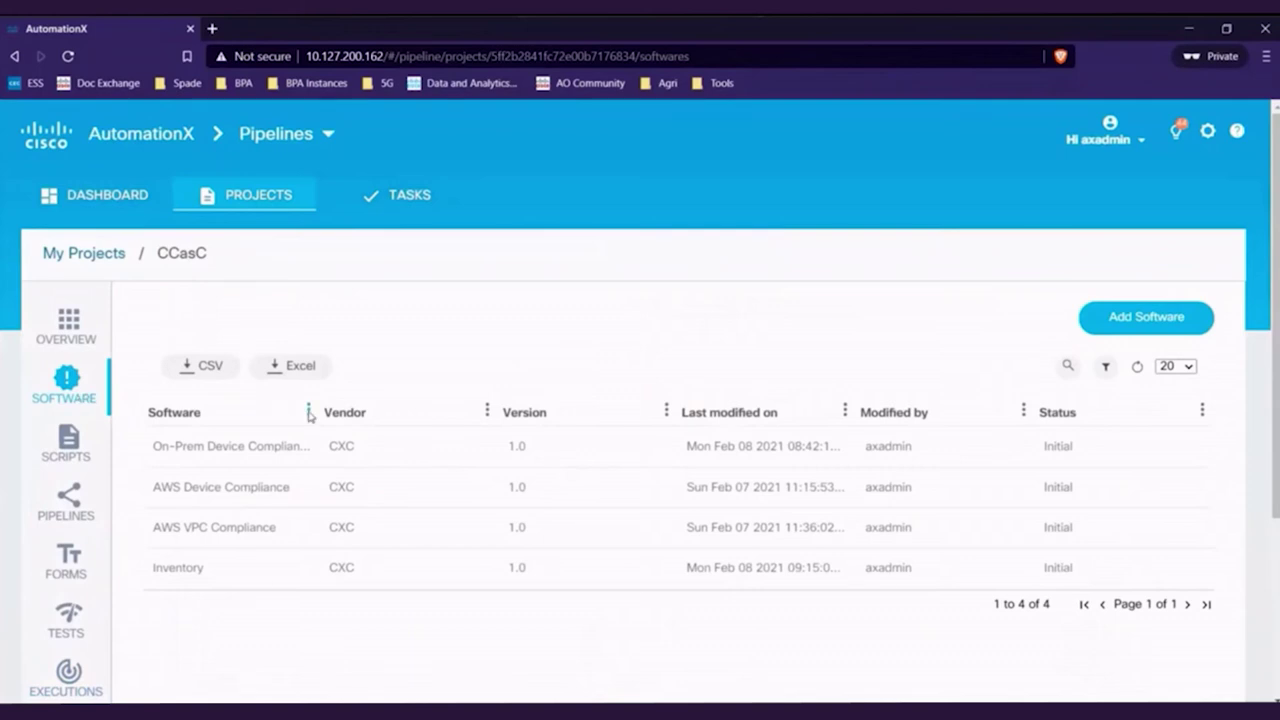
Run On-Prem Device Compliance's Check Compliance - Onprem workflow at its latest version and view pending tasks
left_click_drag(310, 410, 437, 410)
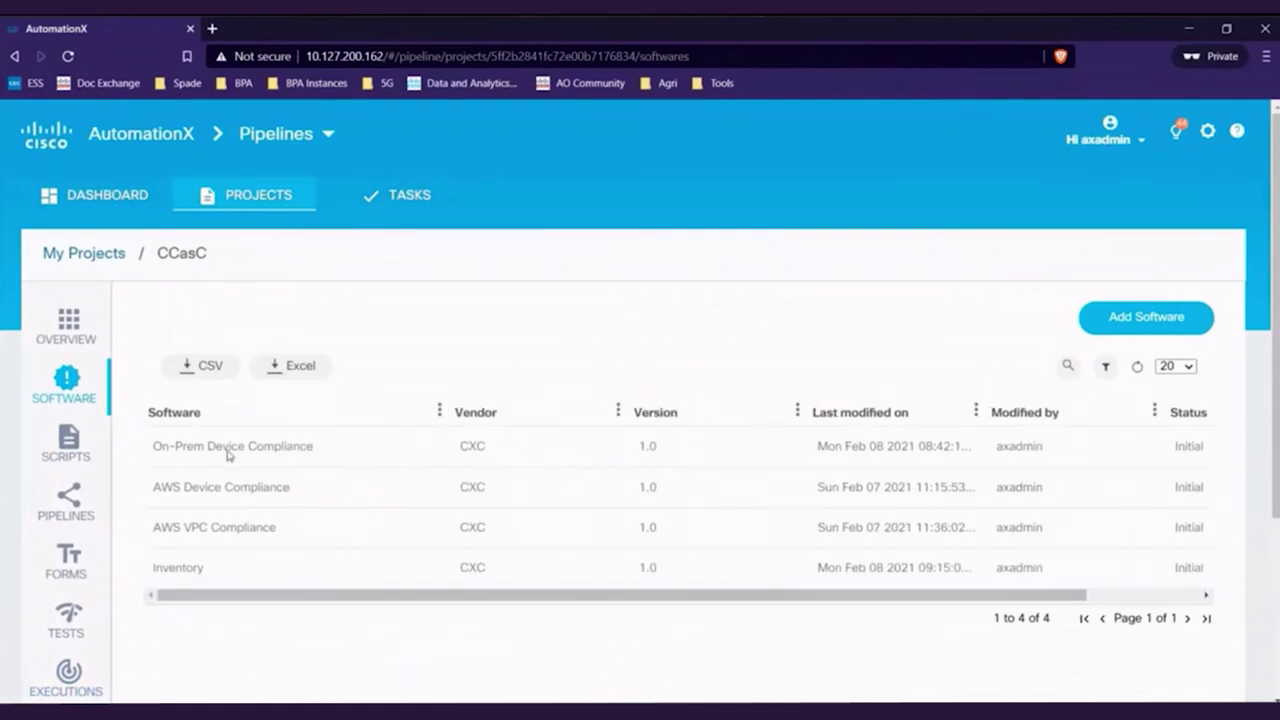
left_click(228, 452)
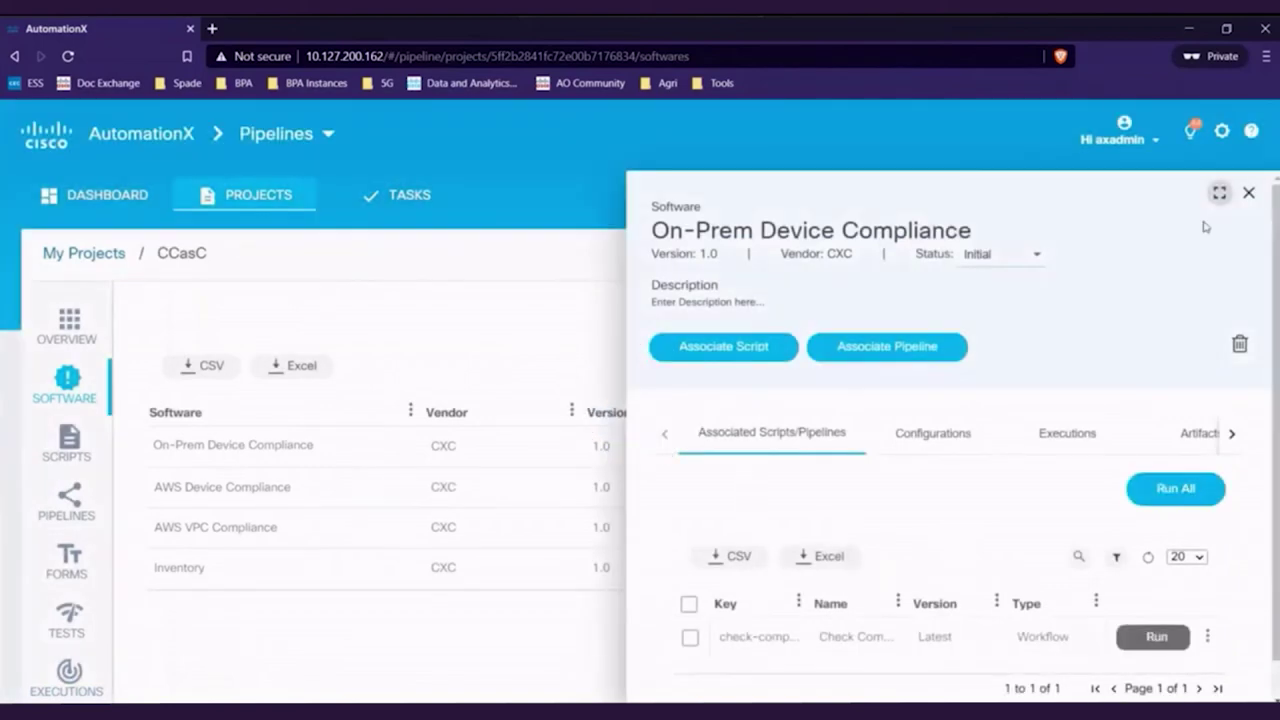
left_click(1219, 194)
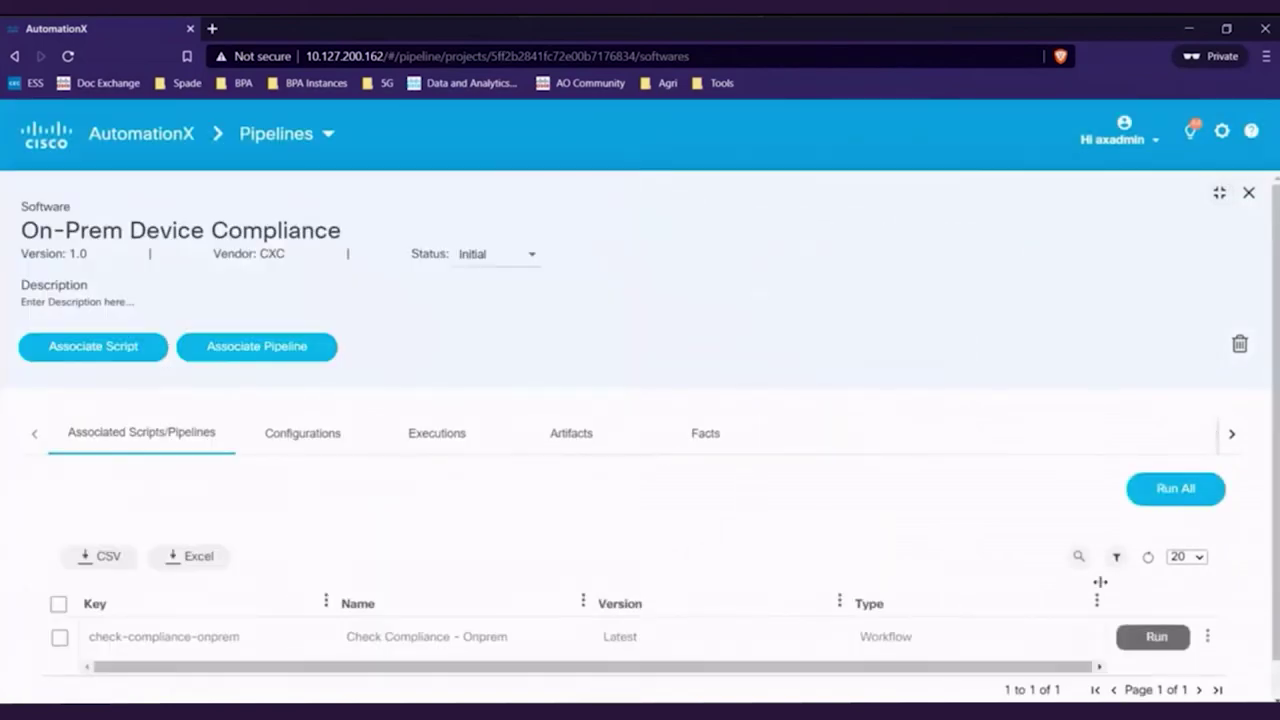
left_click(1155, 638)
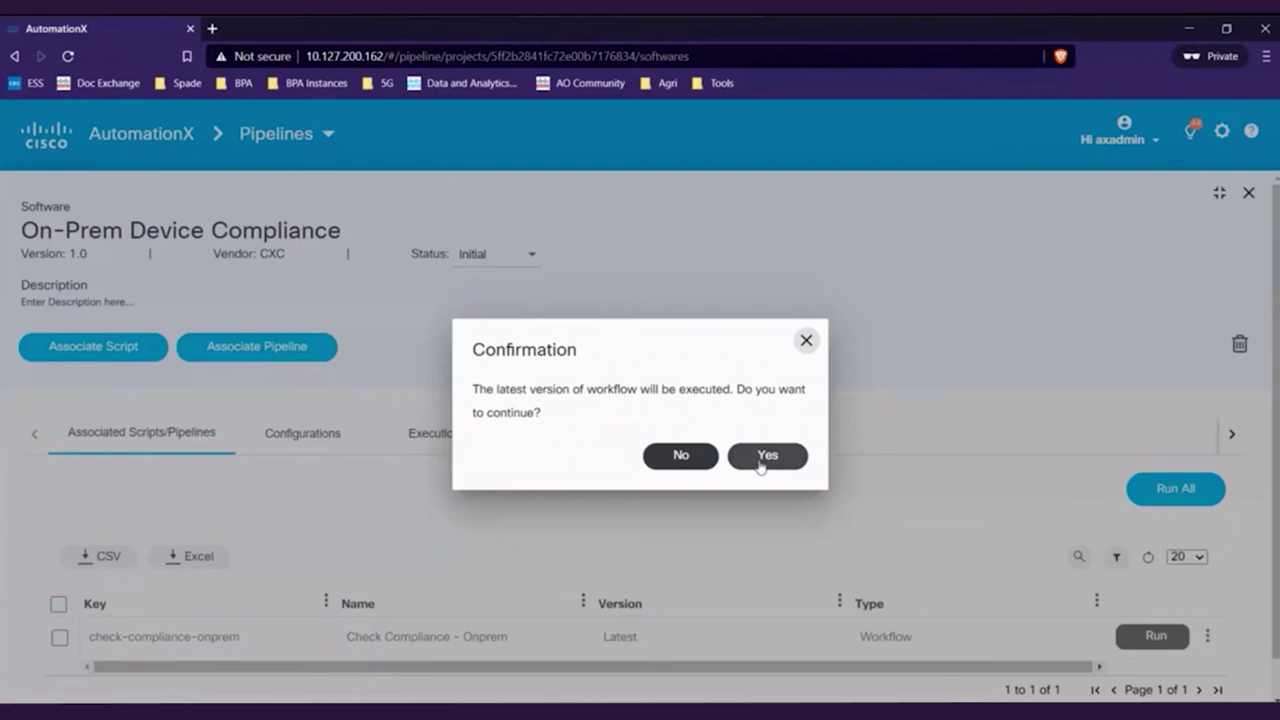
left_click(765, 456)
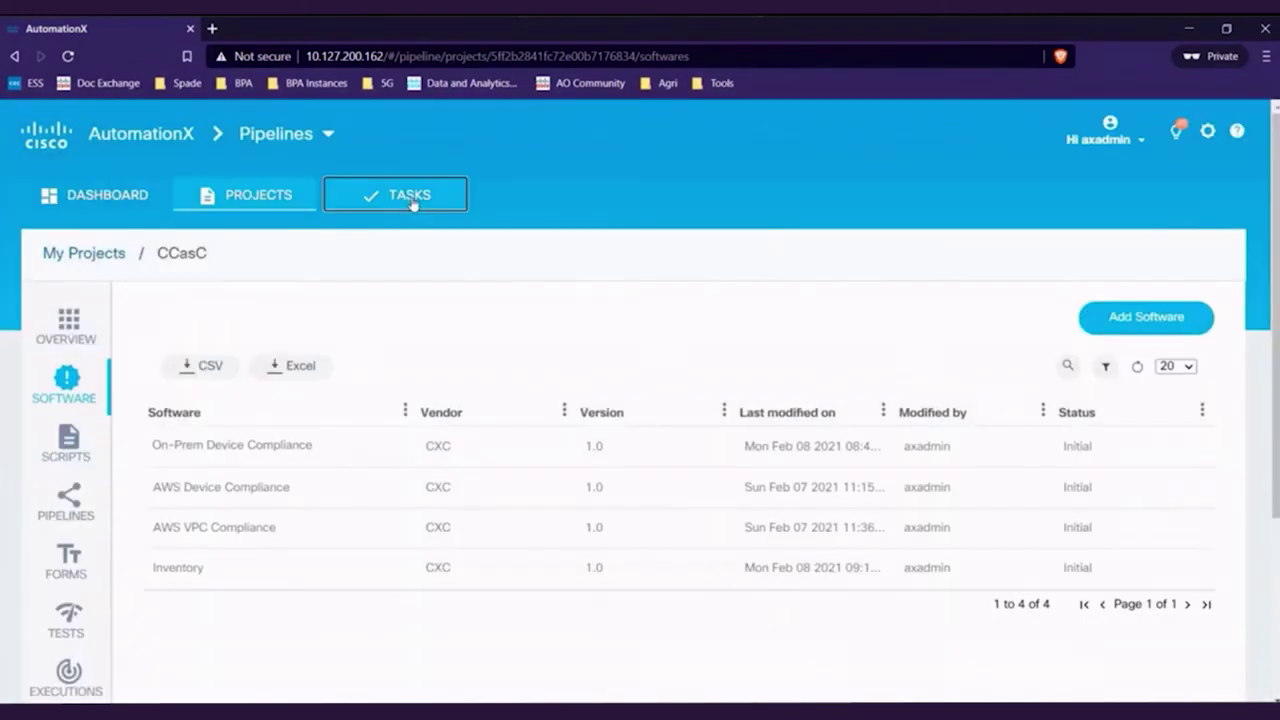
left_click(413, 200)
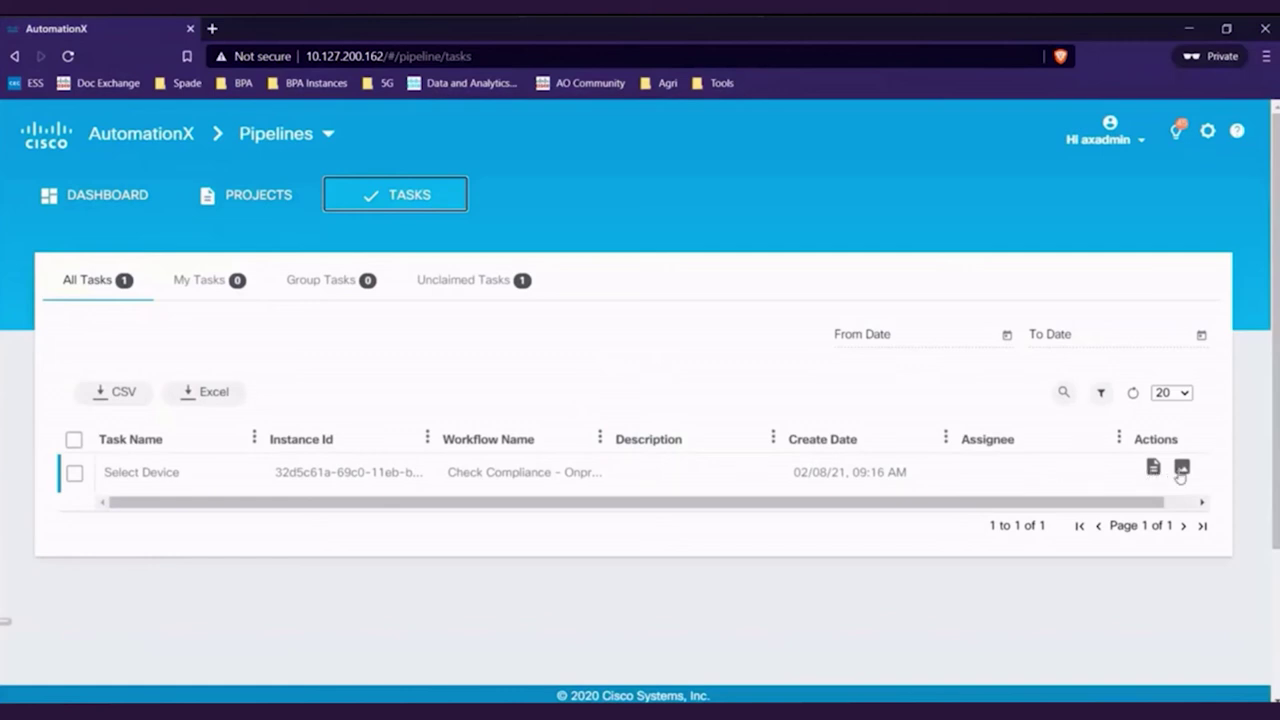
View the task's workflow diagram full-page, panned to show the later steps
left_click(1181, 468)
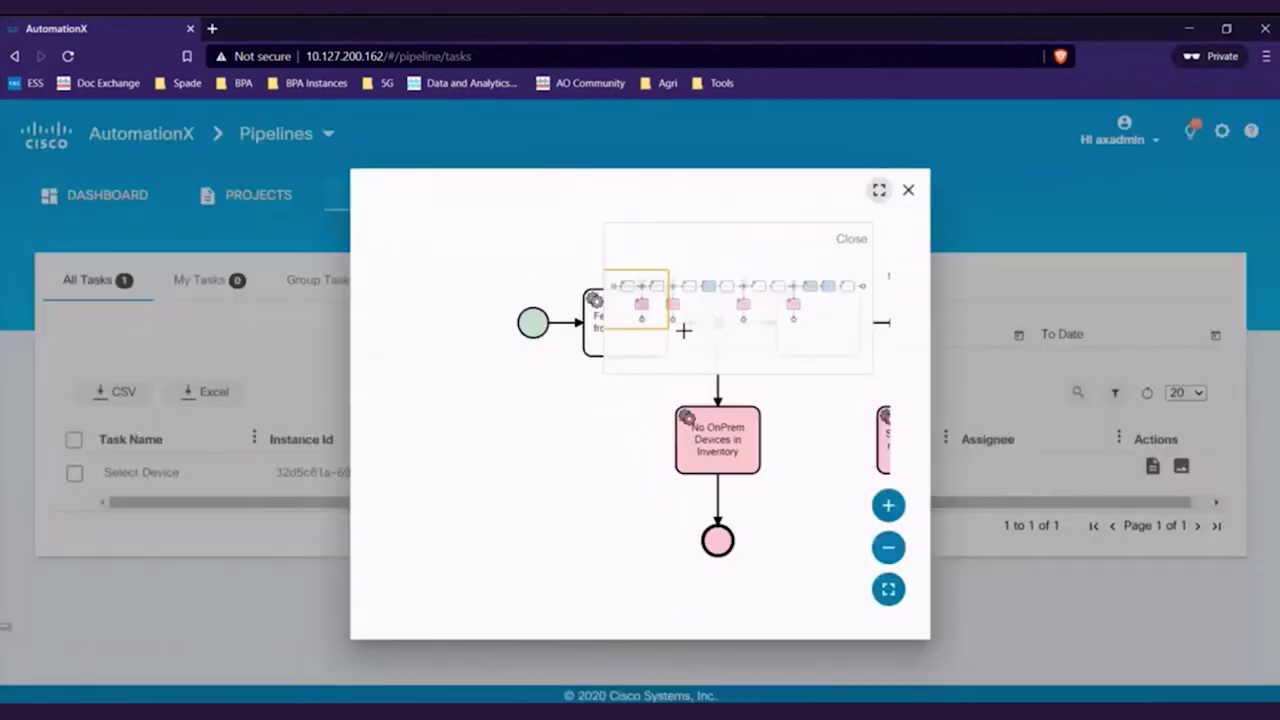
left_click(878, 194)
left_click_drag(1012, 253, 1115, 258)
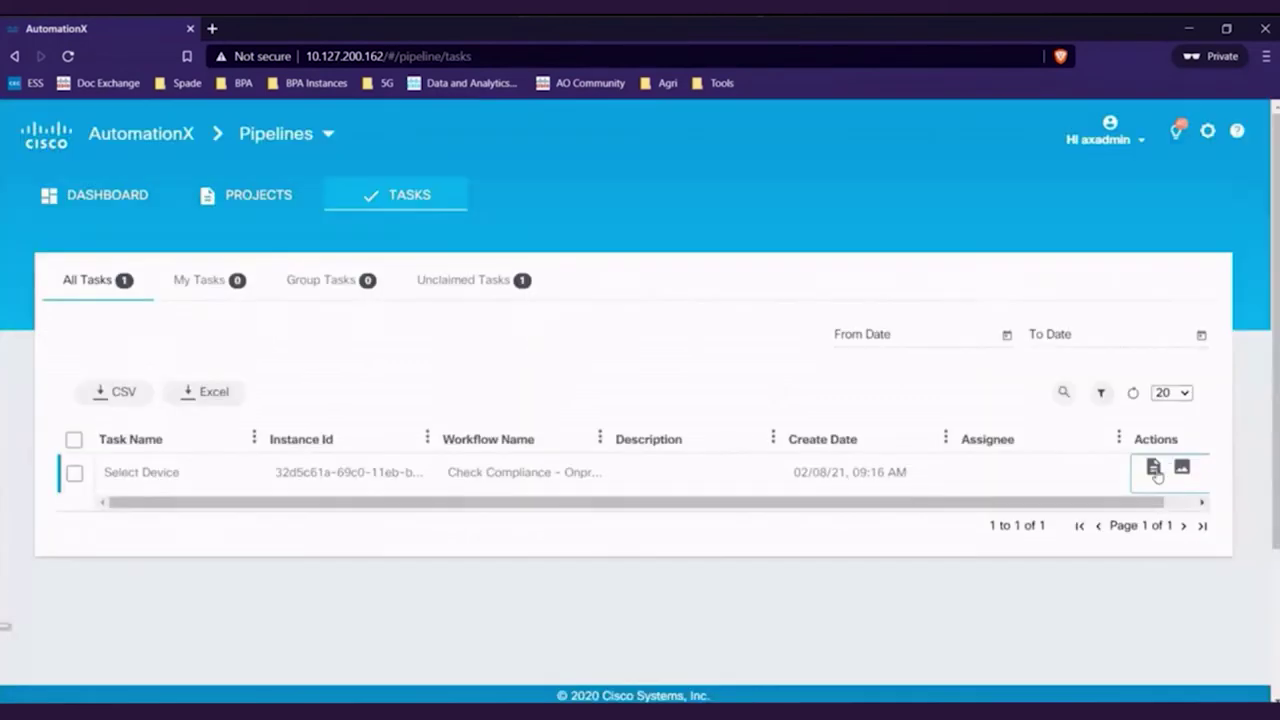
Complete the Select Device task with compliance profile PCI-DSS and device cx-os-03
left_click(1154, 469)
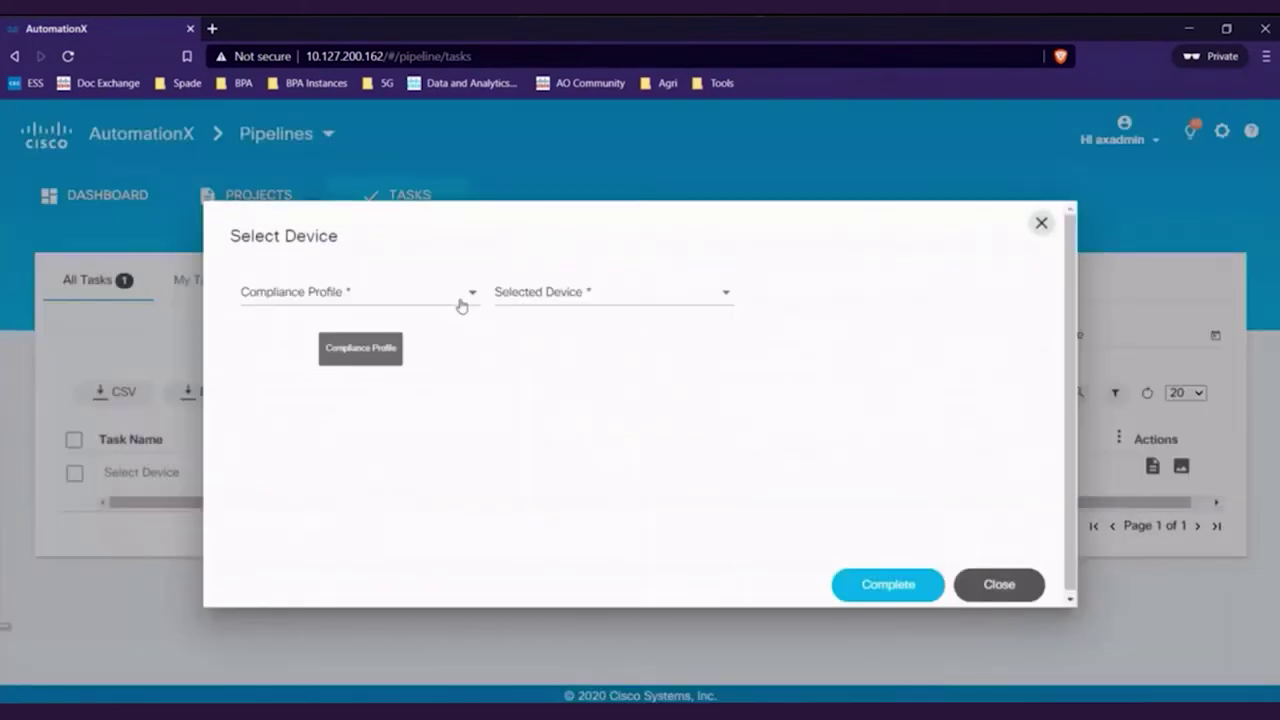
left_click(461, 305)
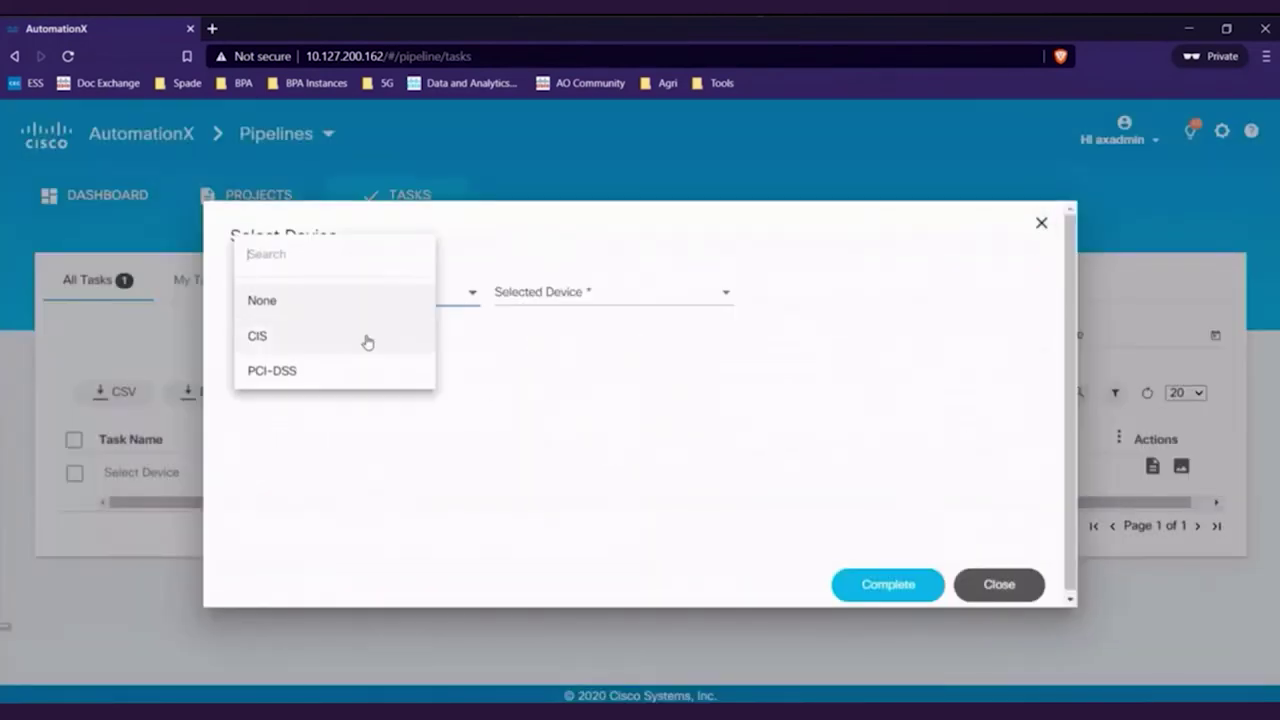
left_click(283, 372)
left_click(543, 303)
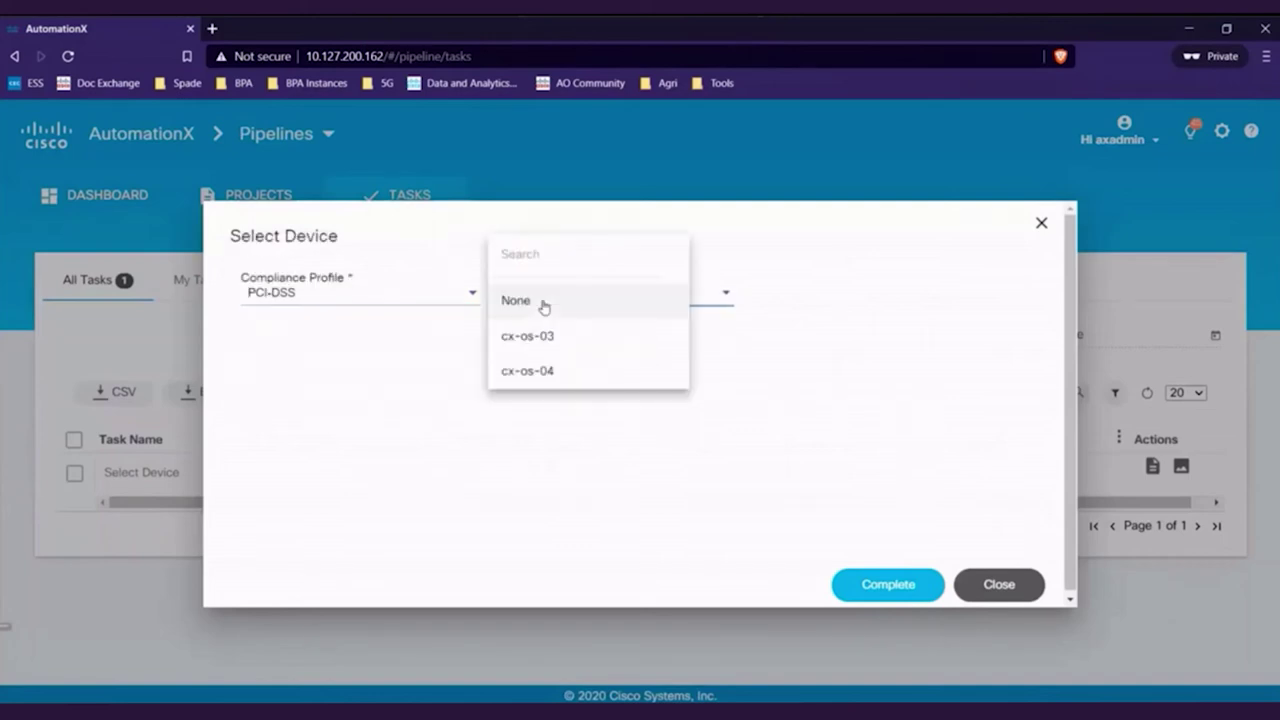
left_click(566, 268)
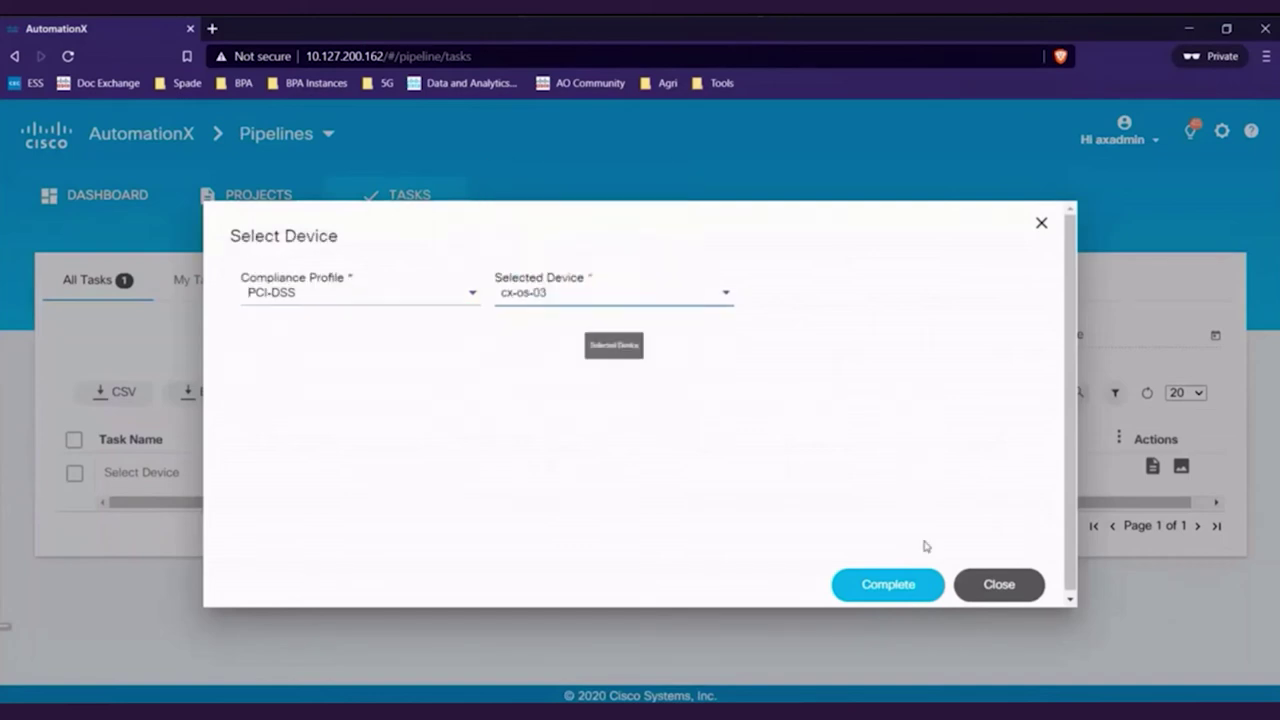
left_click(906, 592)
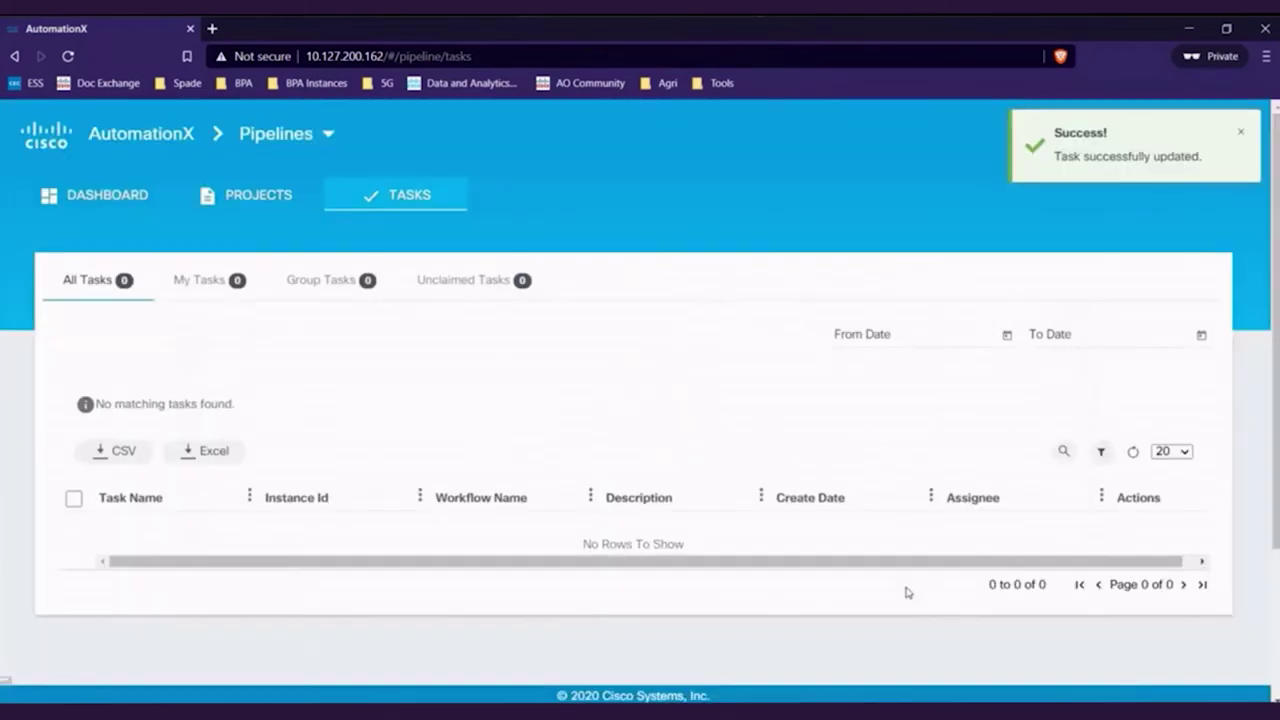
Open the running Check Compliance execution from CCasC's Executions and widen its Task column
left_click(279, 206)
left_click(70, 675)
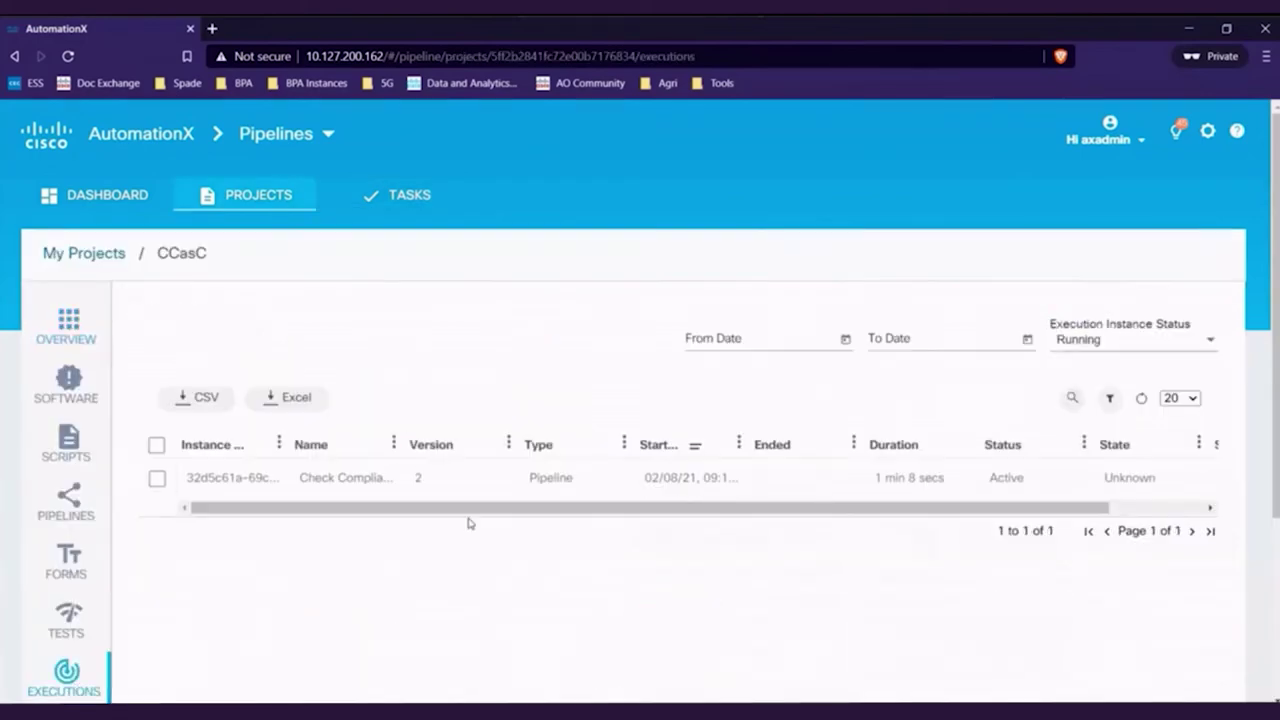
left_click(358, 485)
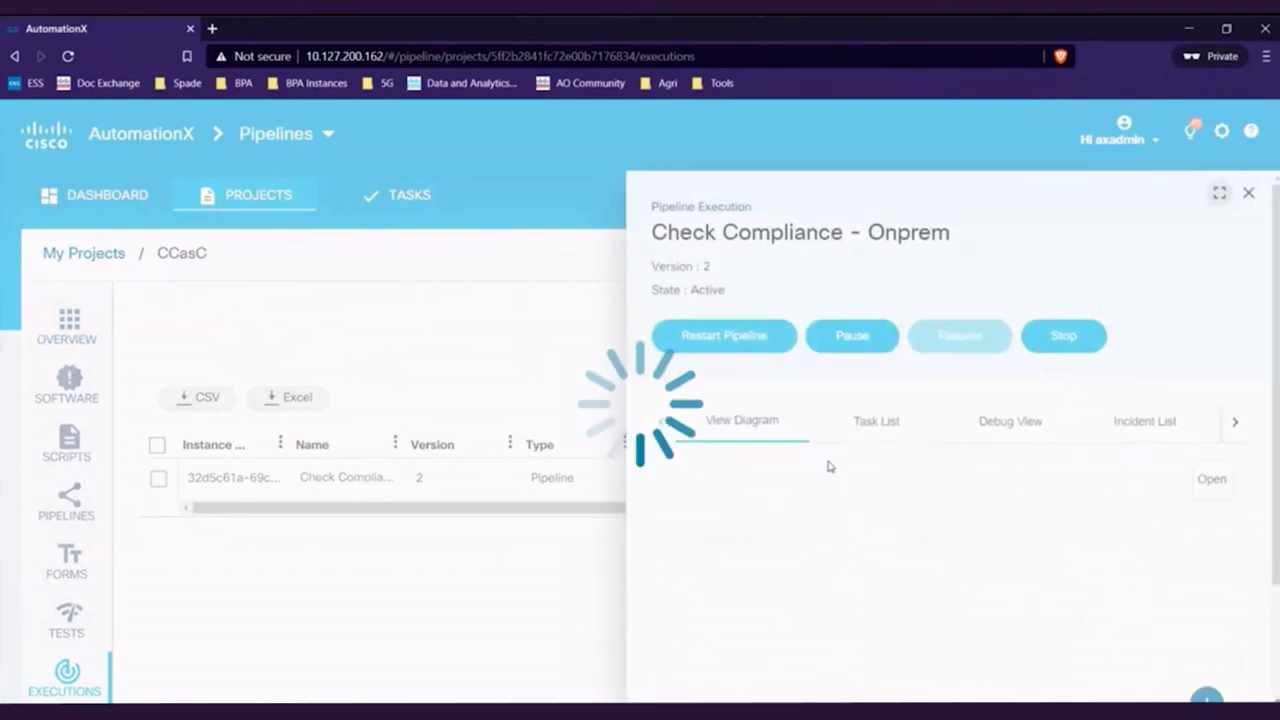
left_click_drag(800, 541, 930, 541)
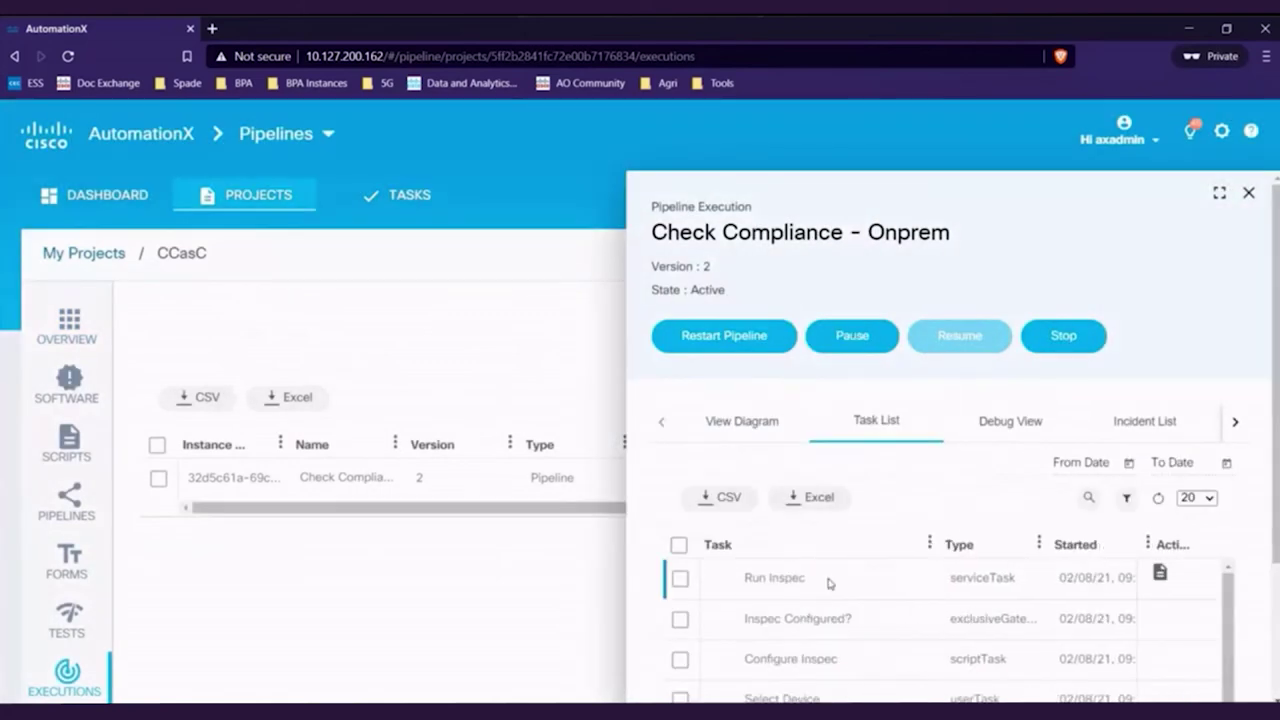
Review the Run Inspec output logs, dismiss the View Report notification, and refresh the task list
left_click(1160, 573)
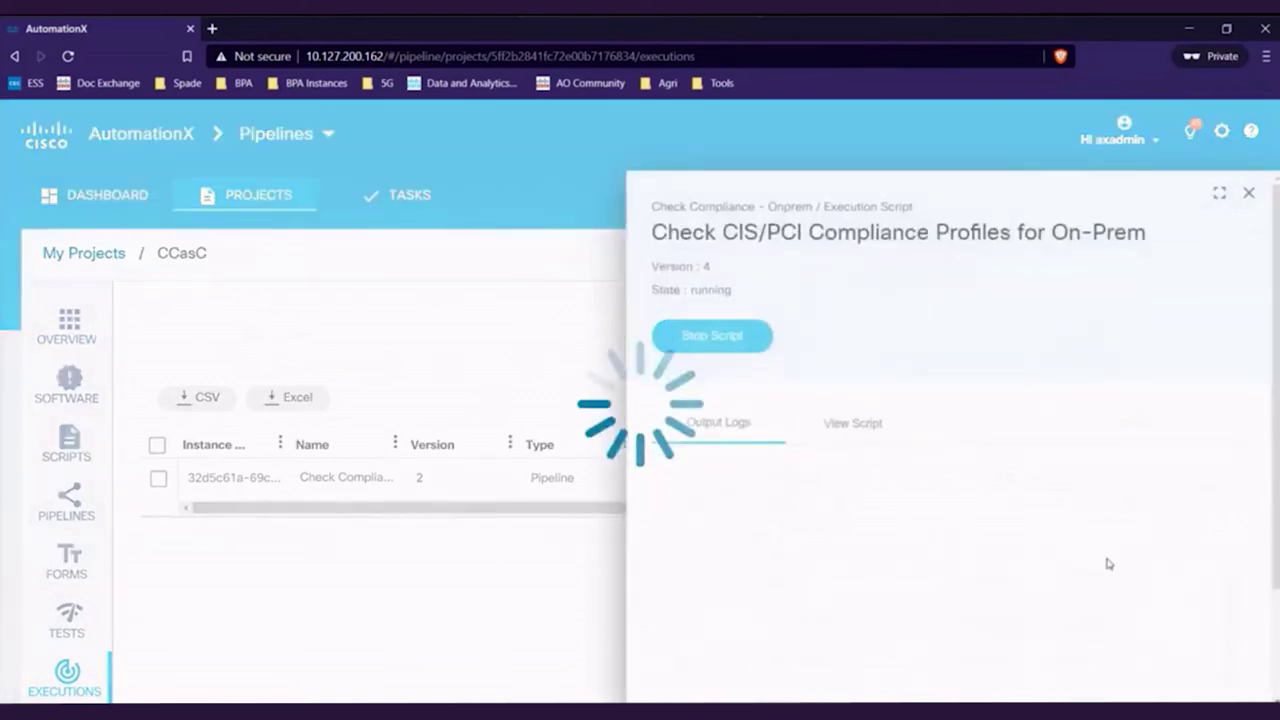
scroll(935, 569, "down", 5)
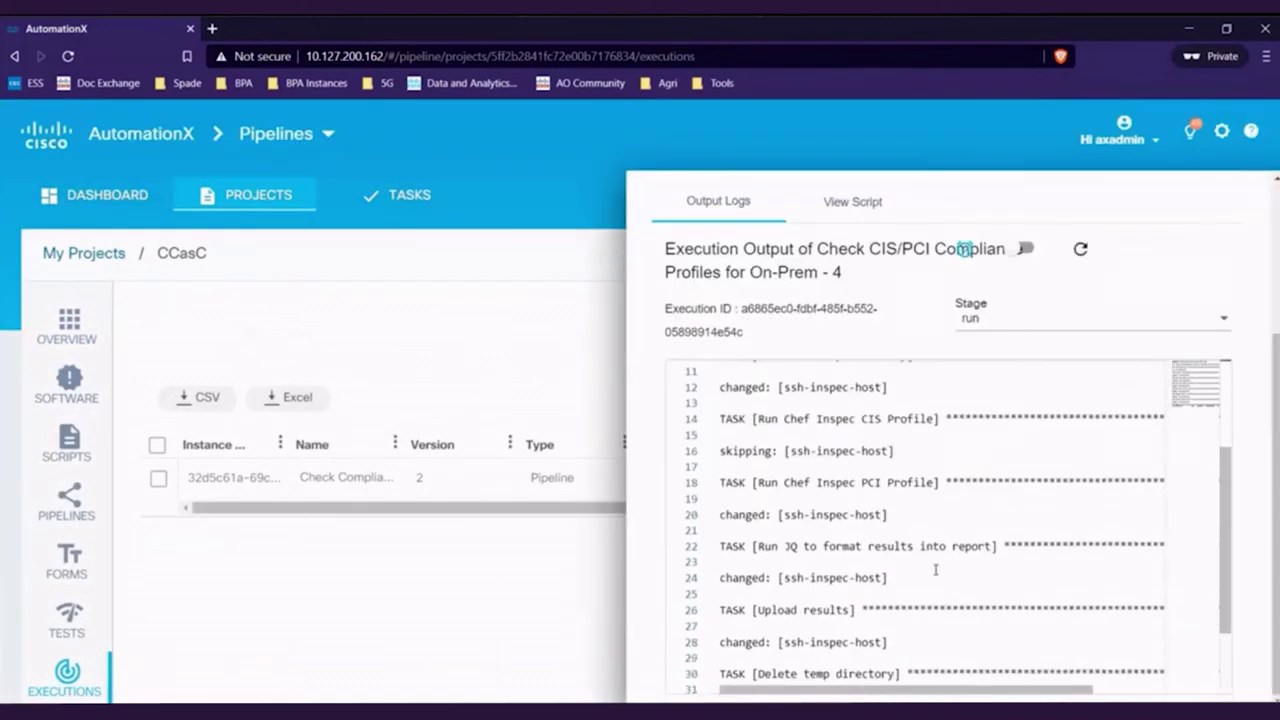
scroll(935, 569, "down", 3)
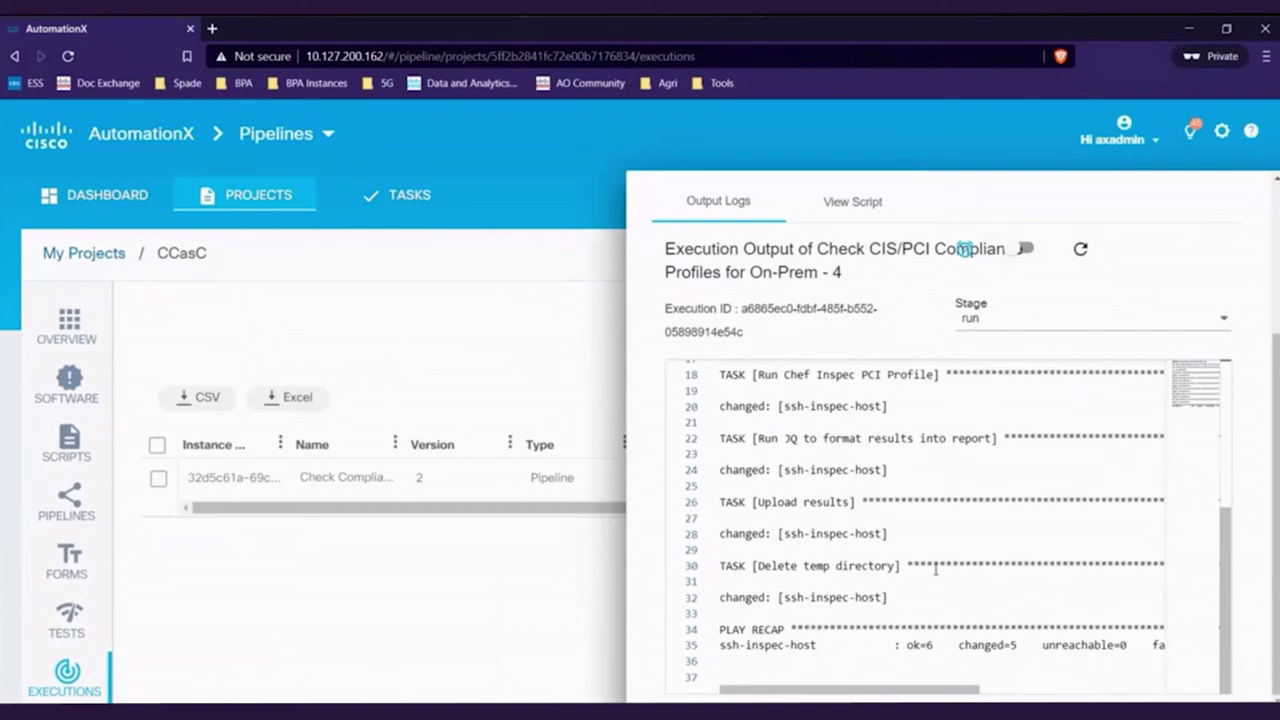
scroll(935, 569, "up", 5)
left_click(1150, 149)
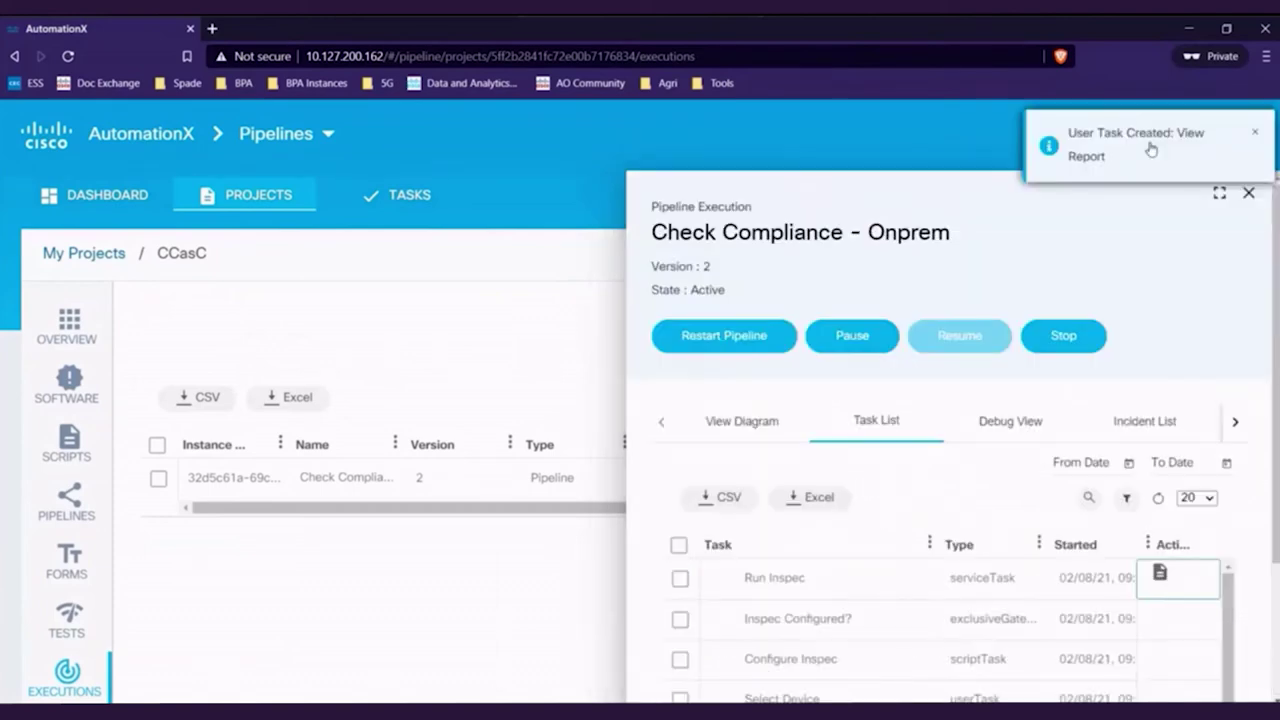
left_click(1254, 133)
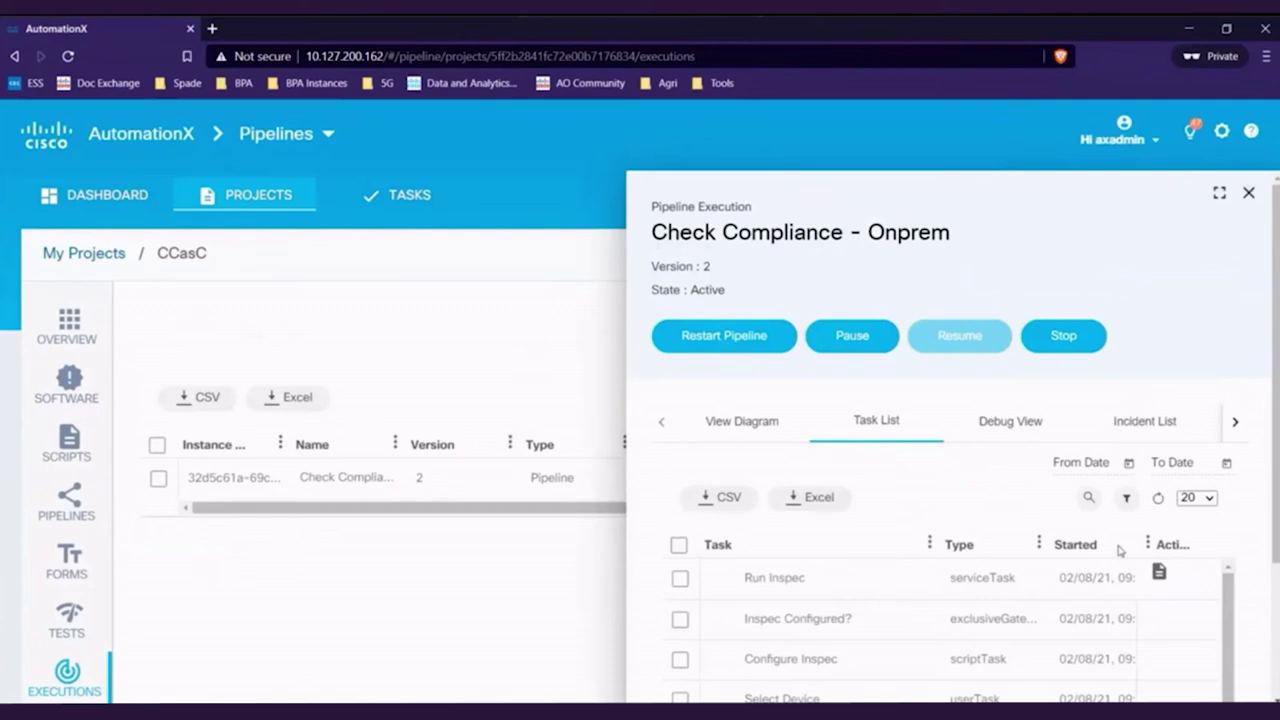
left_click(1158, 498)
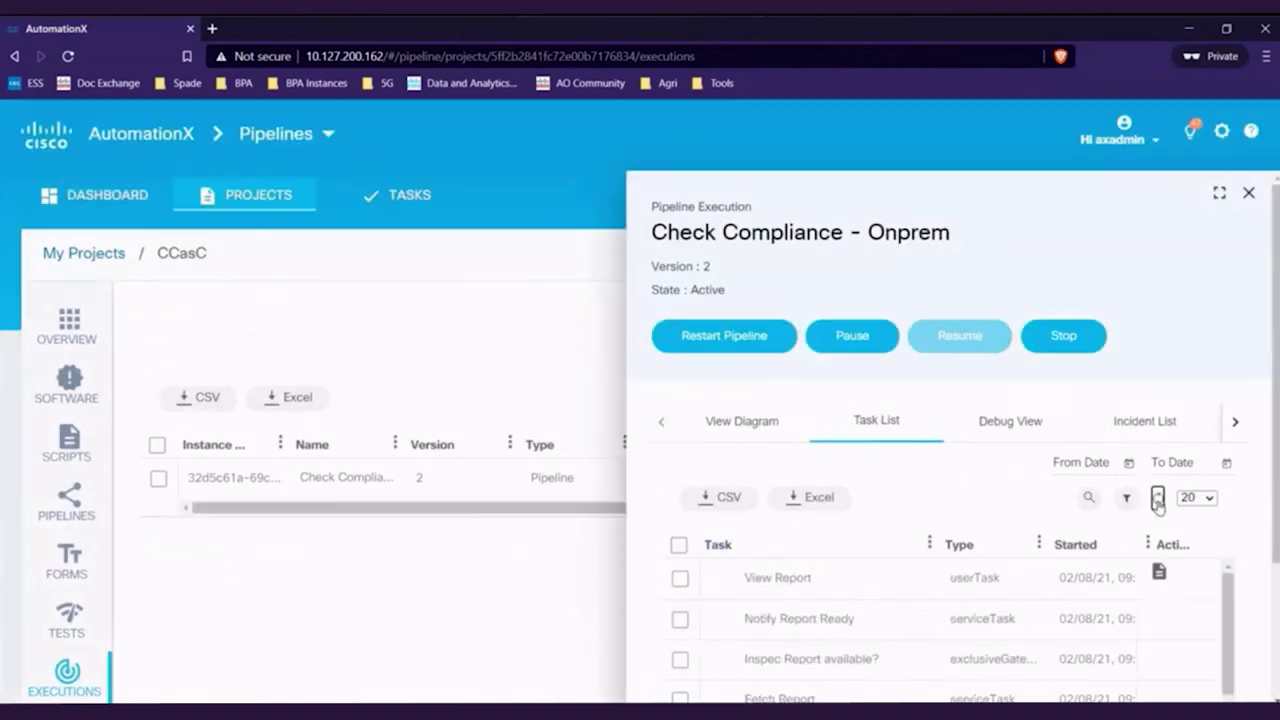
Open the View Report task and filter the report's Status by fail, then by skip
left_click(1160, 576)
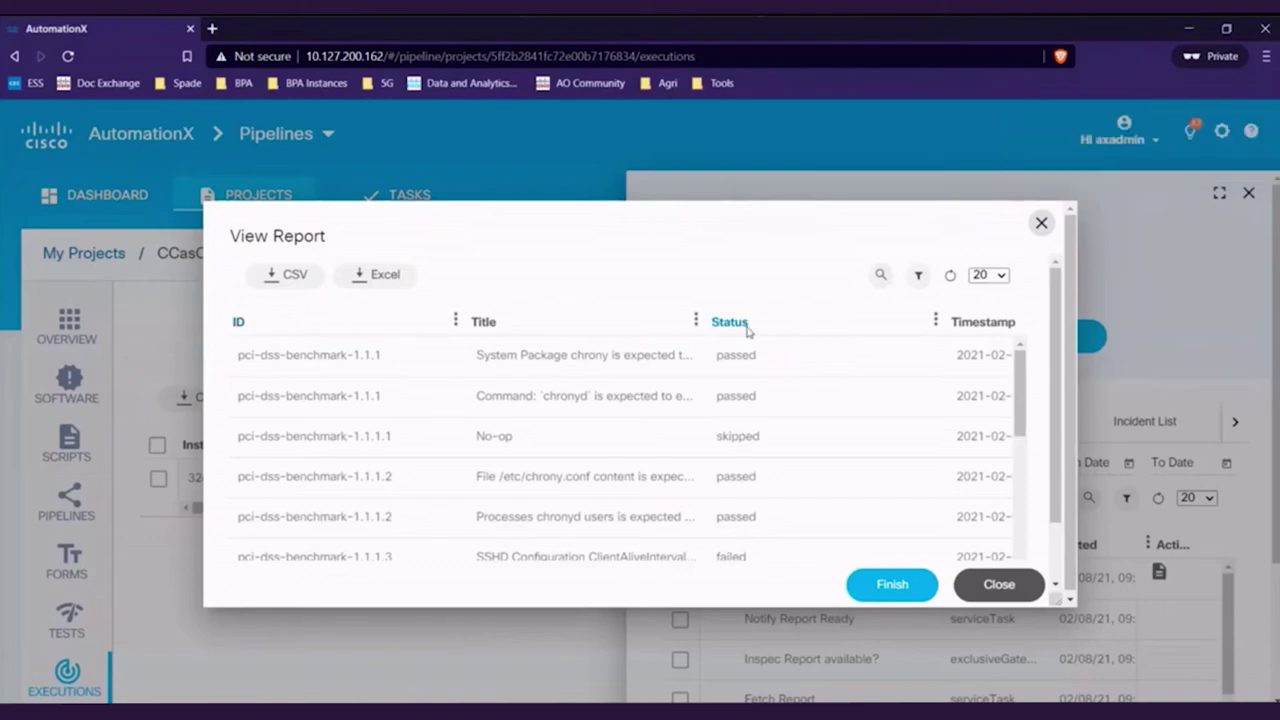
left_click(919, 277)
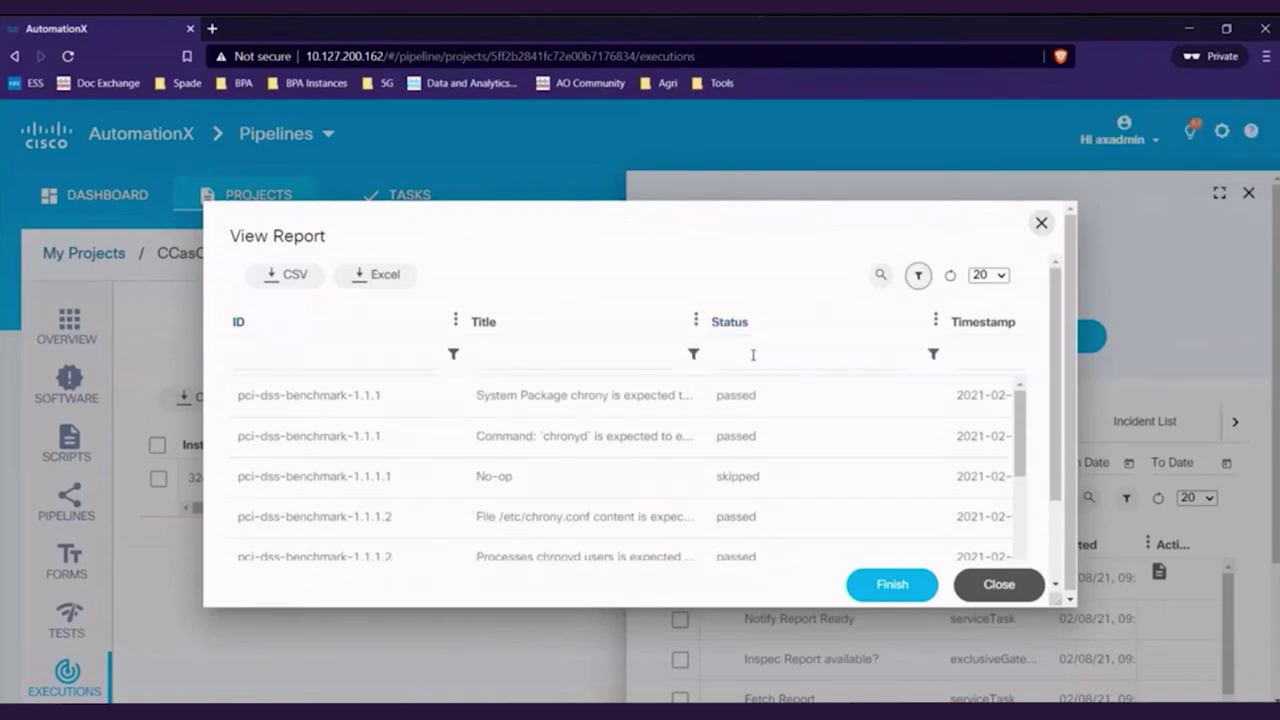
left_click(743, 356)
type("fail")
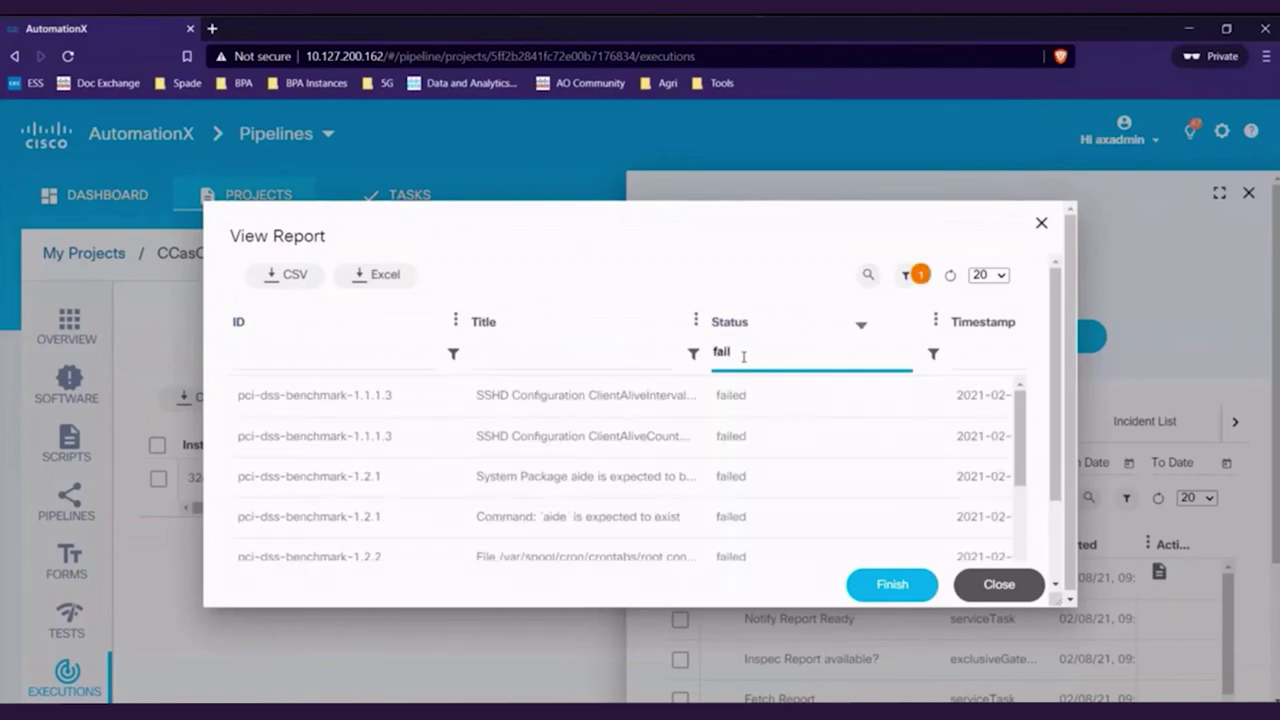
key("BackSpace")
key("BackSpace")
key("BackSpace")
key("BackSpace")
type("skip")
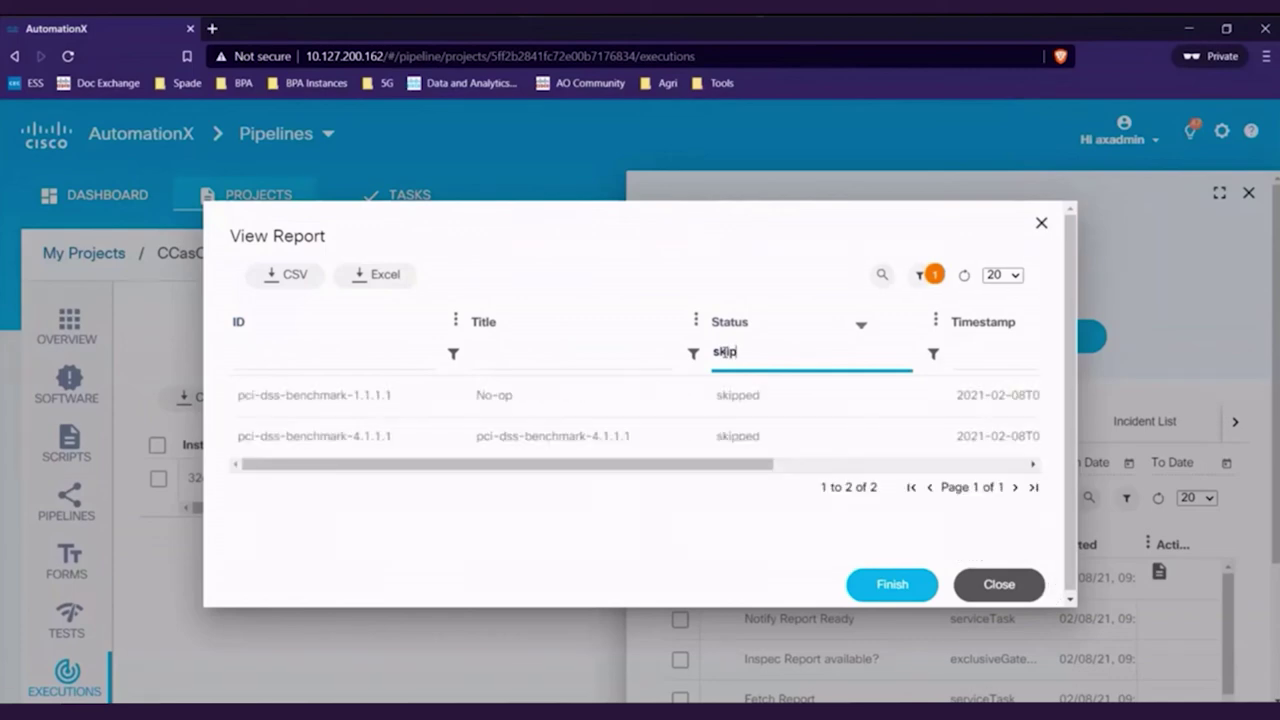
Clear the Status filter, hide the filter row, and export the report to Excel
double_click(728, 352)
key("BackSpace")
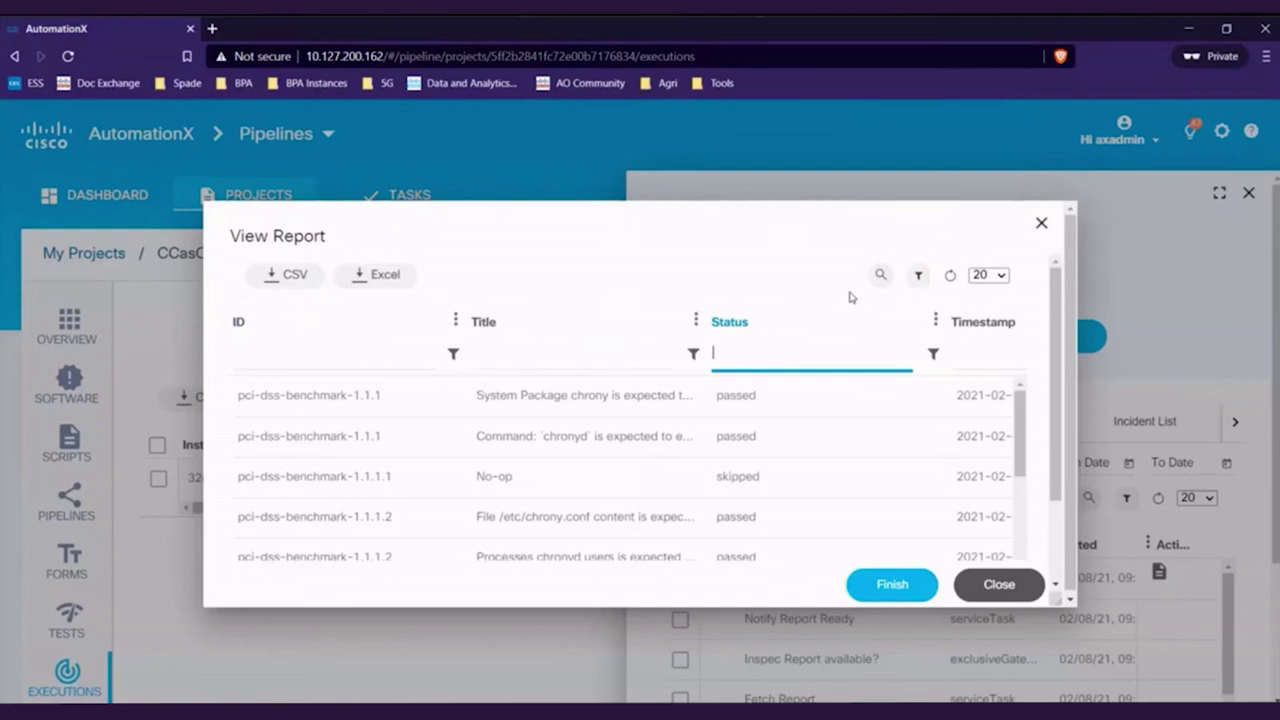
left_click(918, 279)
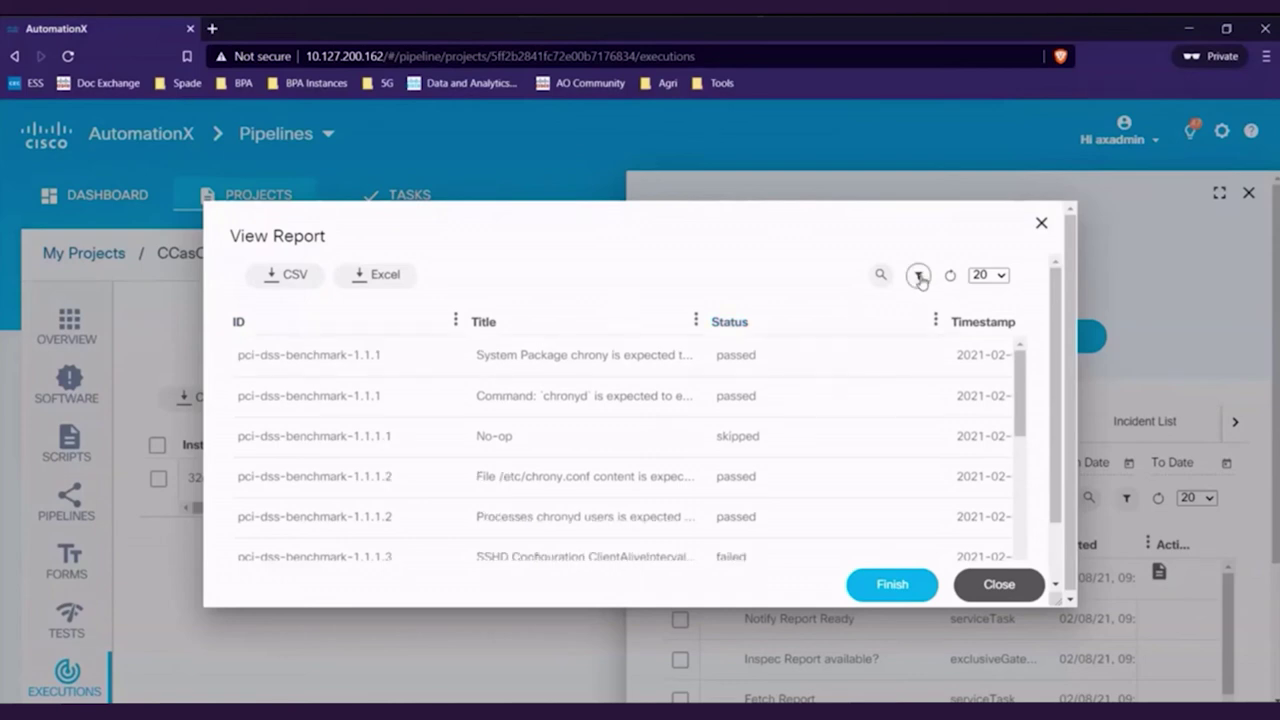
left_click(376, 276)
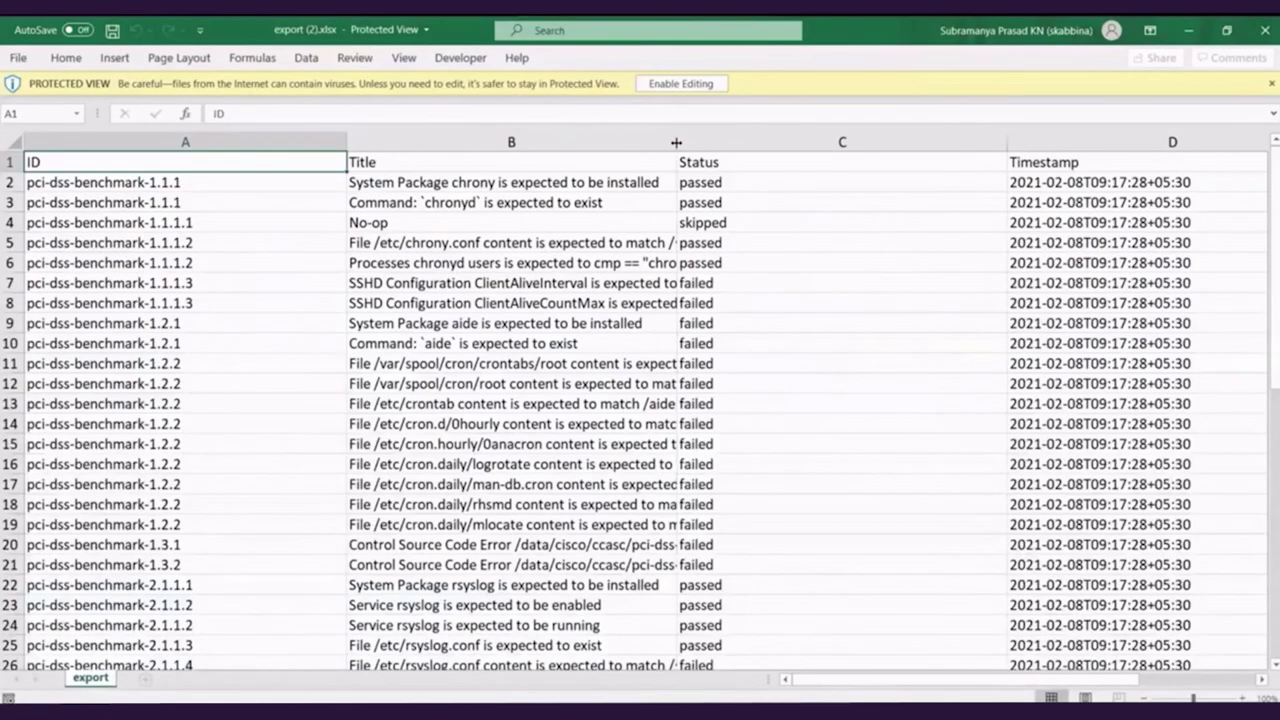
Widen the Title column in export (2).xlsx and read the full titles in B5, B7, B13, B17
left_click_drag(677, 143, 986, 150)
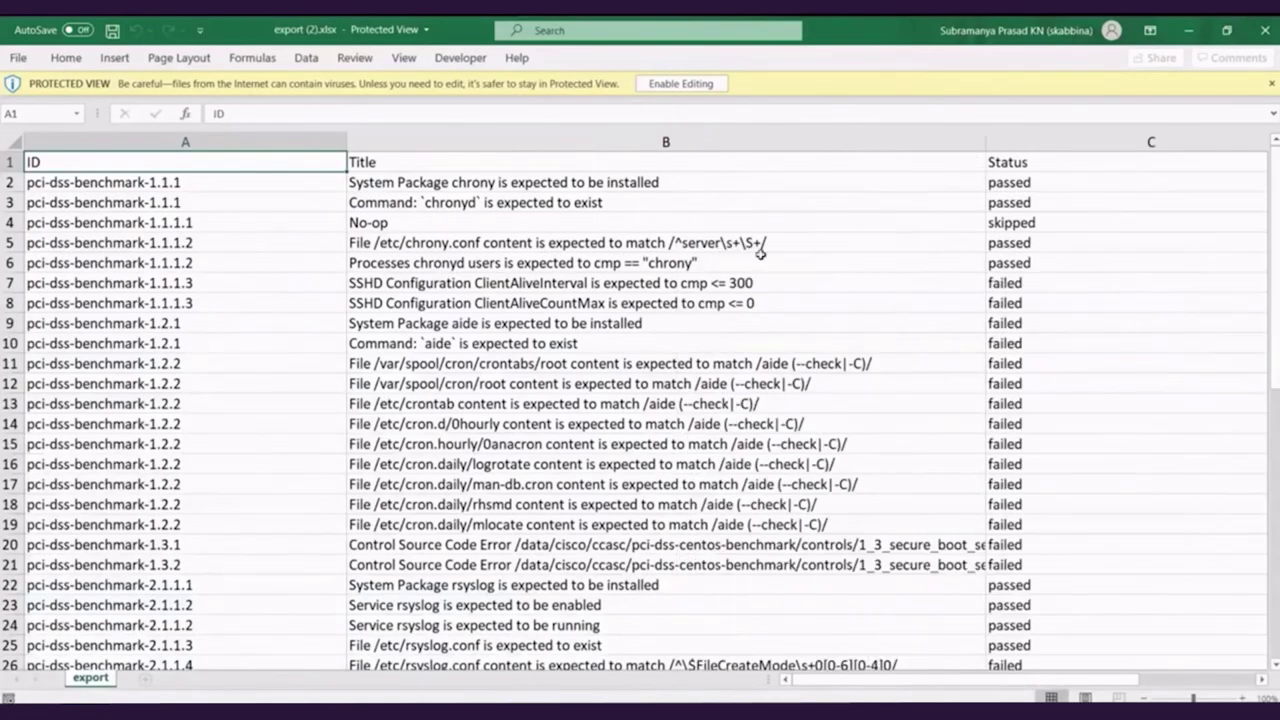
left_click(620, 242)
left_click(630, 283)
left_click(650, 403)
left_click(670, 484)
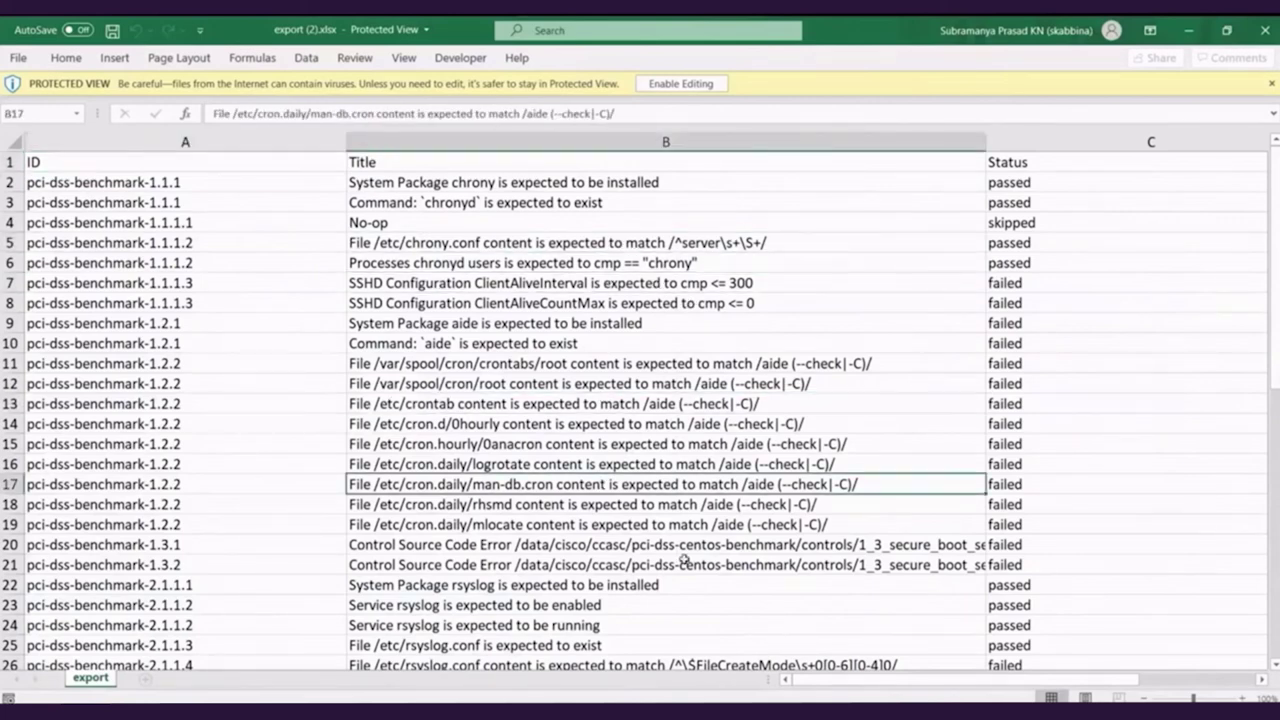